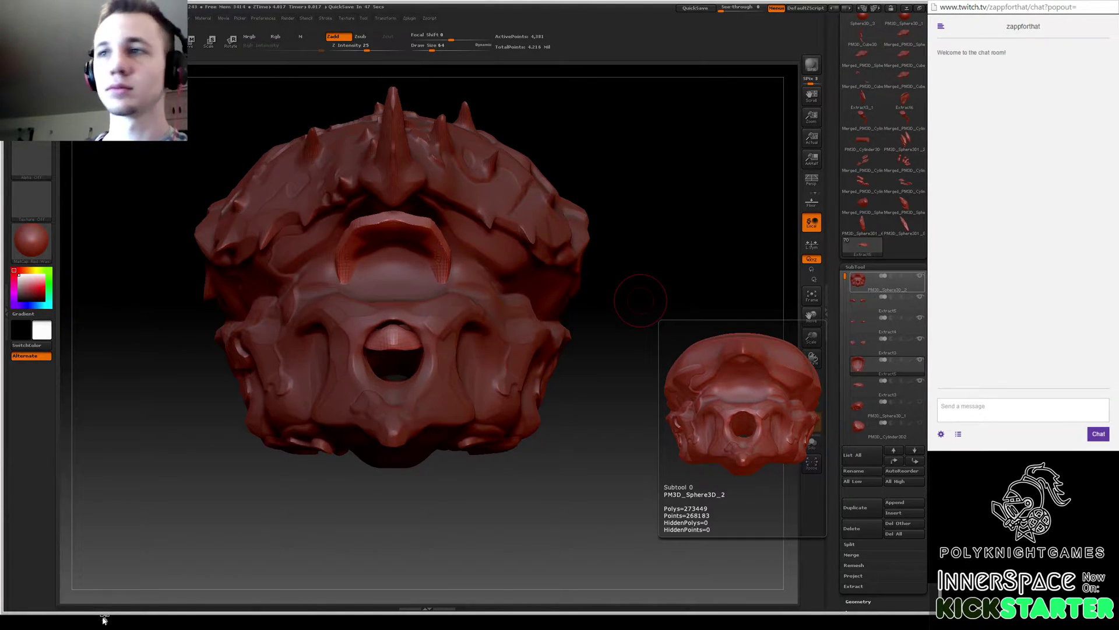
Send a test message in the stream chat.
key(alt+Tab)
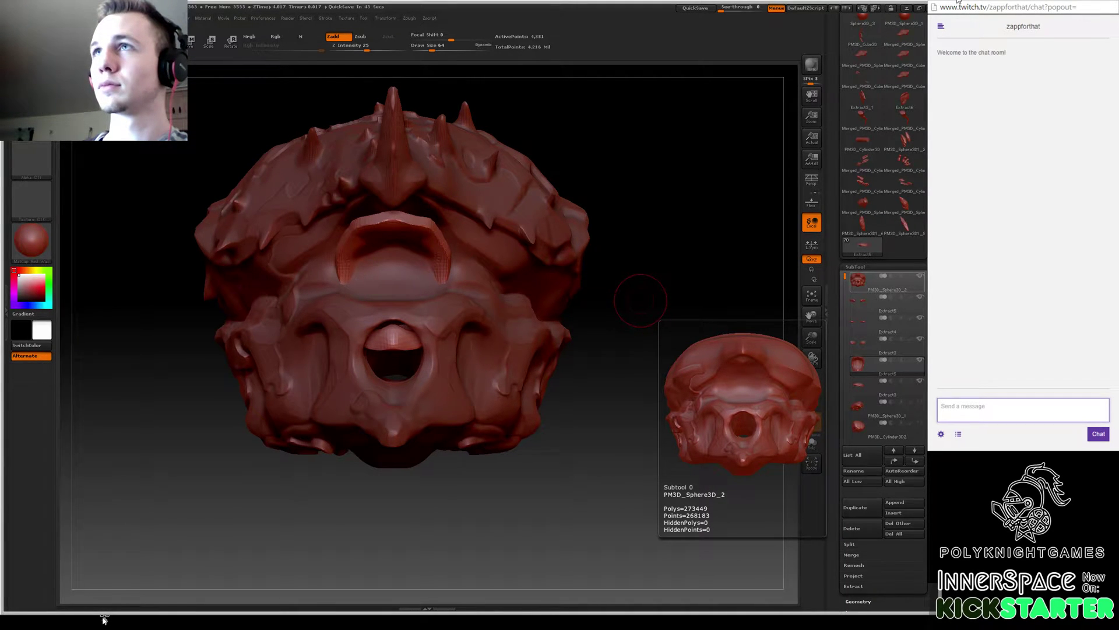
click(989, 350)
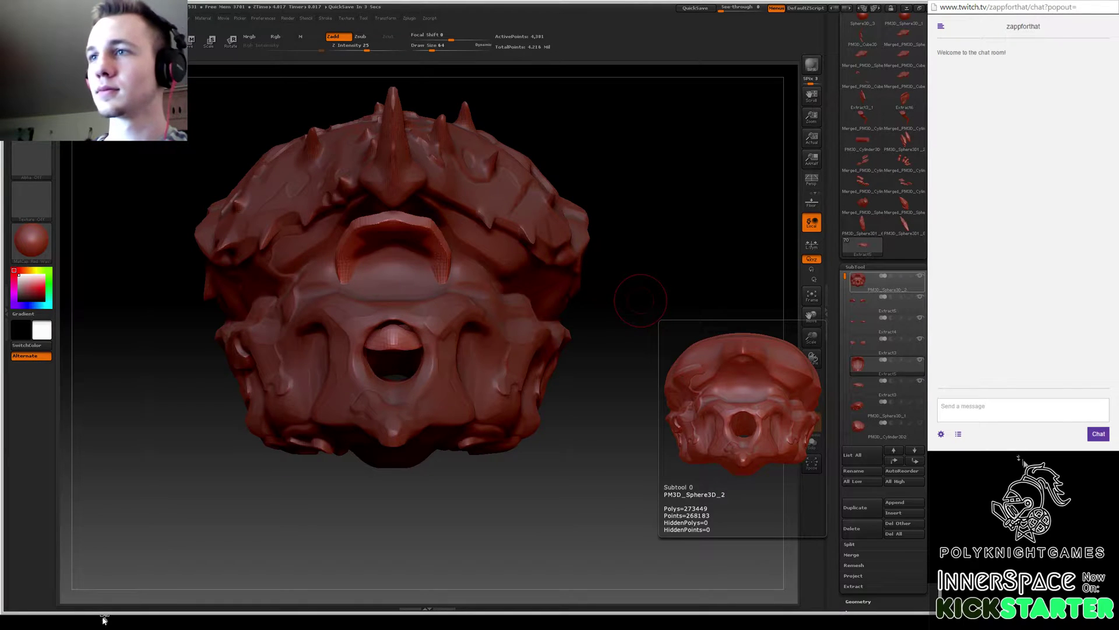
click(968, 405)
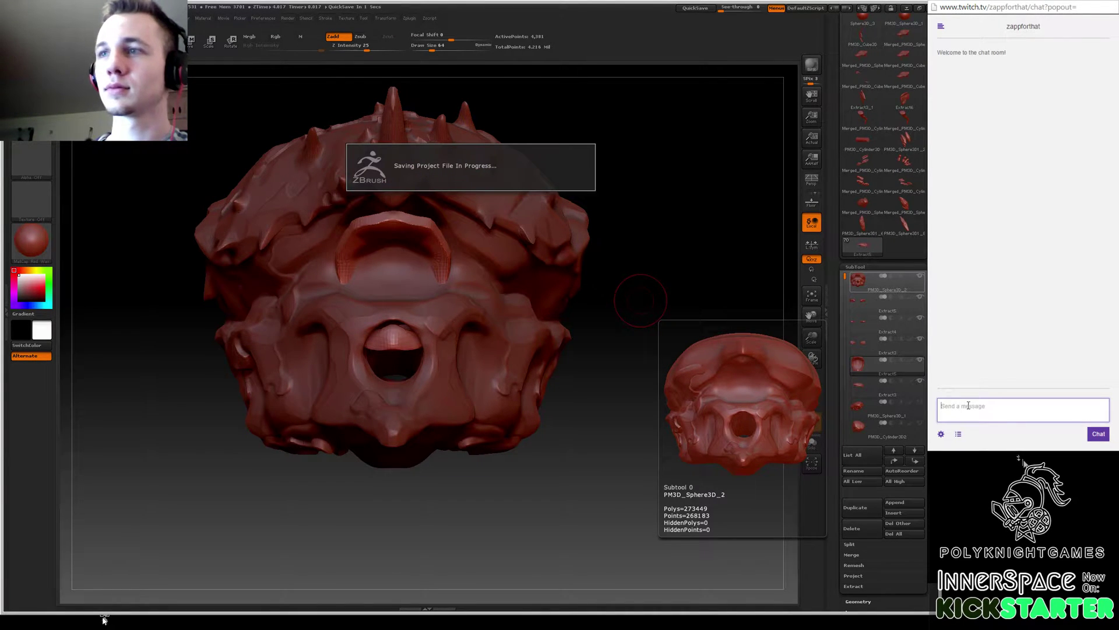
text(Test)
key(Return)
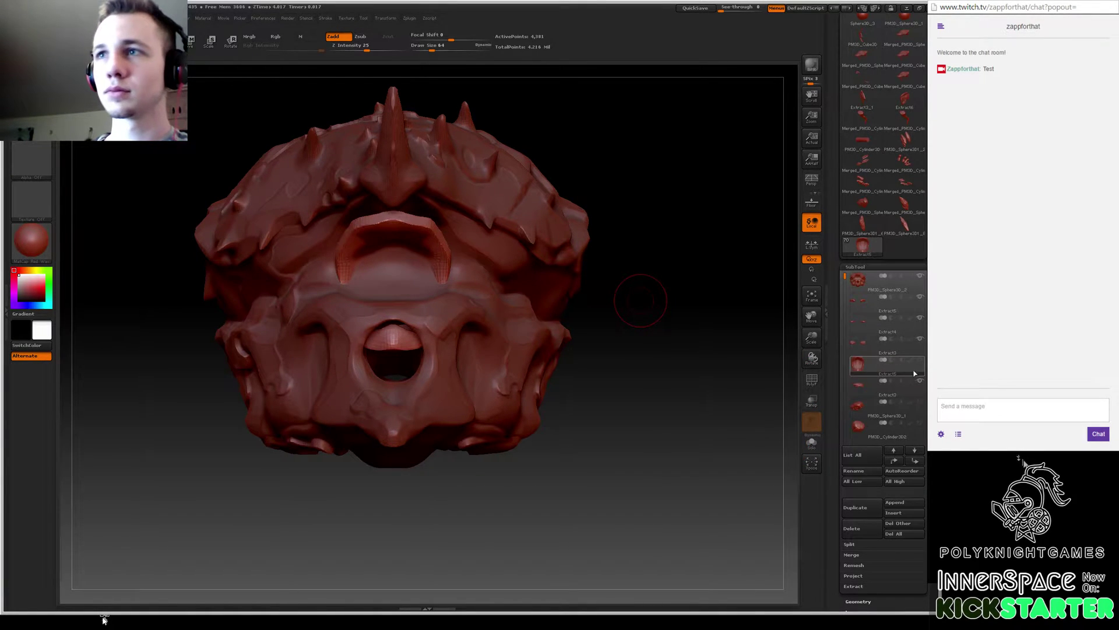
Make the top sphere subtool active and orbit the sculpt to a three-quarter view.
click(886, 284)
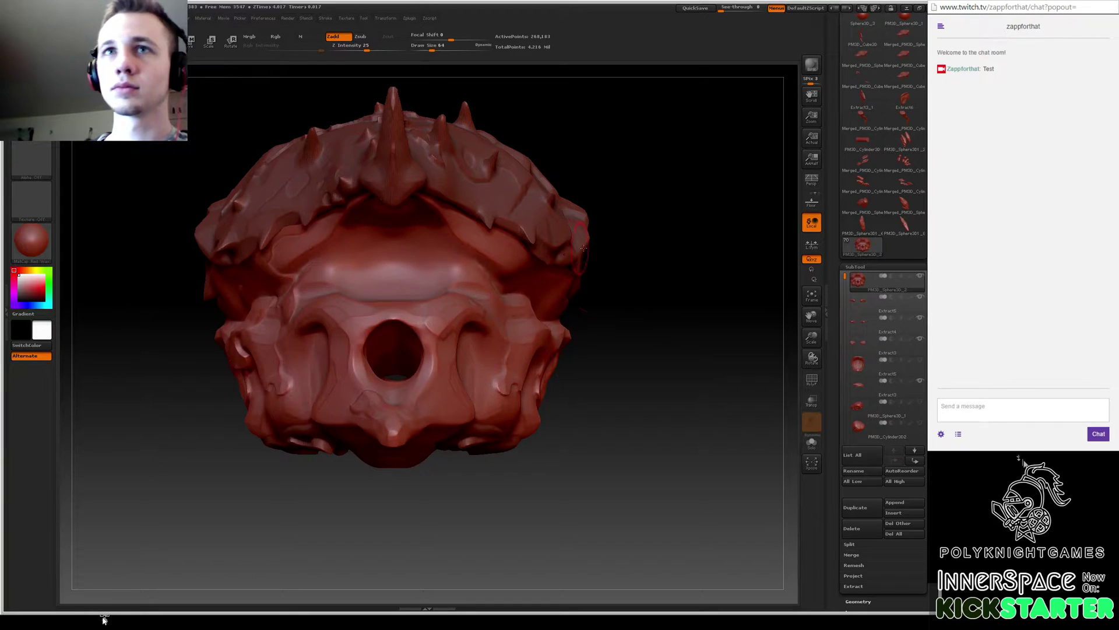
mouse_move(630, 258)
mouse_down()
mouse_move(375, 249)
mouse_move(372, 284)
mouse_up()
click(275, 36)
mouse_move(623, 285)
mouse_down()
mouse_move(649, 296)
mouse_move(362, 245)
mouse_up()
drag(634, 263, 716, 281)
Try Move and Rotate transpose lines across the sculpt.
key(w)
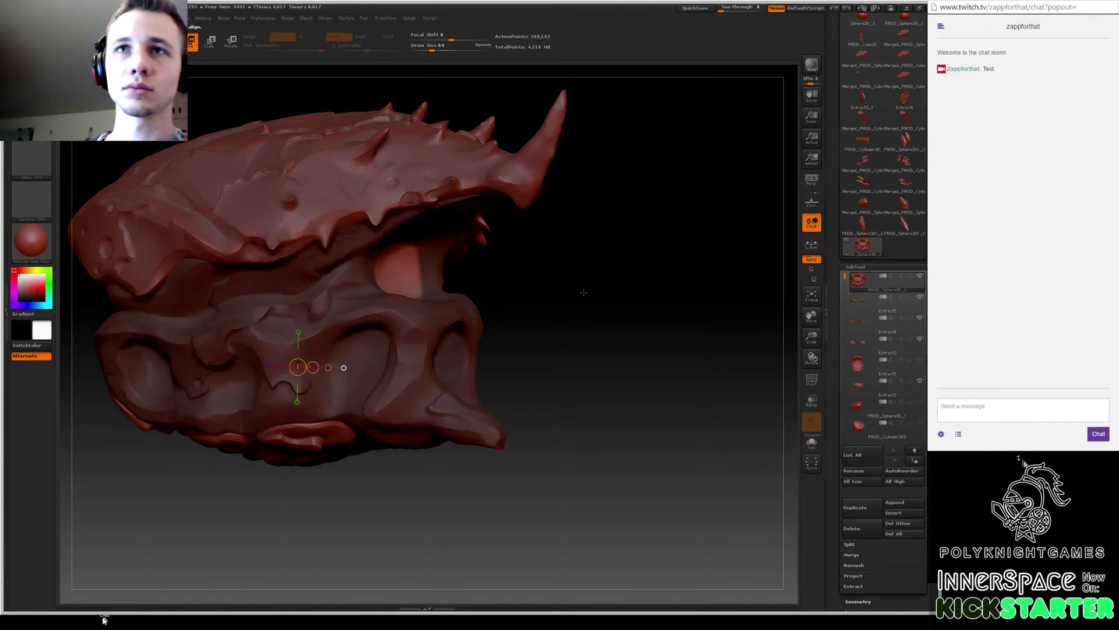
drag(550, 290, 513, 274)
drag(386, 279, 566, 229)
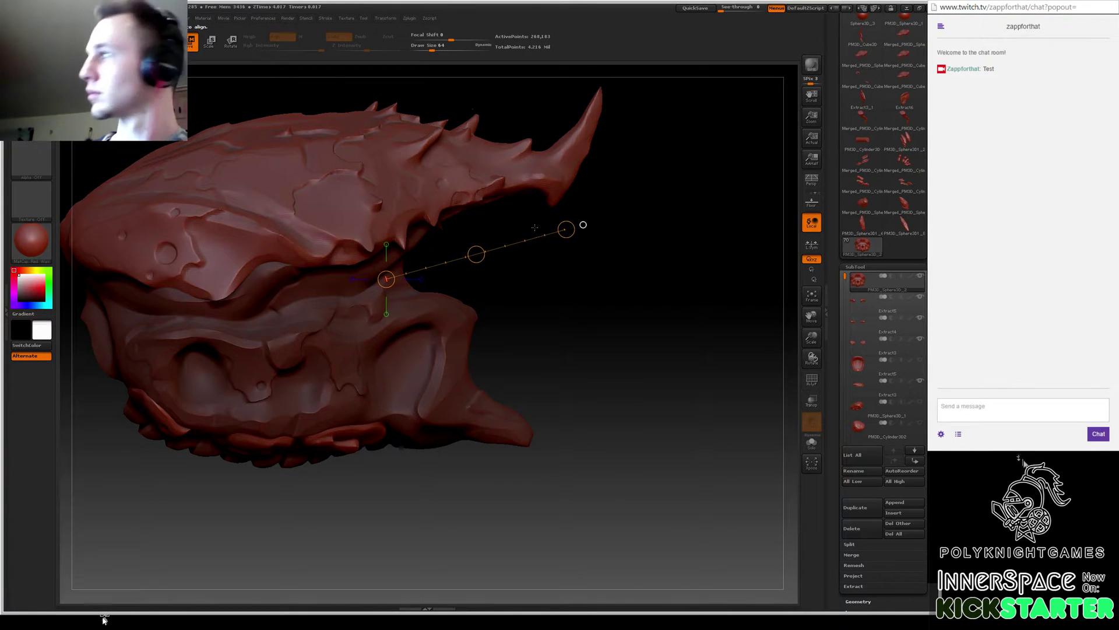
key(r)
mouse_move(565, 229)
mouse_down()
mouse_move(565, 303)
mouse_move(643, 295)
mouse_move(604, 320)
mouse_move(577, 309)
mouse_up()
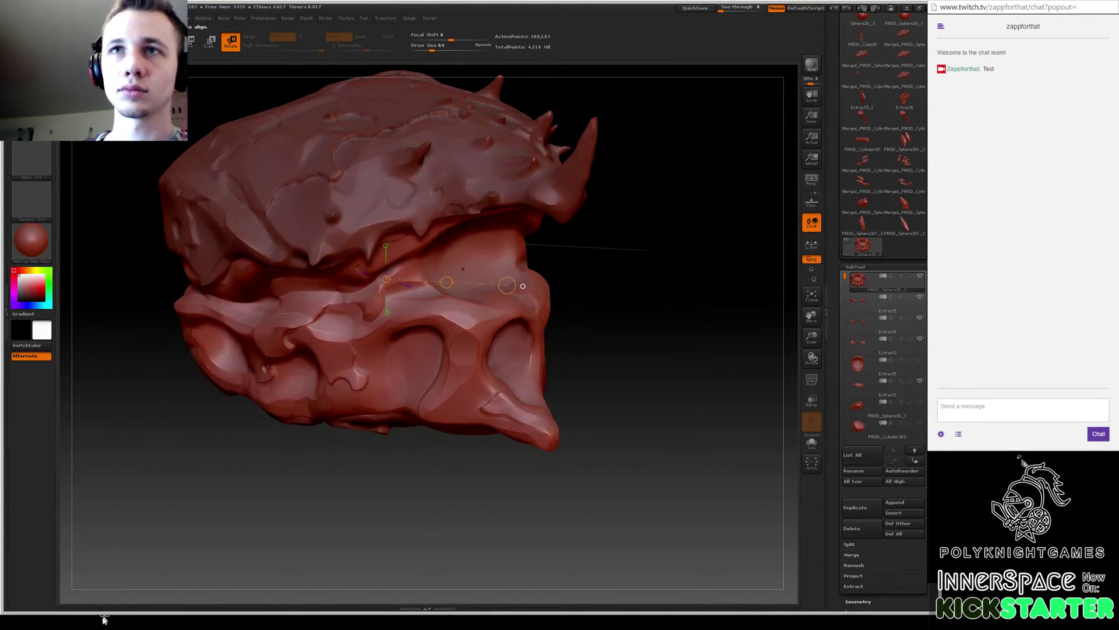
Back in Draw mode, mask an oval patch on the mouth centre and soften it.
key(q)
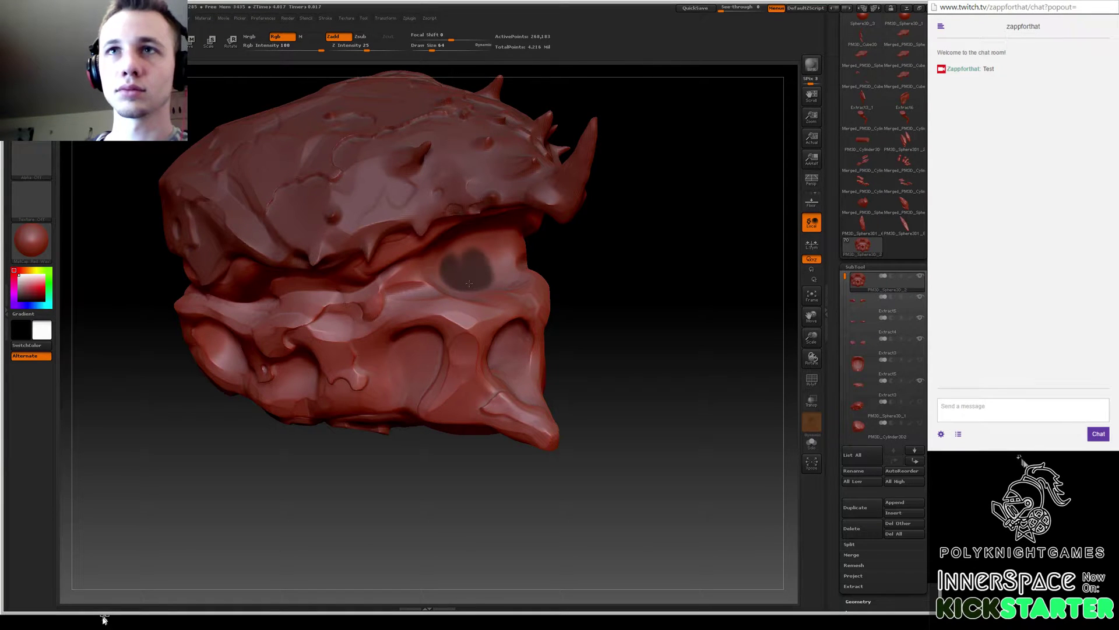
mouse_move(466, 286)
mouse_down()
mouse_move(452, 268)
mouse_move(503, 245)
mouse_move(452, 261)
mouse_move(470, 265)
mouse_up()
ctrl+click(450, 272)
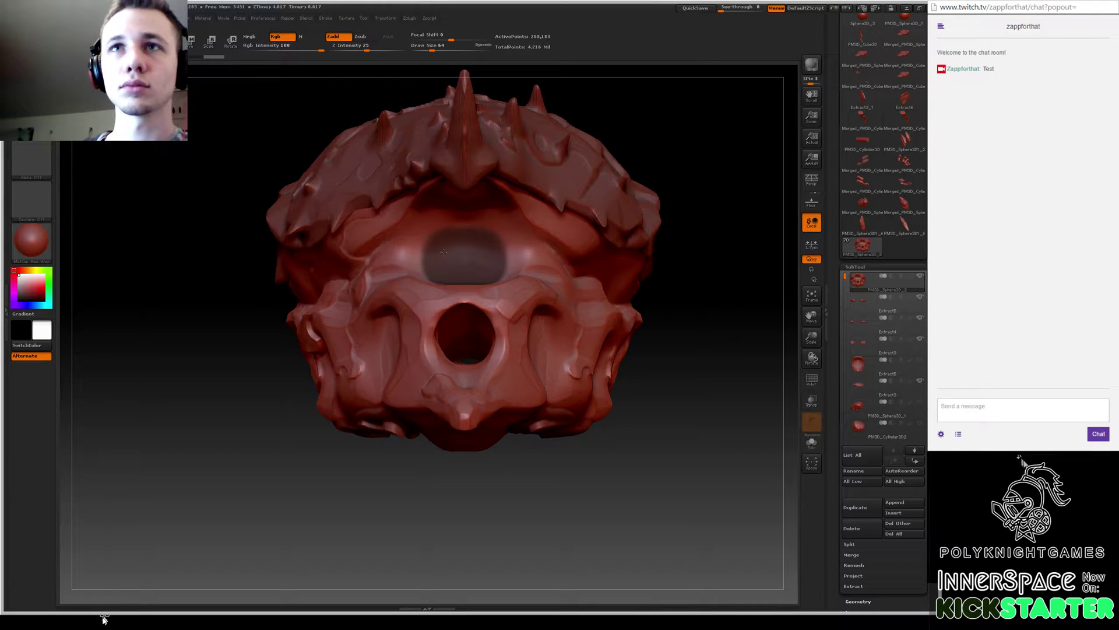
Invert the mouth mask so the patch above the opening is free.
ctrl+click(679, 285)
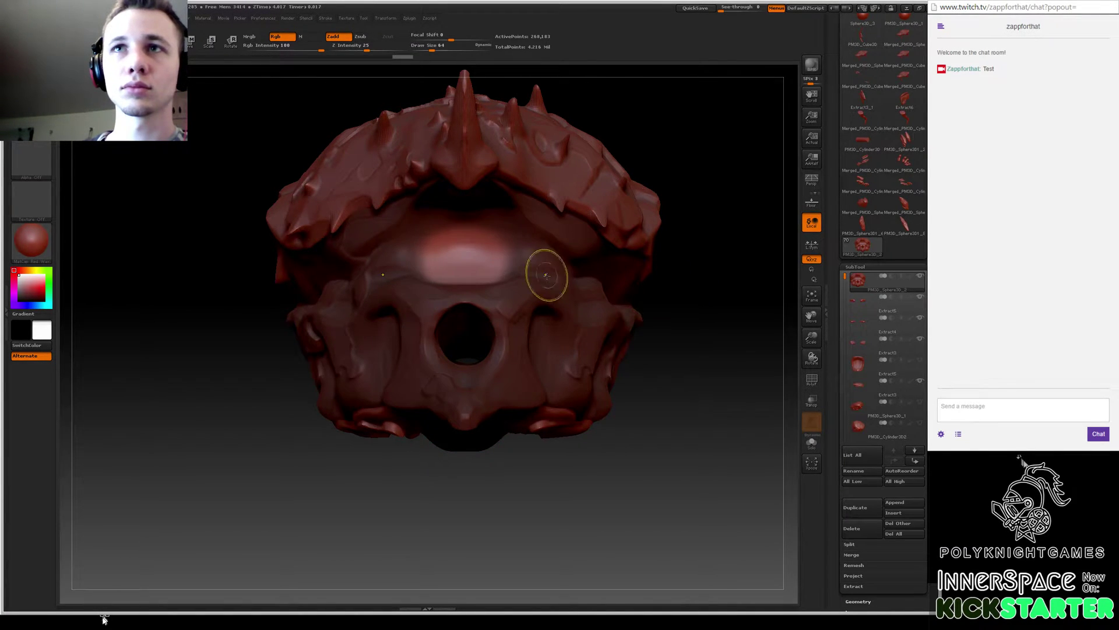
ctrl+click(659, 297)
drag(694, 308, 665, 285)
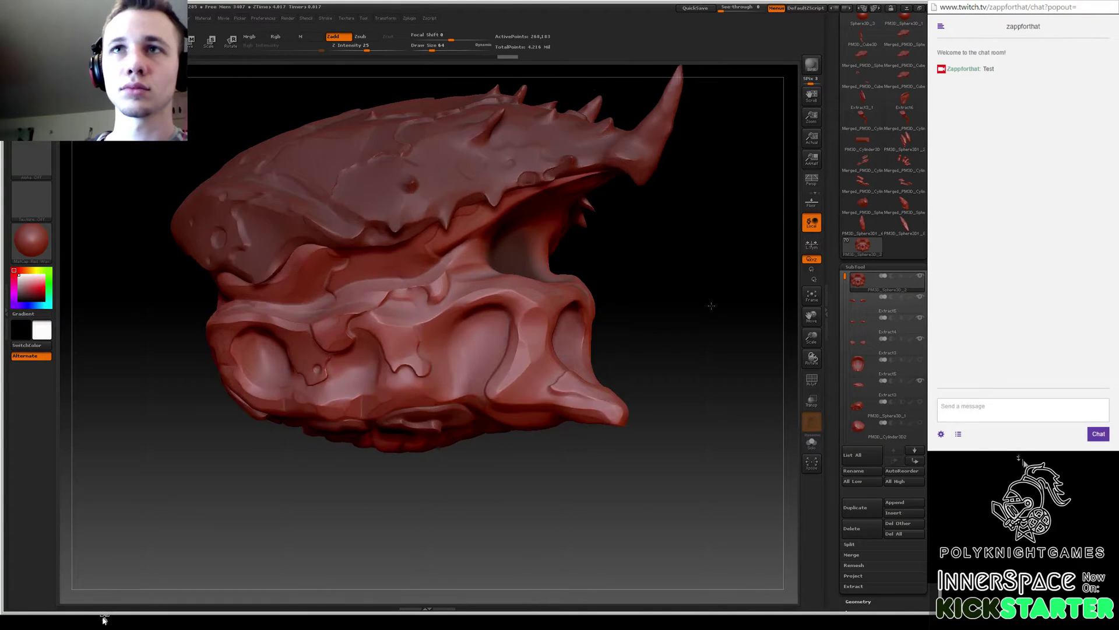
ctrl+click(665, 285)
Scale and shift the unmasked mouth patch with transpose, then return to Draw.
drag(665, 285, 645, 200)
key(e)
drag(665, 304, 618, 298)
key(w)
mouse_move(649, 230)
mouse_down()
mouse_move(711, 195)
mouse_move(606, 210)
mouse_up()
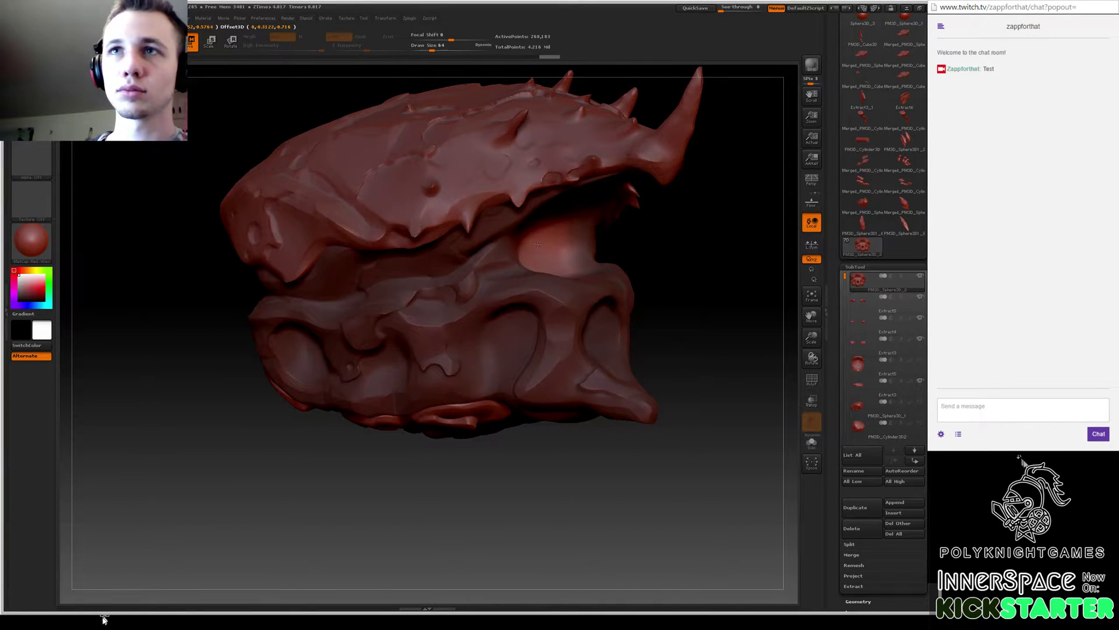
mouse_move(527, 249)
mouse_down()
mouse_move(634, 280)
mouse_move(546, 260)
mouse_move(607, 245)
mouse_move(580, 234)
mouse_move(664, 260)
mouse_move(728, 301)
mouse_move(724, 292)
mouse_move(664, 296)
mouse_move(648, 309)
mouse_up()
key(e)
key(q)
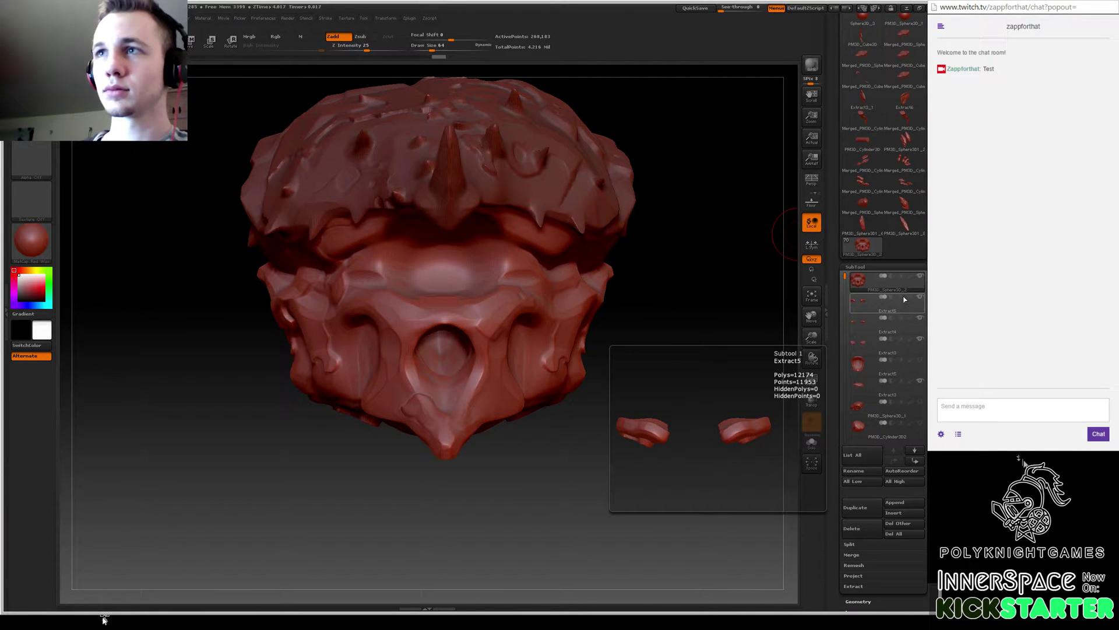
click(915, 503)
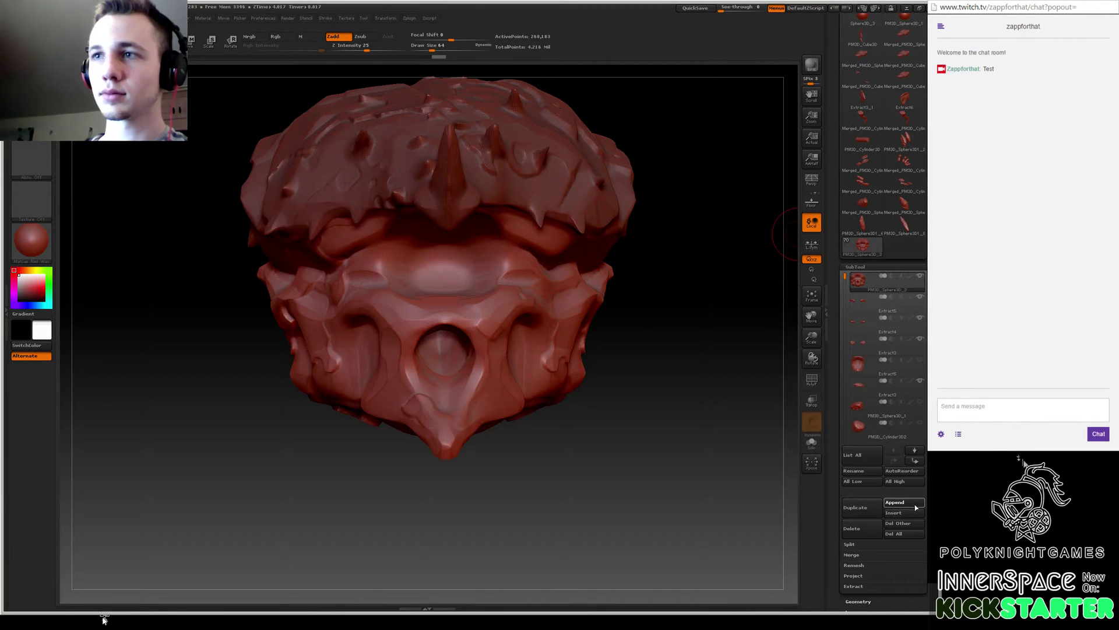
Append a Sphere3D subtool, make it active and frame it in view.
click(915, 503)
click(398, 449)
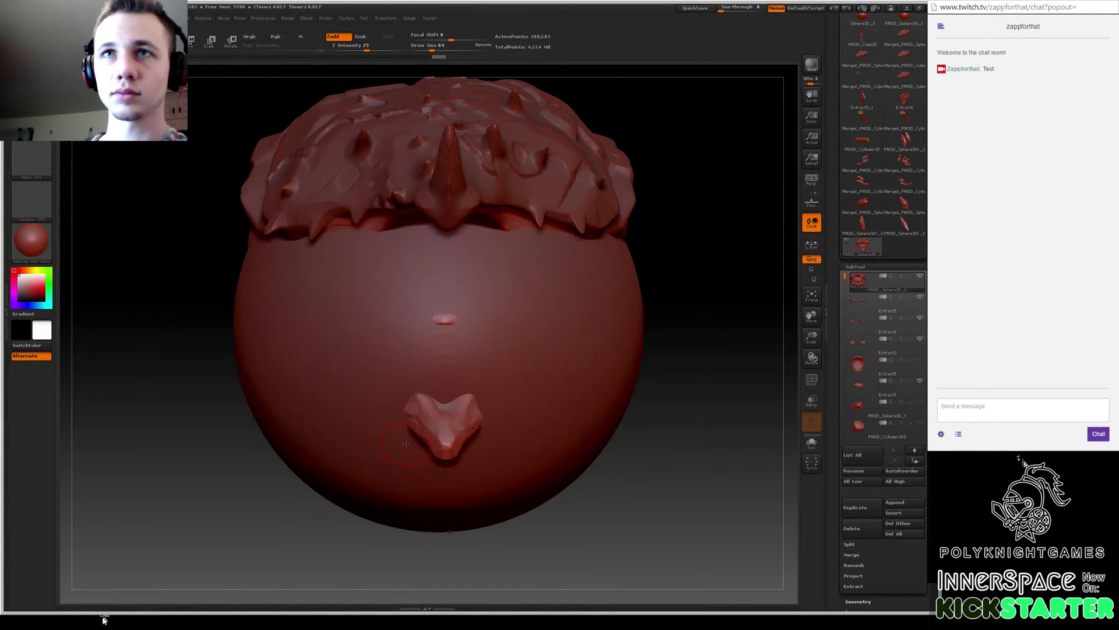
drag(845, 277, 853, 424)
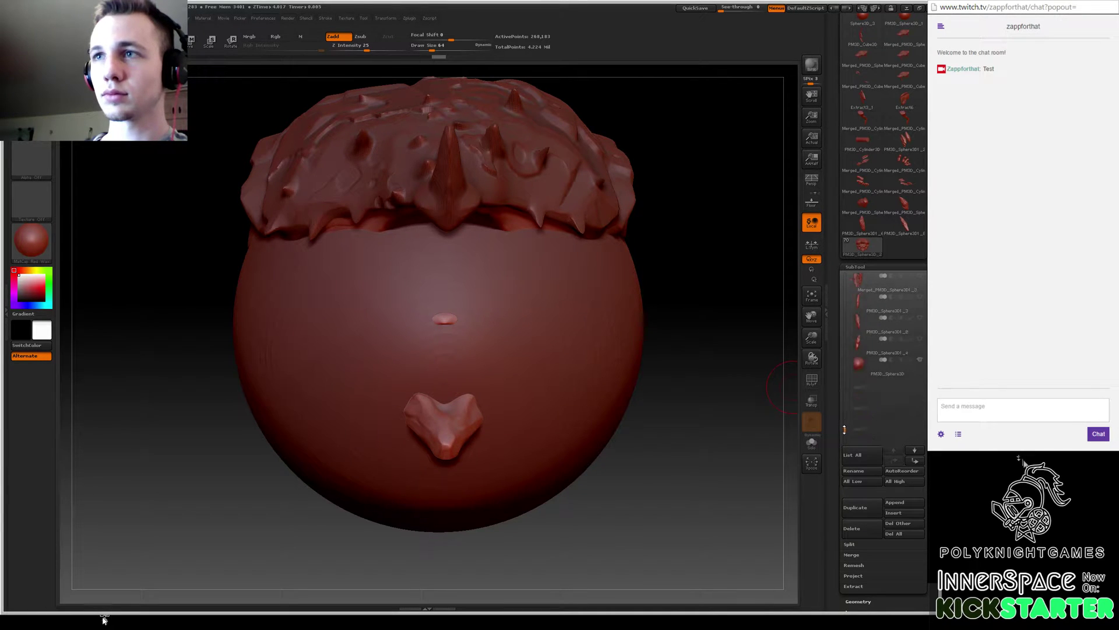
click(886, 344)
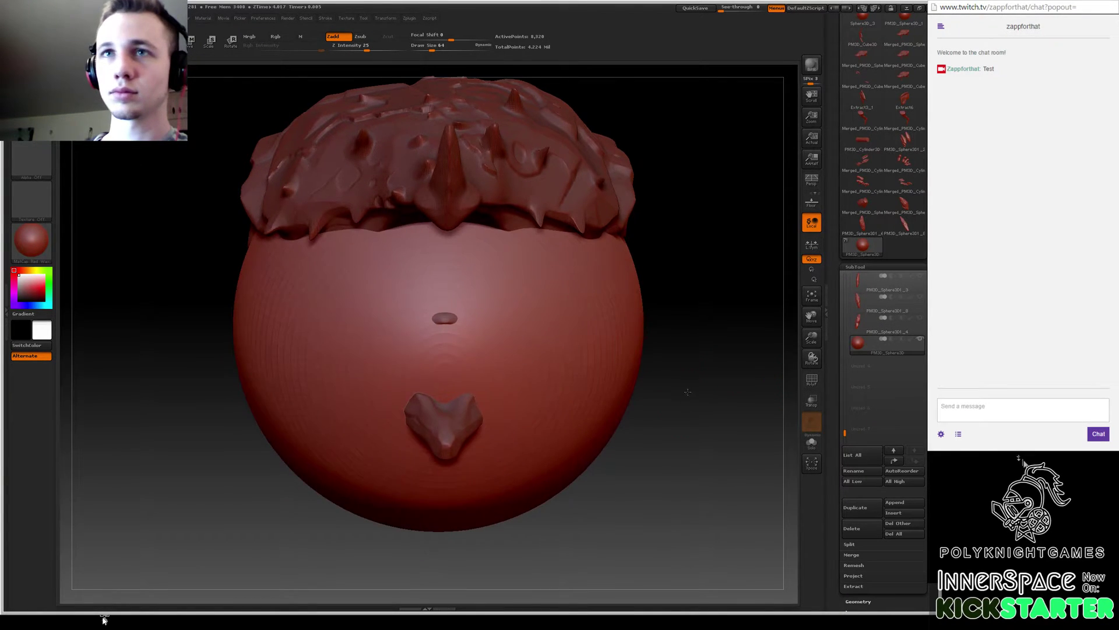
key(f)
drag(679, 350, 679, 375)
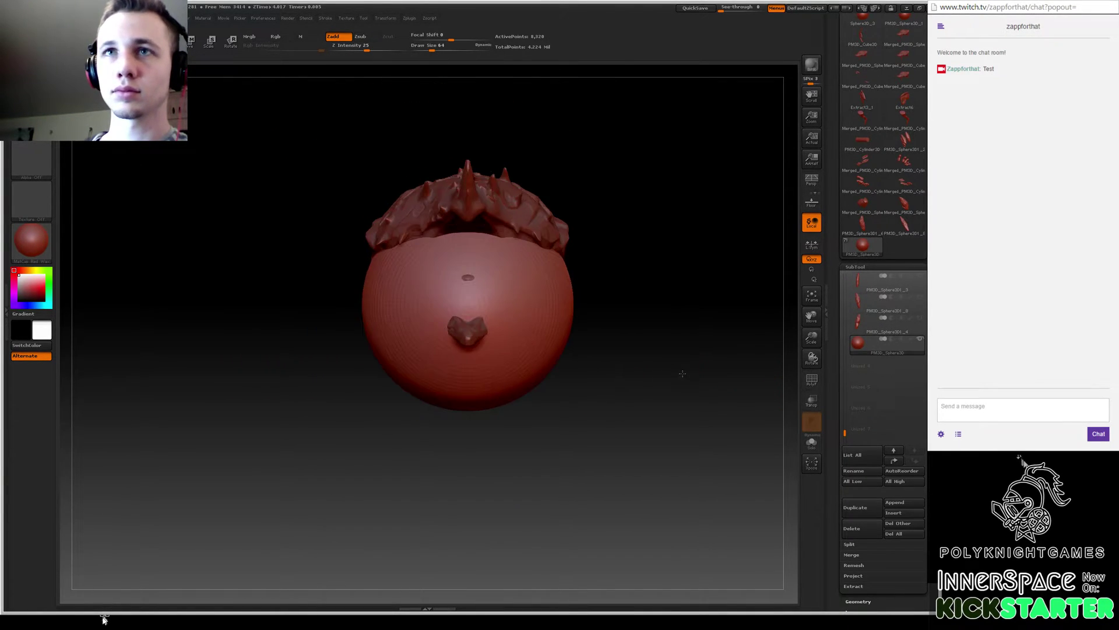
click(856, 267)
drag(840, 390, 831, 359)
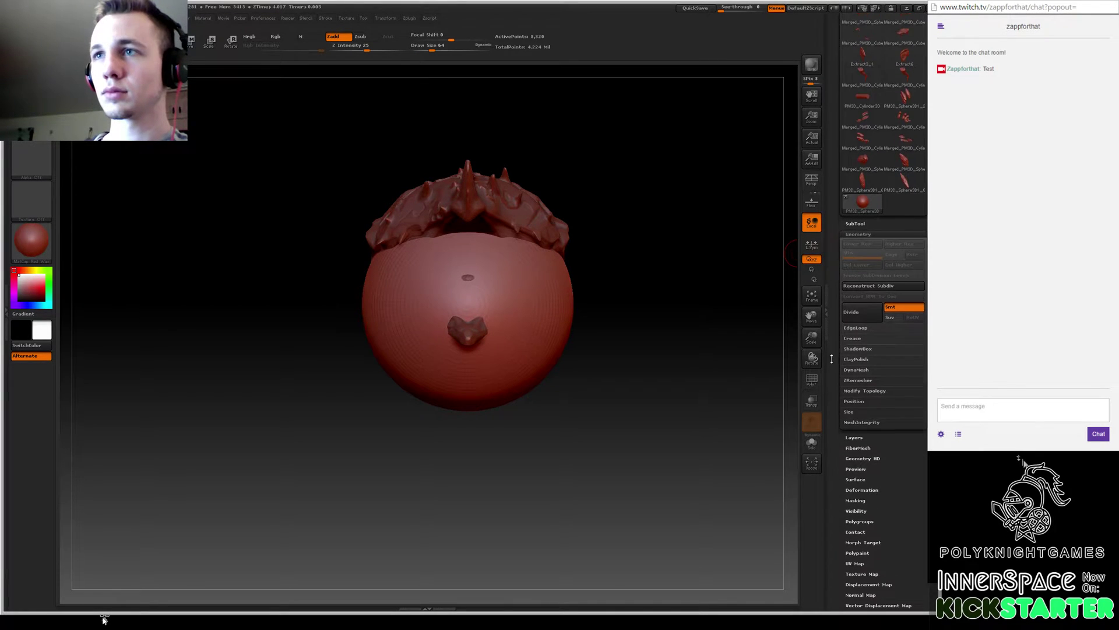
DynaMesh the sphere with Polish on at resolution 128, giving 61,512 active points.
click(856, 370)
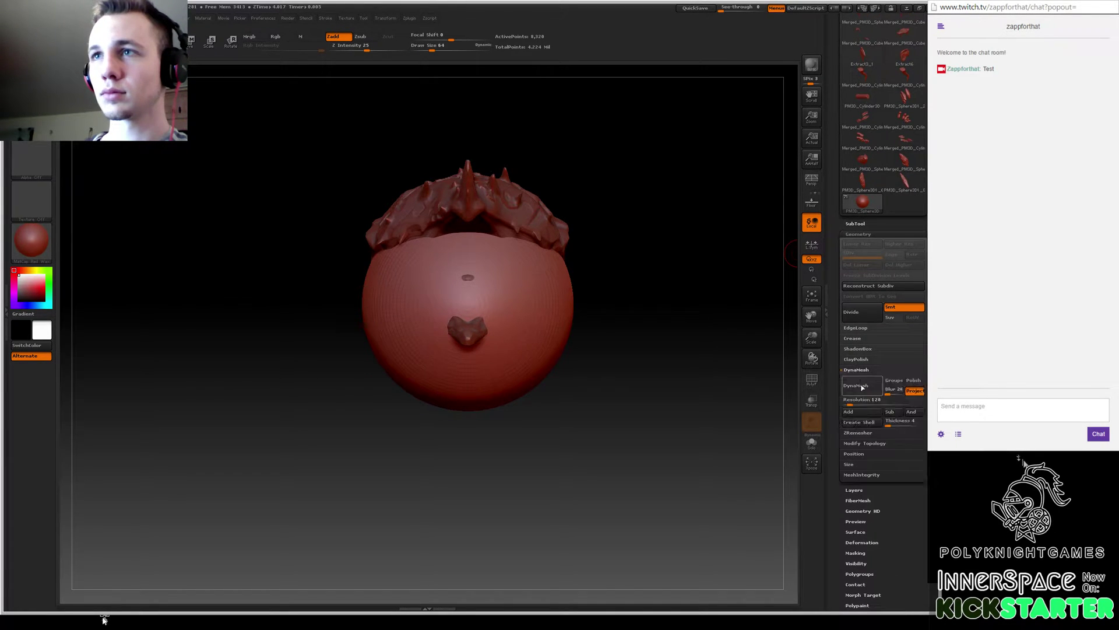
click(914, 380)
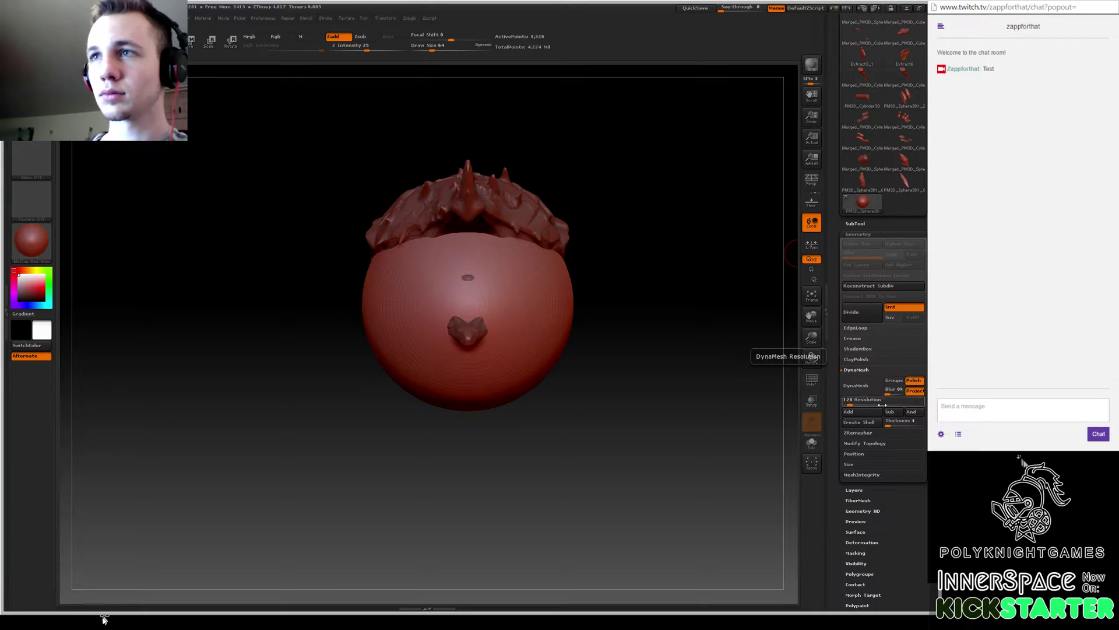
click(862, 385)
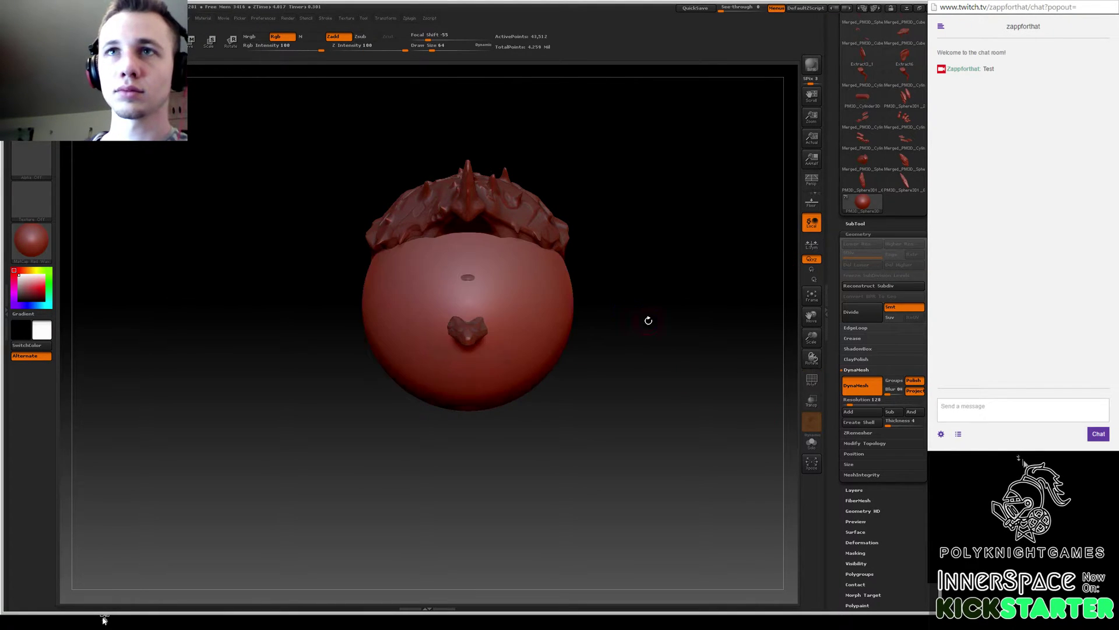
key(w)
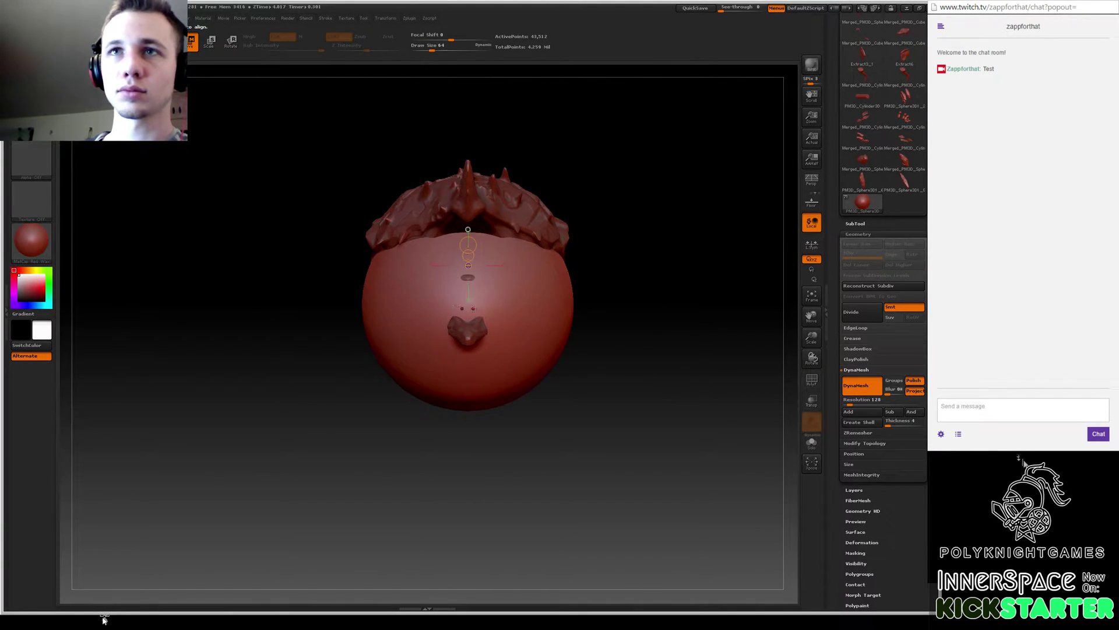
Shrink the sphere to about half size and move it in front of the skull.
drag(469, 309, 671, 309)
key(e)
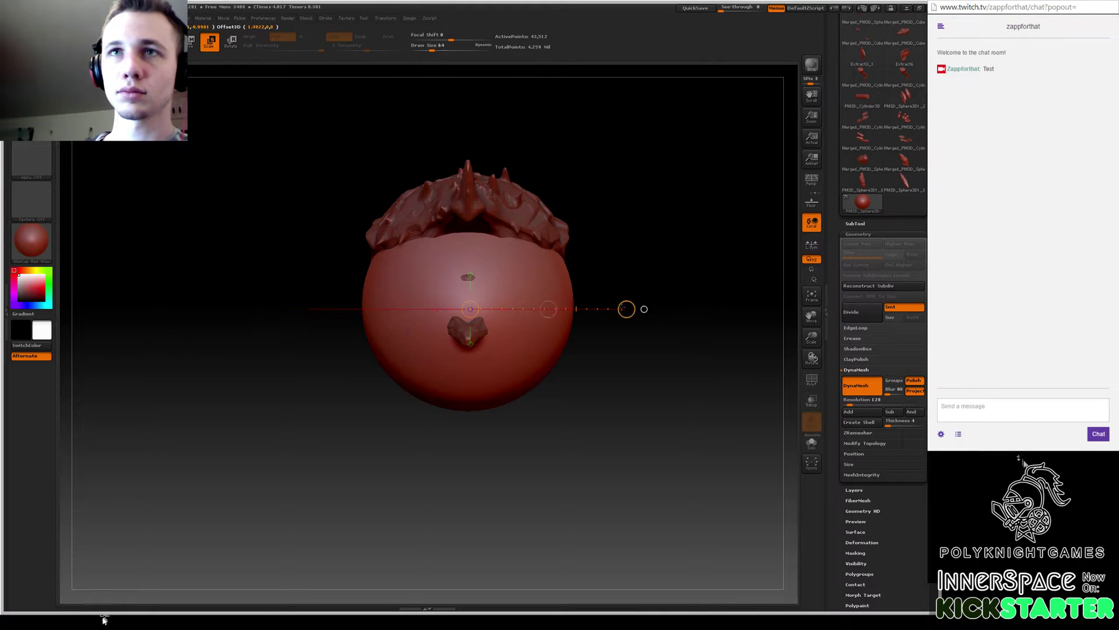
mouse_move(670, 373)
mouse_down()
mouse_move(692, 377)
mouse_move(641, 358)
mouse_up()
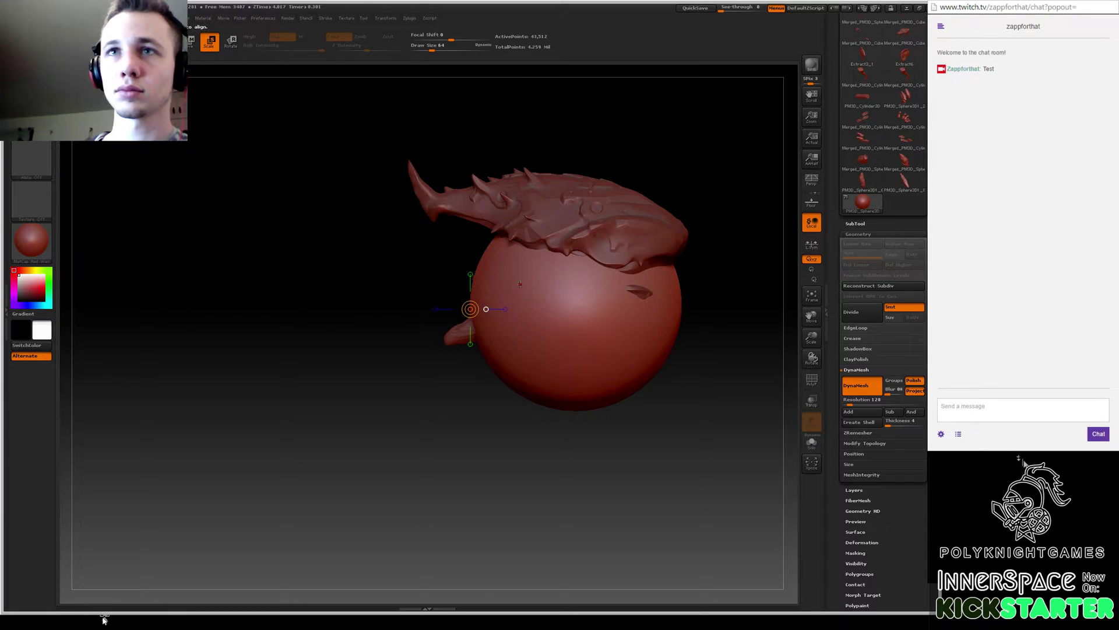
mouse_move(588, 306)
mouse_down()
mouse_move(761, 310)
mouse_move(667, 308)
mouse_up()
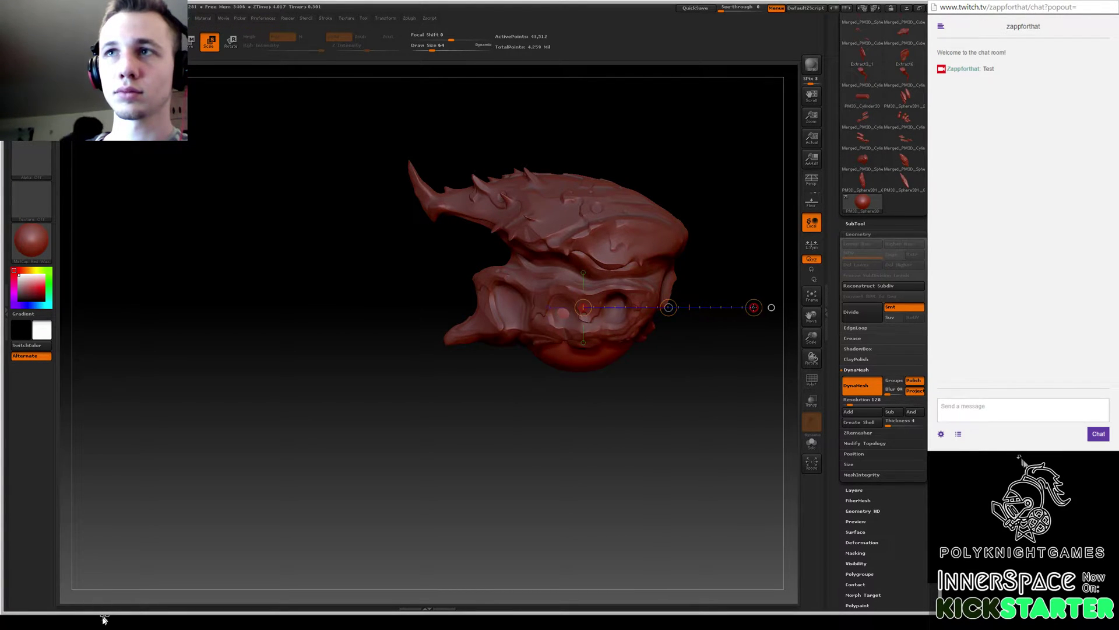
key(w)
drag(669, 307, 546, 266)
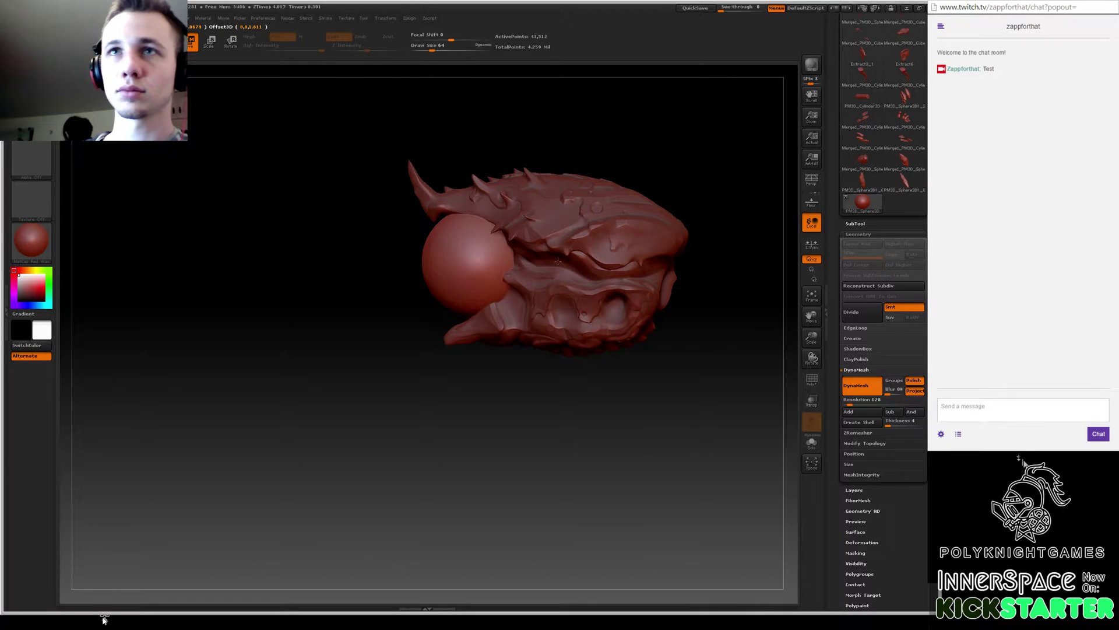
key(e)
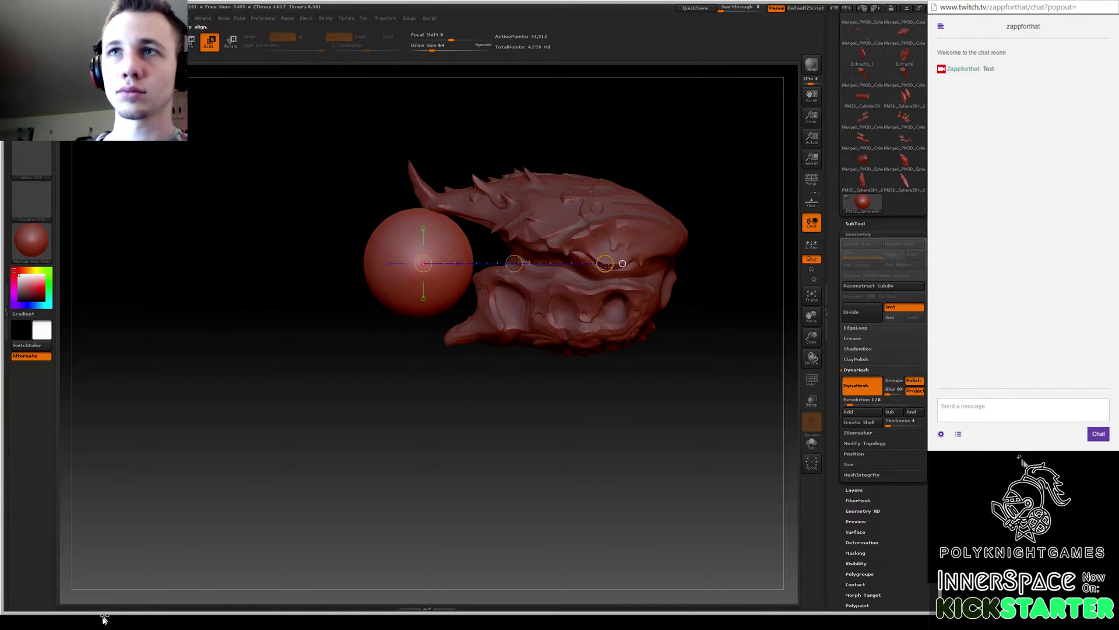
drag(601, 265, 542, 266)
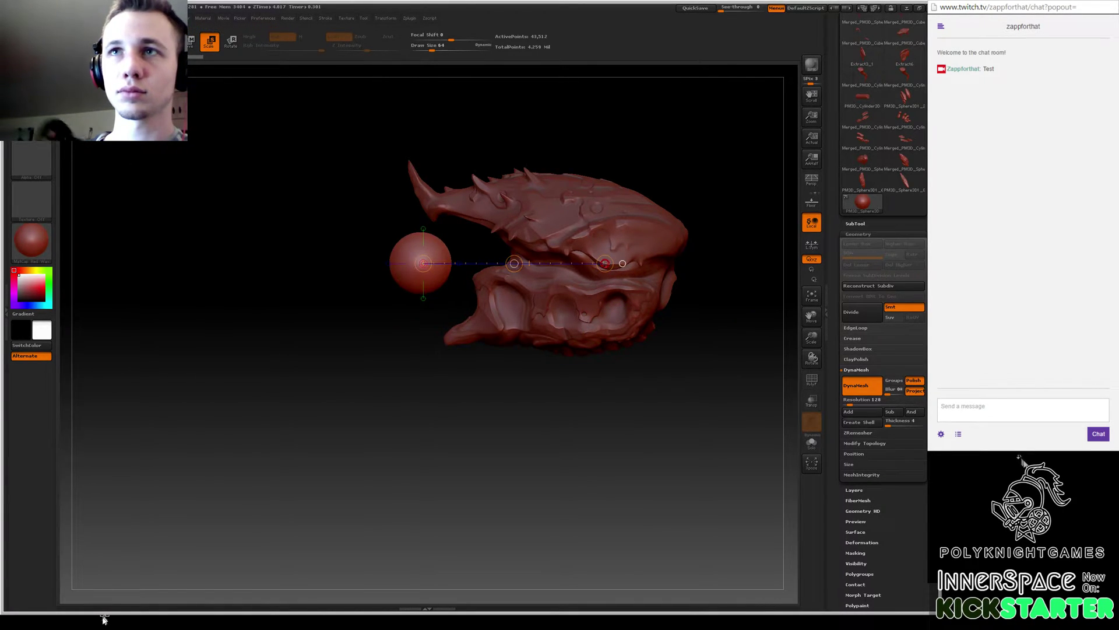
Squash the sphere thin from front to back into a narrow oval.
key(w)
drag(386, 259, 554, 259)
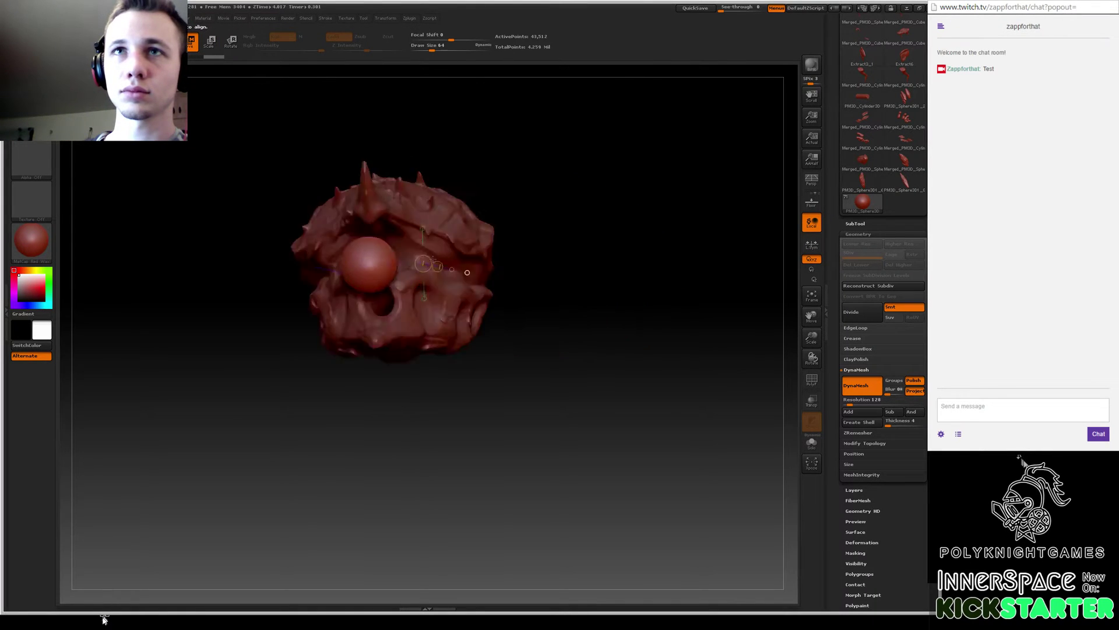
mouse_move(408, 408)
mouse_down()
mouse_move(552, 265)
mouse_move(529, 267)
mouse_up()
drag(481, 268, 435, 264)
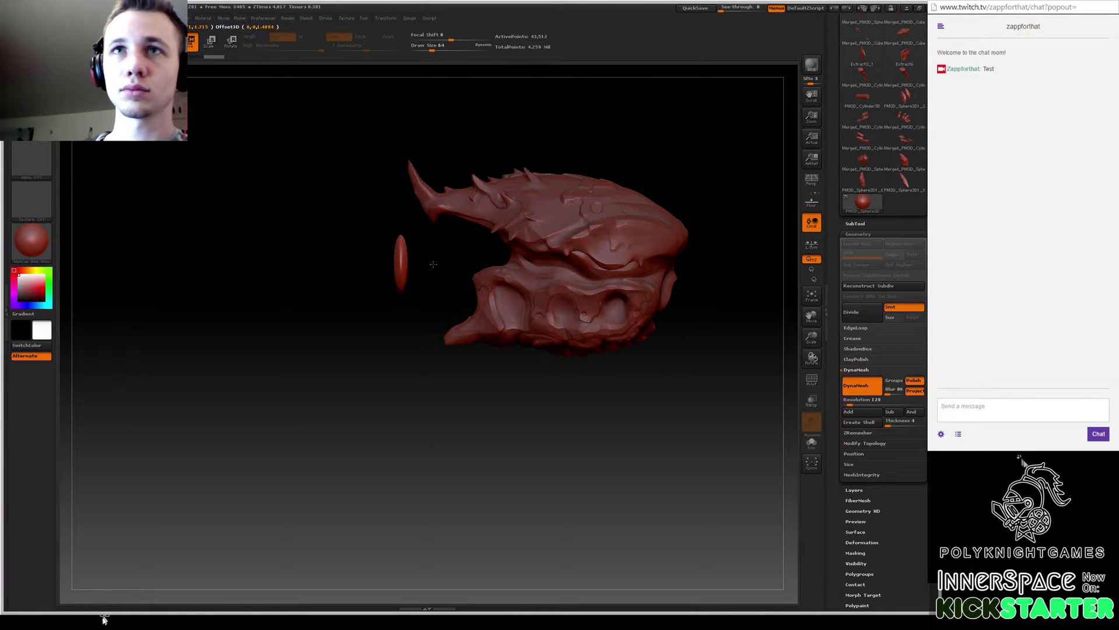
drag(431, 265, 418, 320)
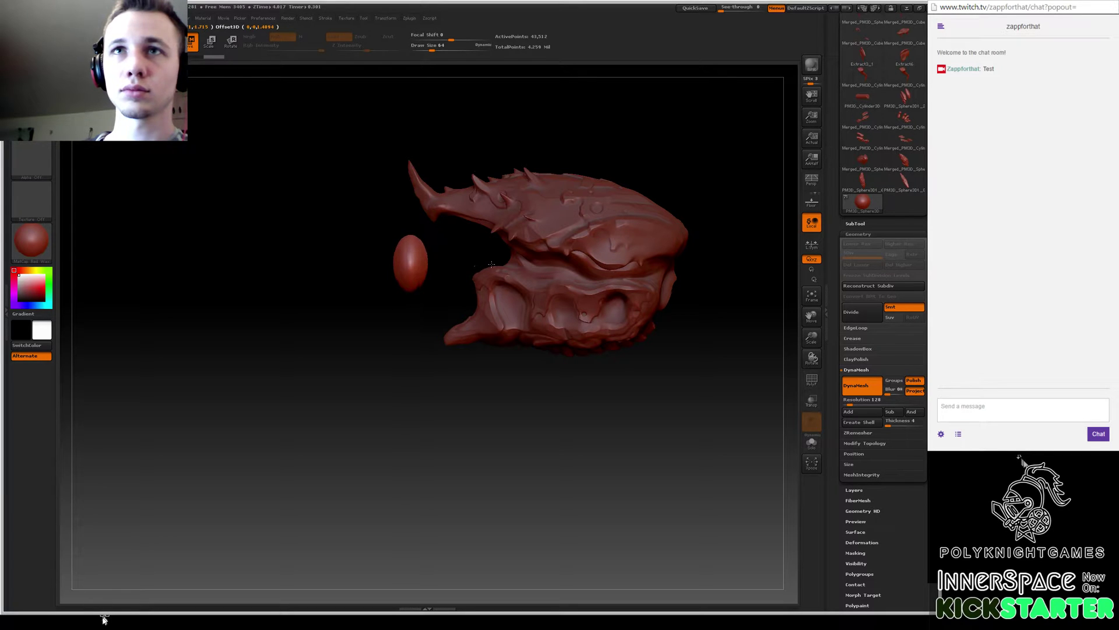
Mask mirrored vertical stripes down the front of the sphere with X symmetry.
mouse_move(425, 318)
mouse_down()
mouse_move(579, 344)
mouse_move(661, 280)
mouse_move(728, 327)
mouse_up()
key(f)
ctrl+drag(489, 175, 494, 383)
ctrl+drag(463, 176, 477, 389)
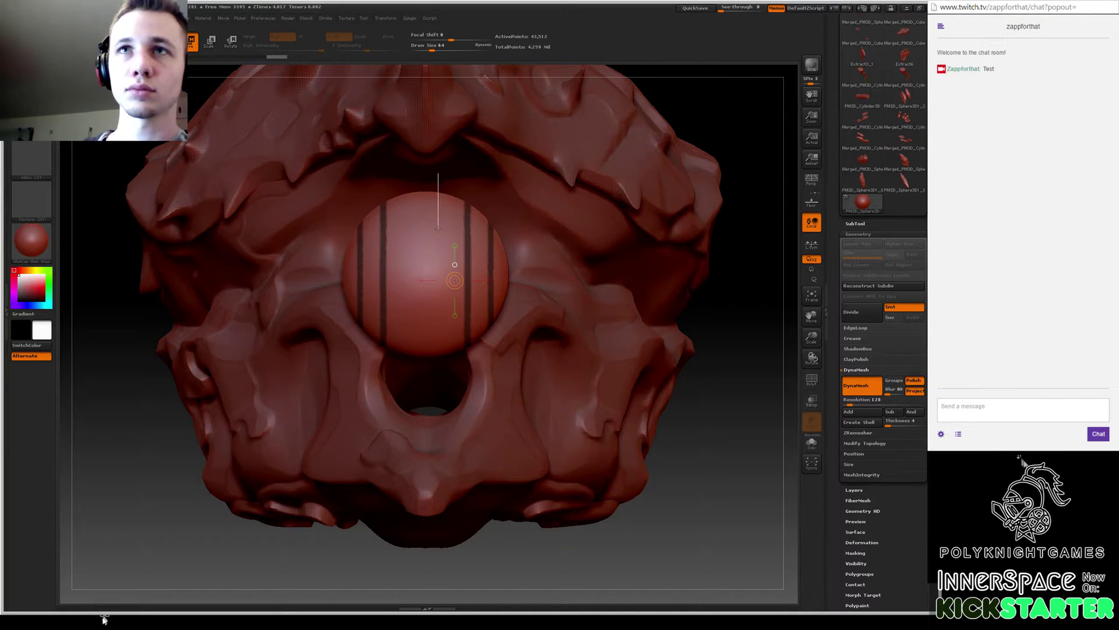
ctrl+drag(437, 218, 442, 390)
ctrl+drag(436, 180, 445, 376)
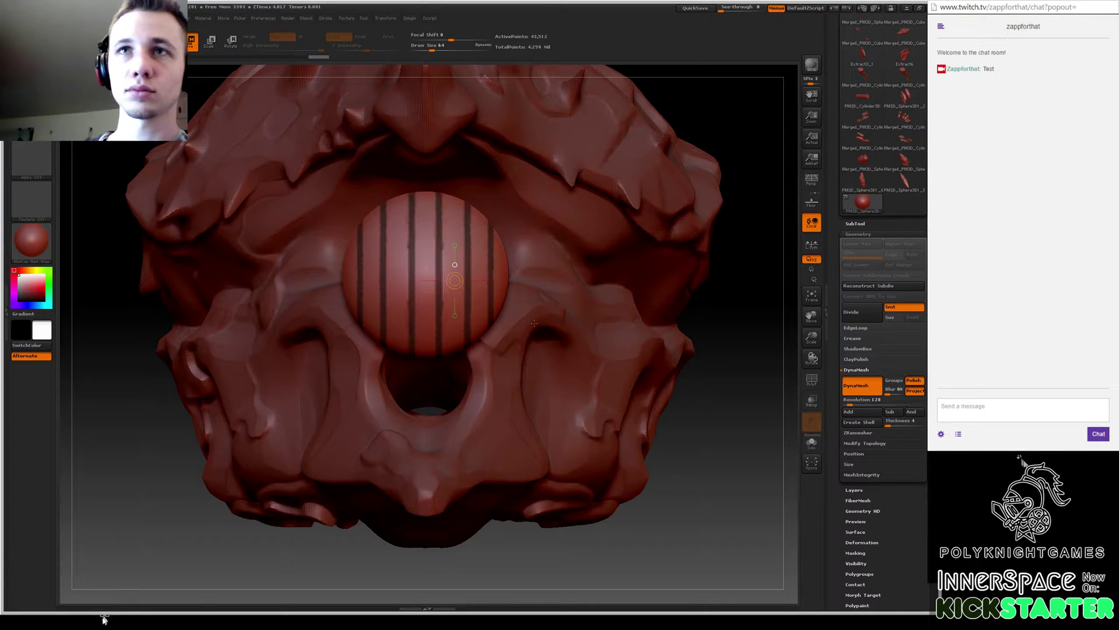
Clear the mask from the sphere's back half, then blur and invert the stripes.
drag(690, 315, 440, 342)
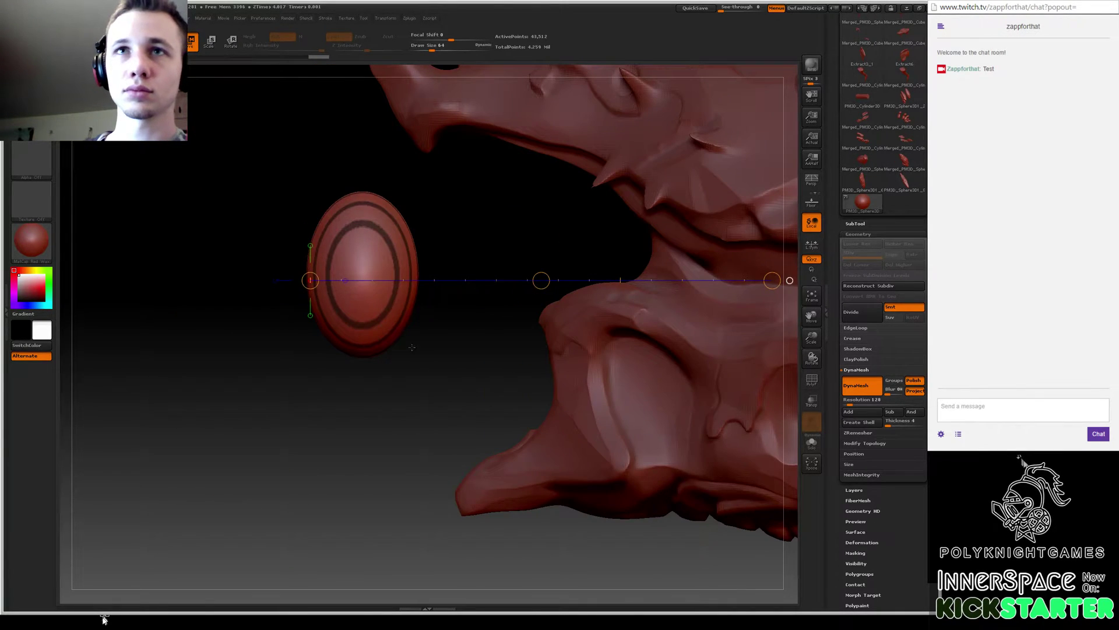
ctrl+drag(437, 383, 361, 138)
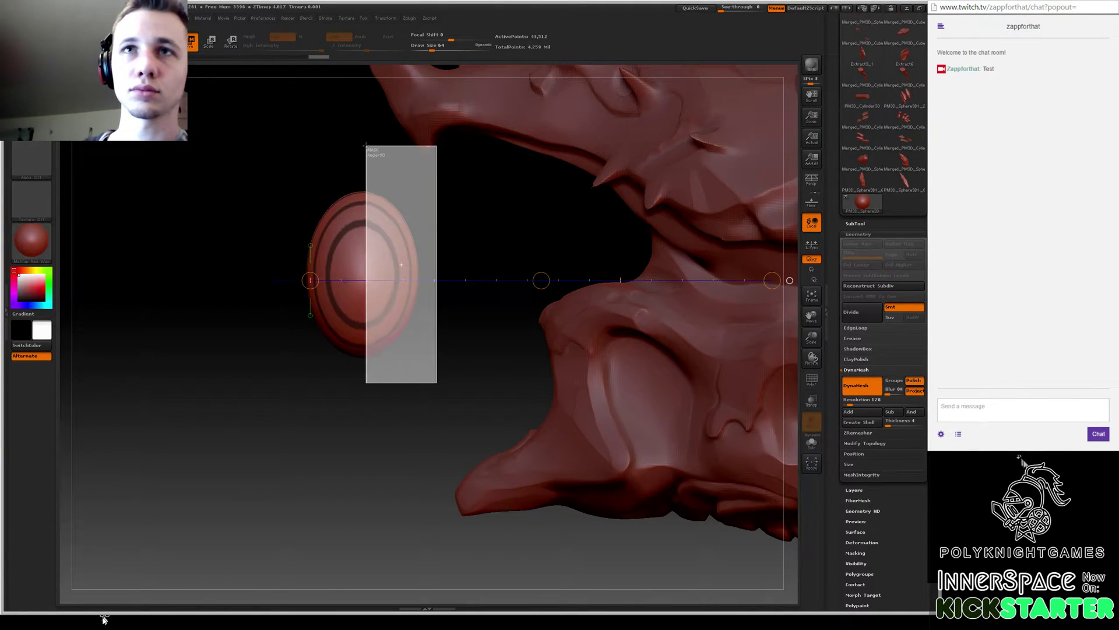
ctrl+drag(361, 137, 361, 138)
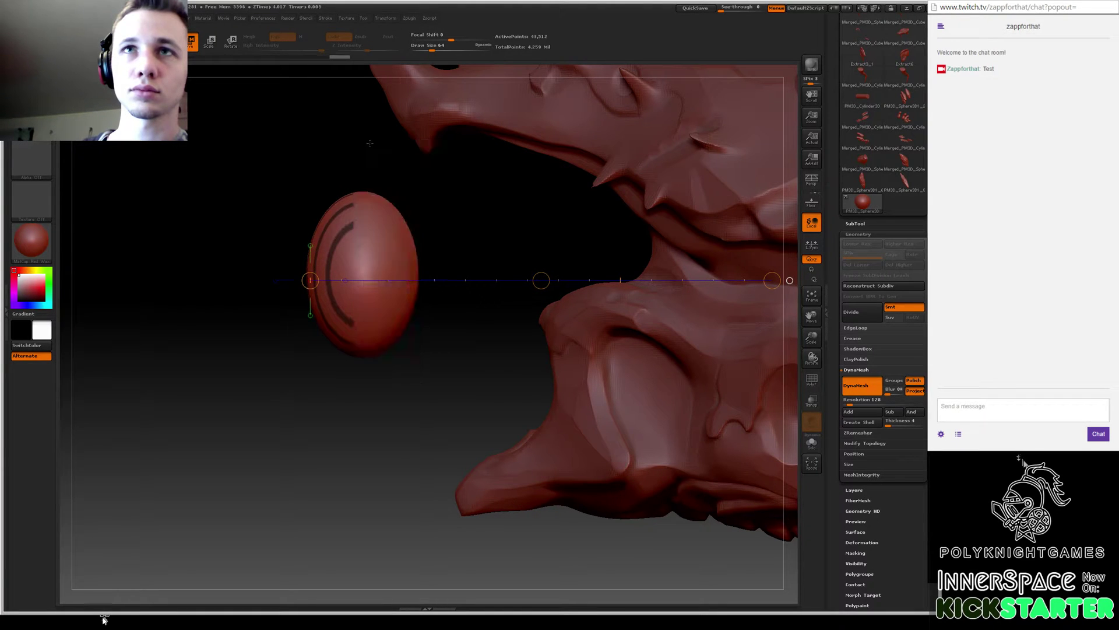
drag(396, 314, 491, 336)
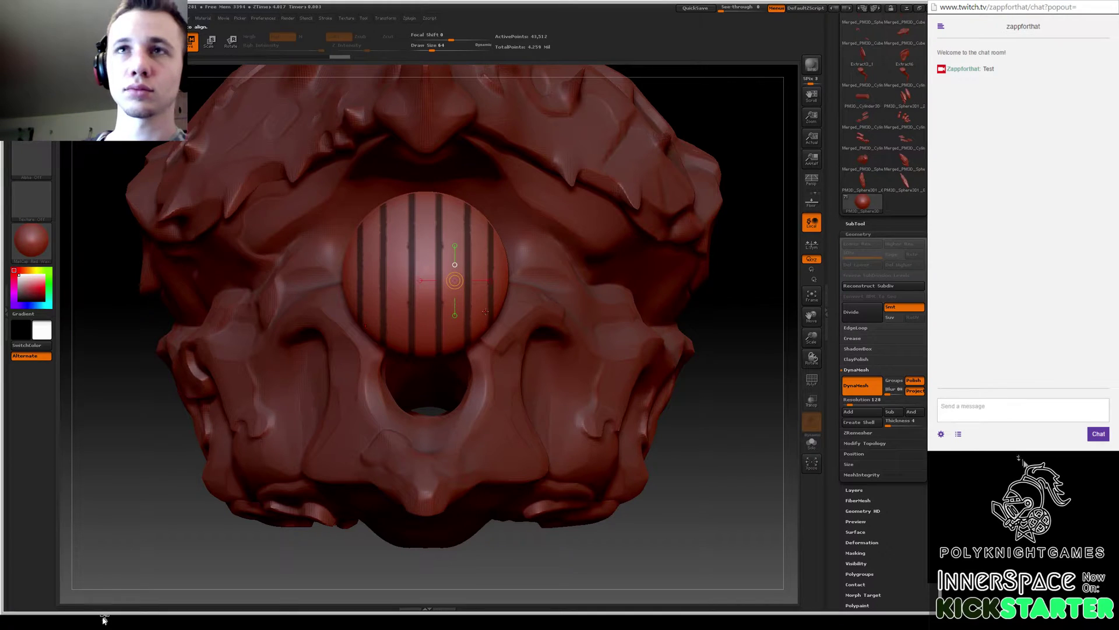
ctrl+click(471, 316)
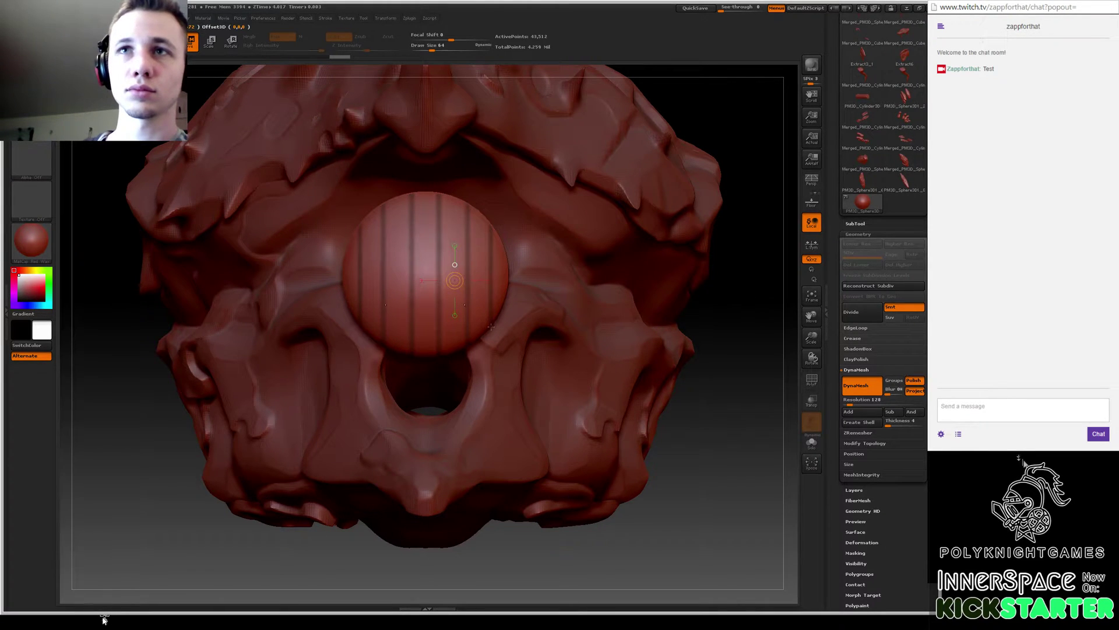
ctrl+click(483, 315)
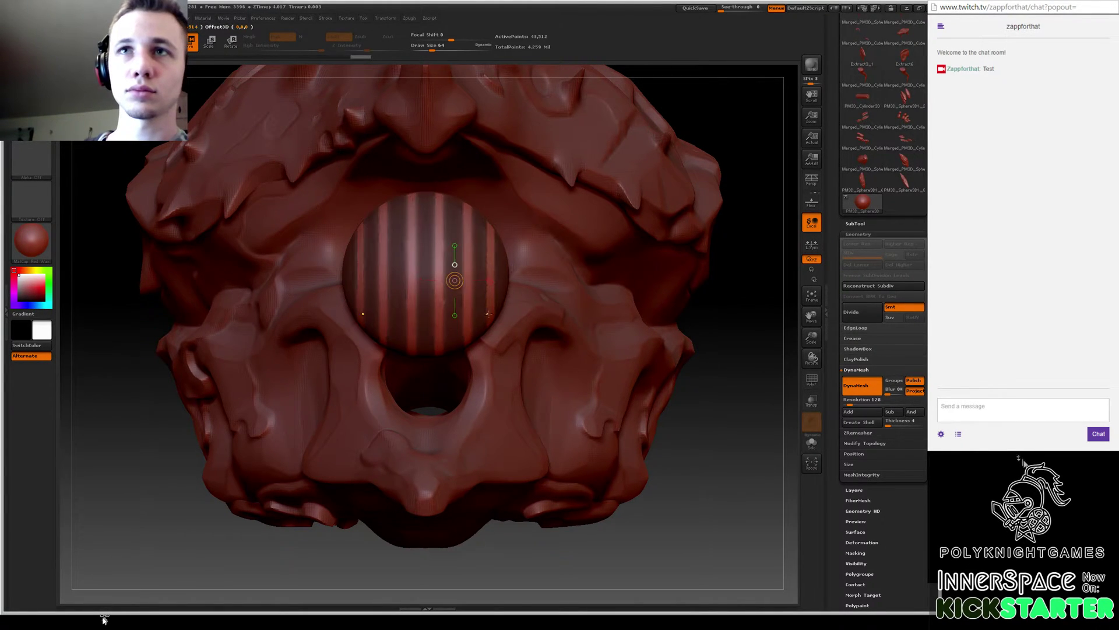
ctrl+click(682, 308)
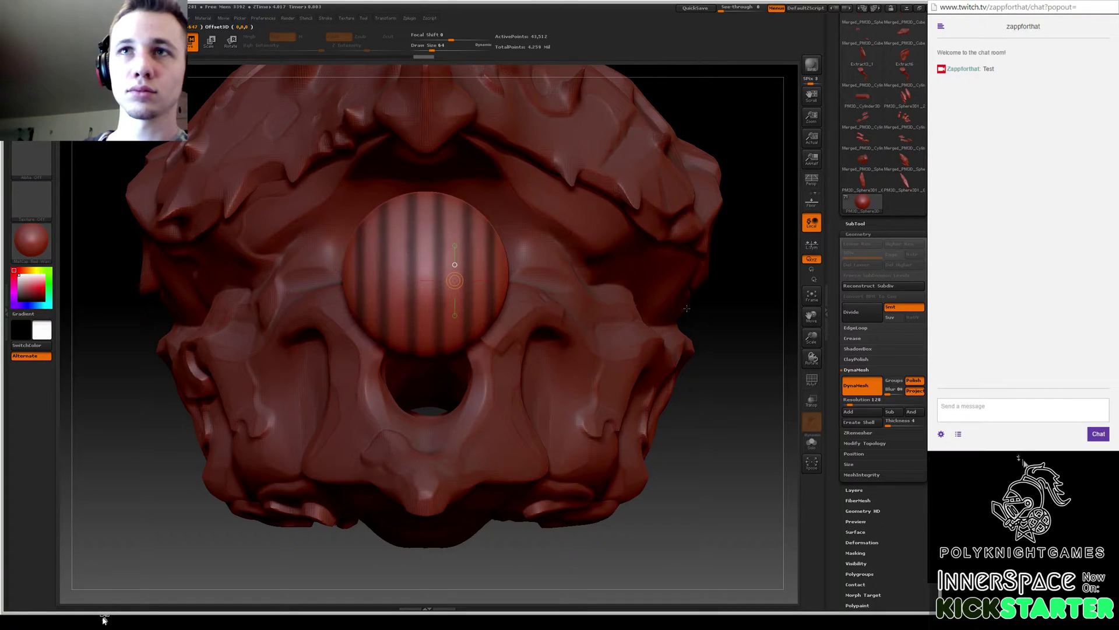
ctrl+click(558, 314)
Push the unmasked stripes inward into grooves and check them from several angles.
right_drag(558, 314, 696, 281)
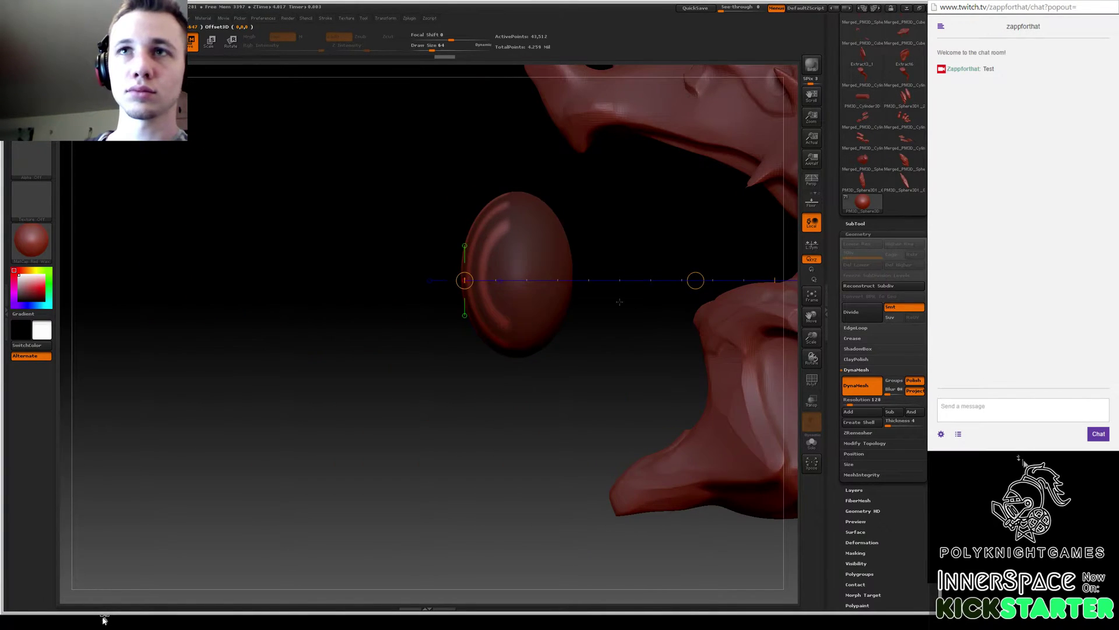
drag(695, 280, 701, 281)
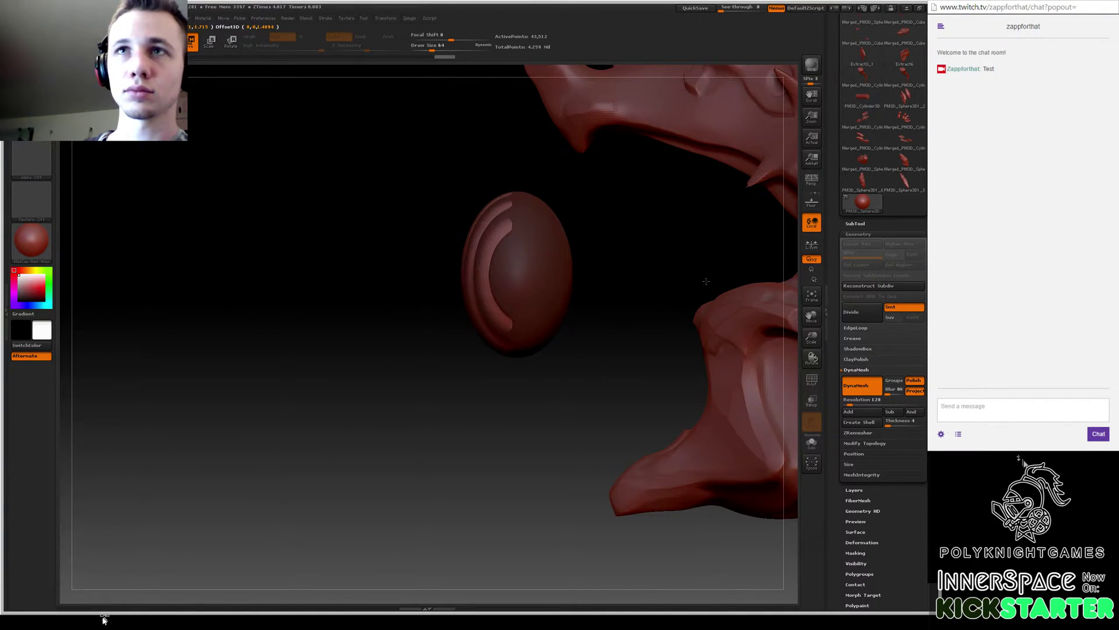
right_drag(694, 280, 503, 352)
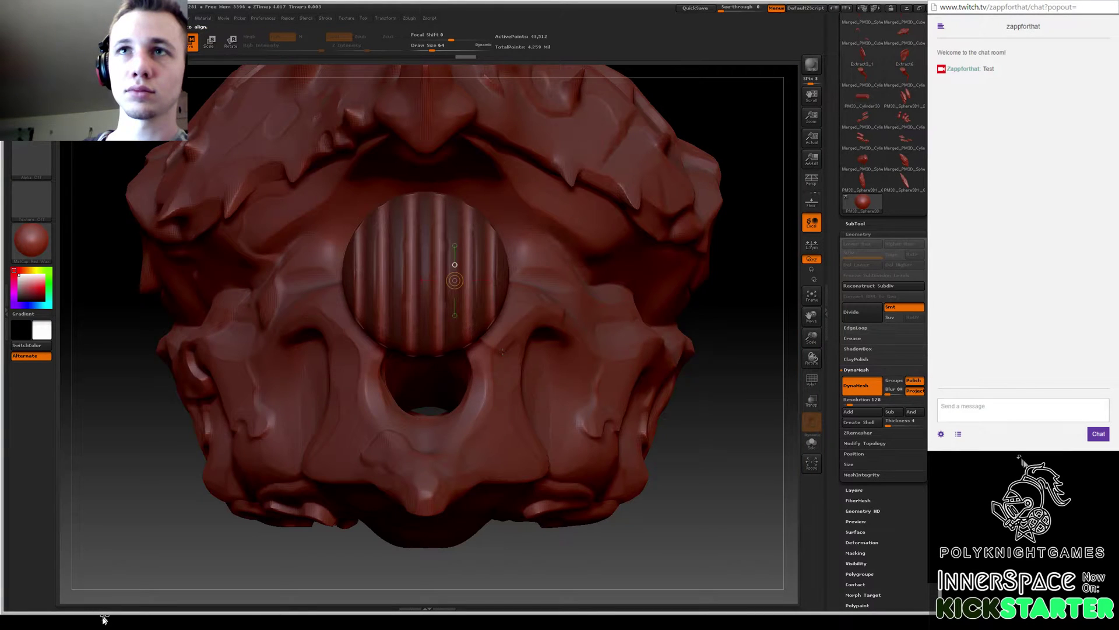
right_drag(503, 352, 739, 263)
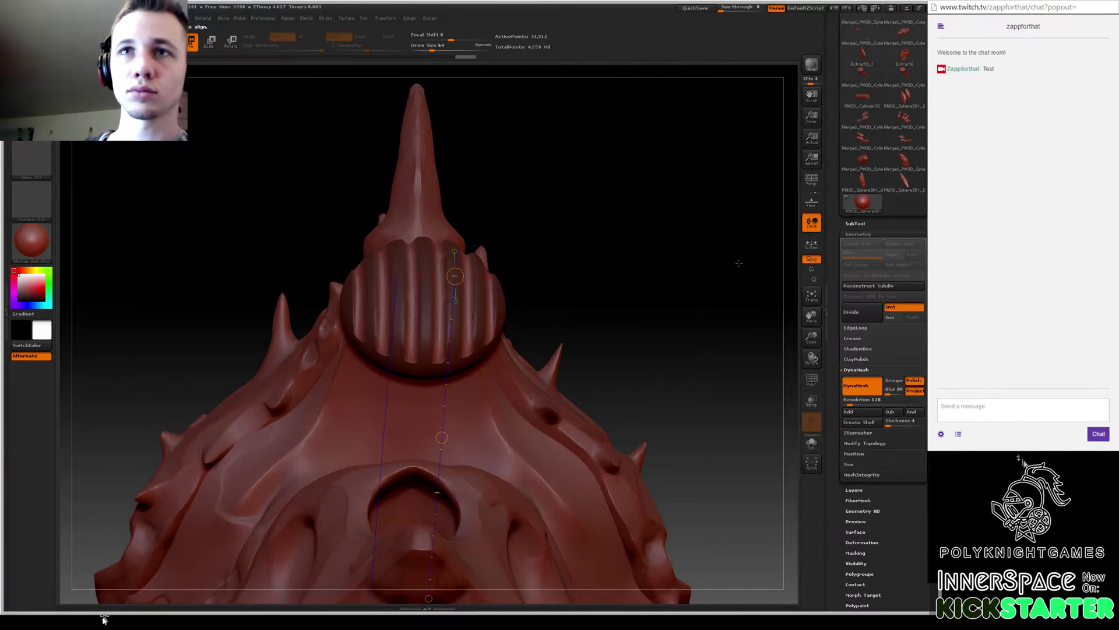
right_drag(739, 263, 695, 300)
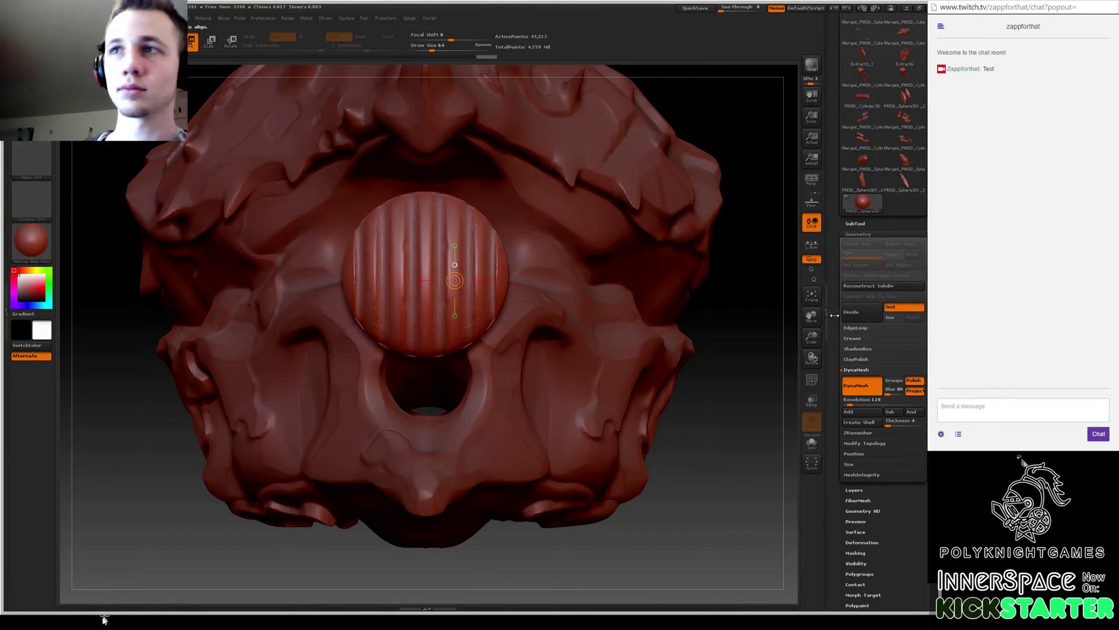
click(858, 233)
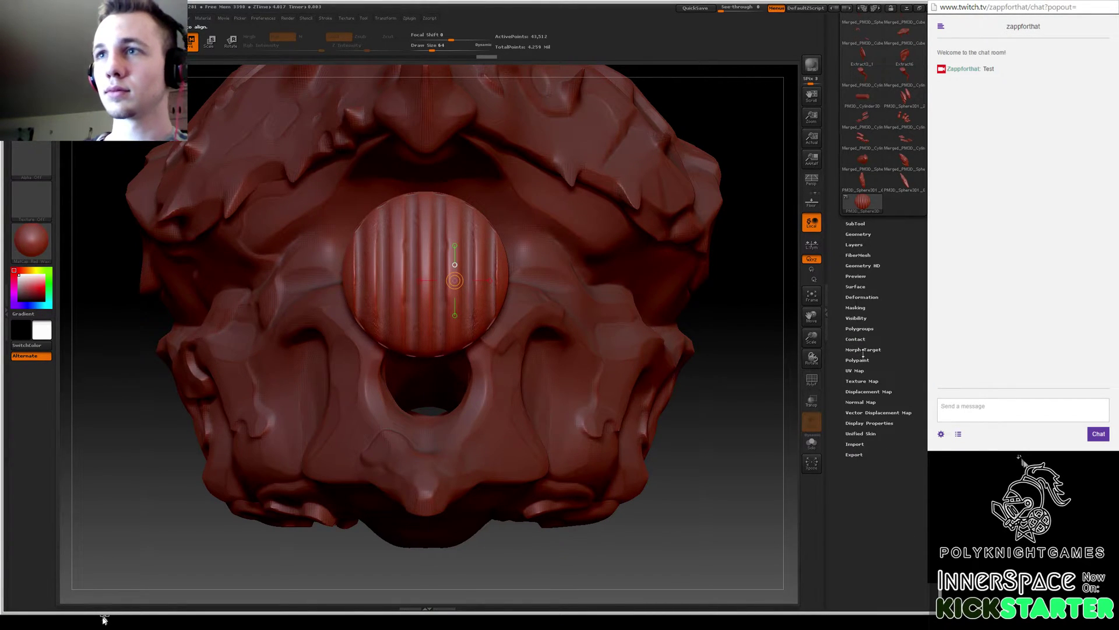
Try the Inflate deformation on the grooved sphere, undoing and redoing it.
click(857, 298)
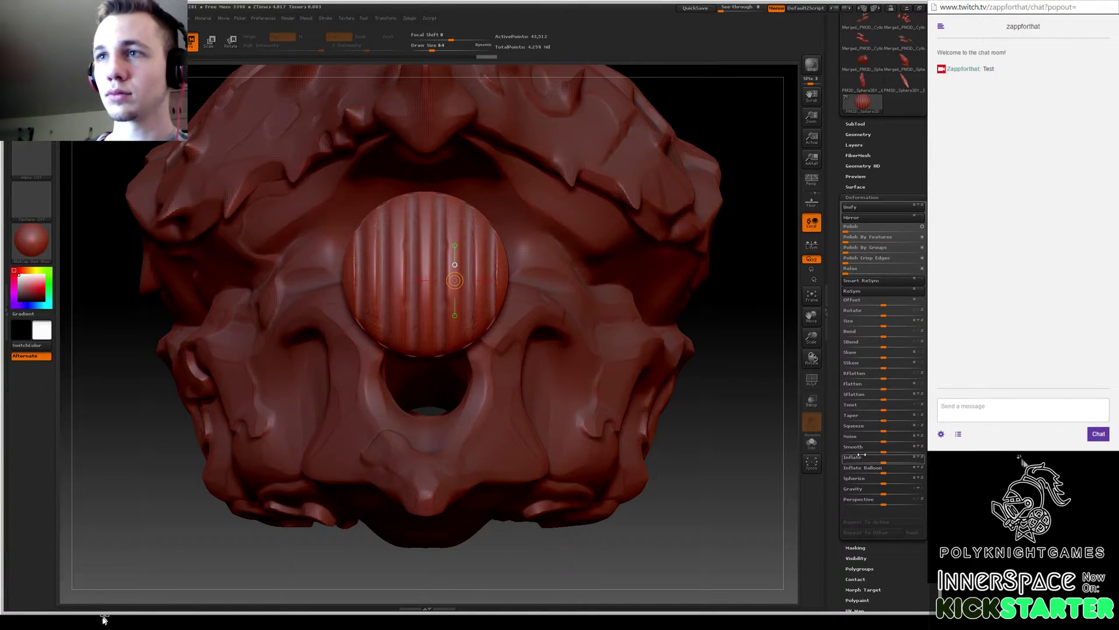
drag(880, 457, 890, 457)
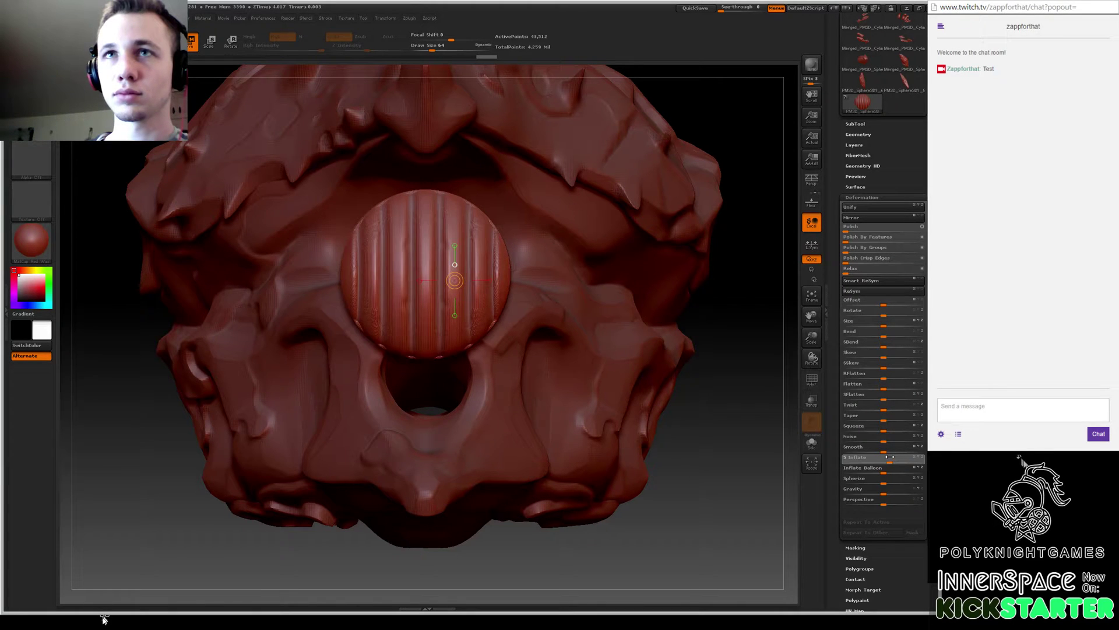
drag(889, 457, 890, 457)
mouse_move(743, 245)
mouse_down()
mouse_move(744, 307)
mouse_move(653, 333)
mouse_move(863, 149)
mouse_up()
key(ctrl+z)
key(ctrl+shift+z)
click(862, 197)
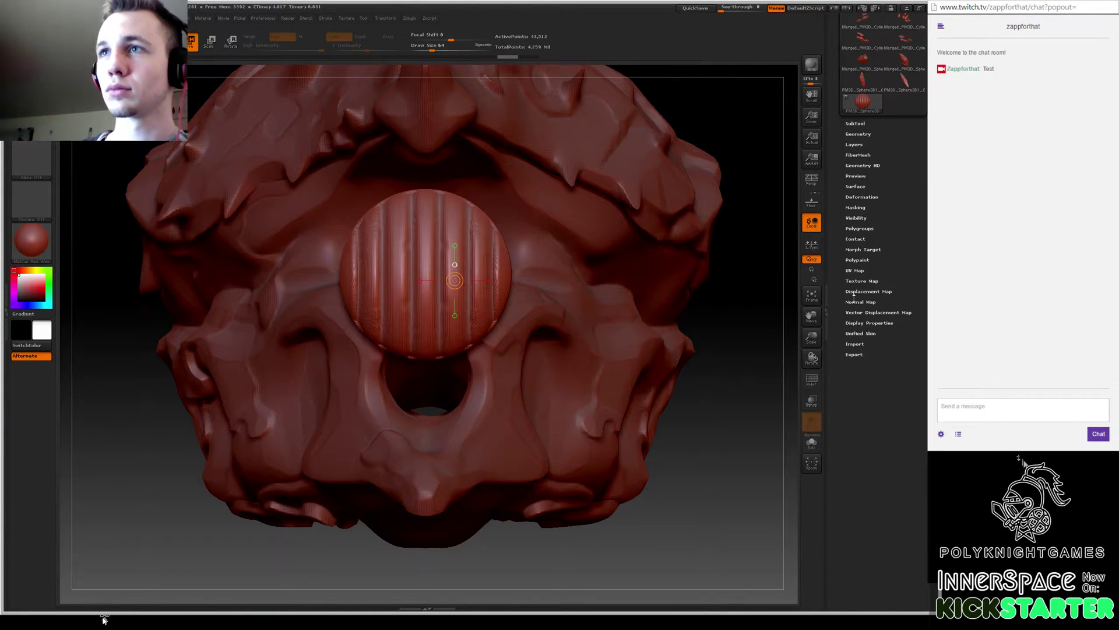
click(864, 196)
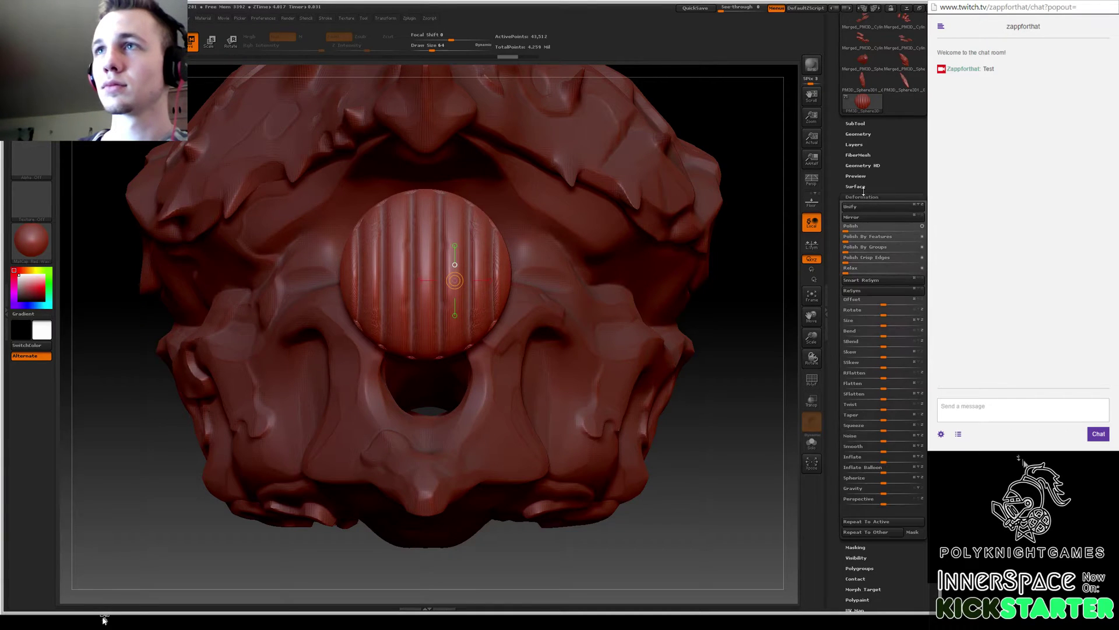
Re-DynaMesh the grooved sphere at resolution 248.
click(857, 136)
mouse_move(856, 302)
mouse_down()
mouse_move(891, 302)
mouse_move(856, 302)
mouse_up()
ctrl+drag(745, 375, 715, 273)
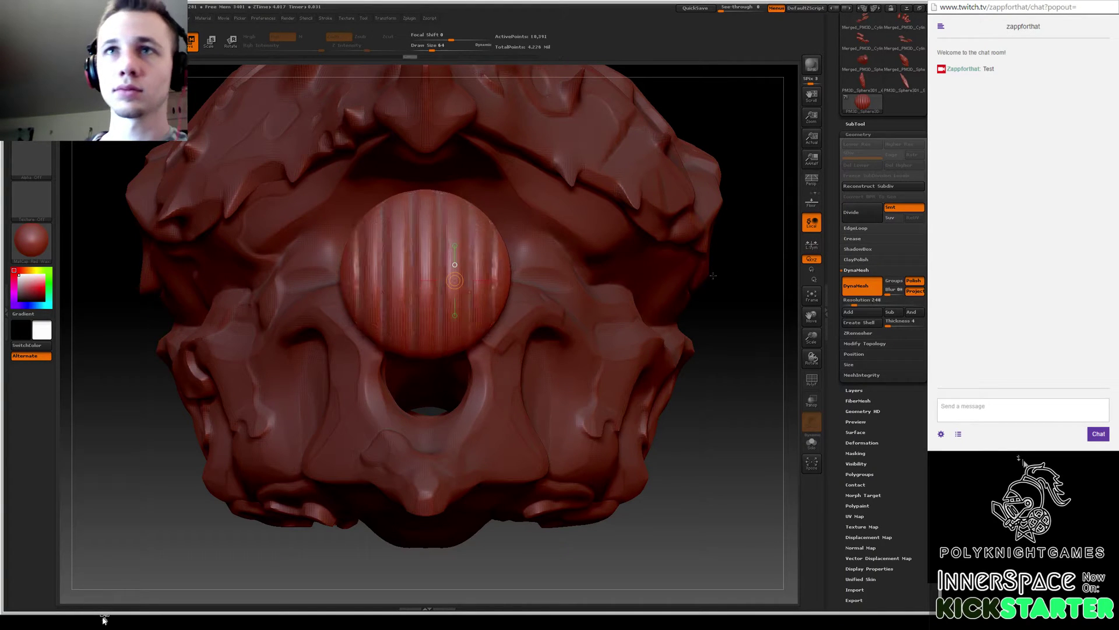
drag(736, 330, 737, 329)
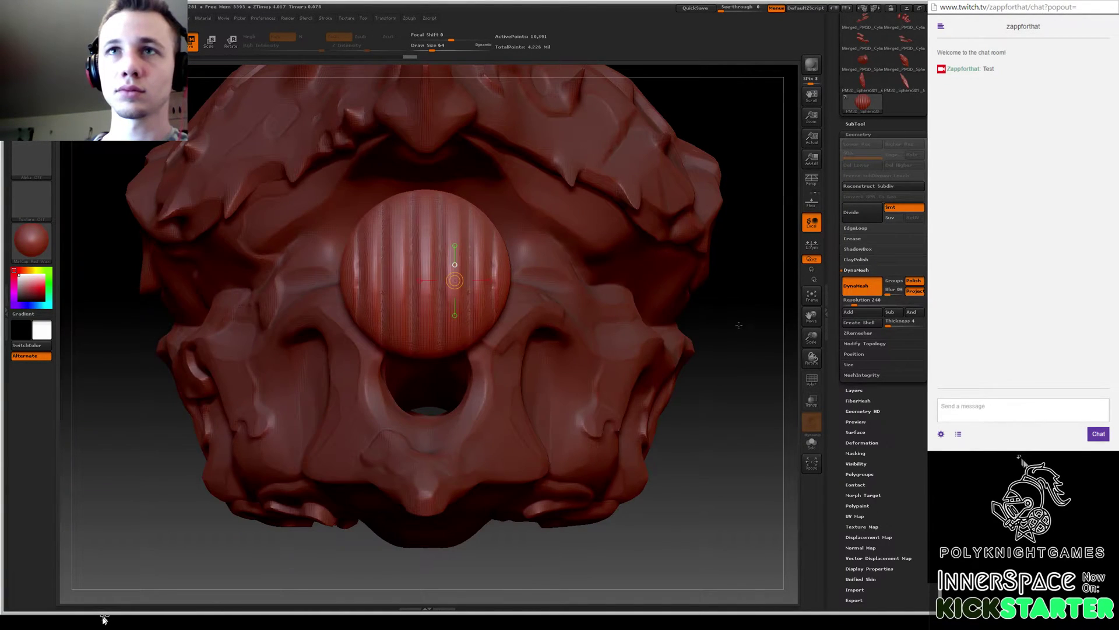
Pick a carving brush at size 35 and sculpt strokes onto the sphere's surface.
key(b)
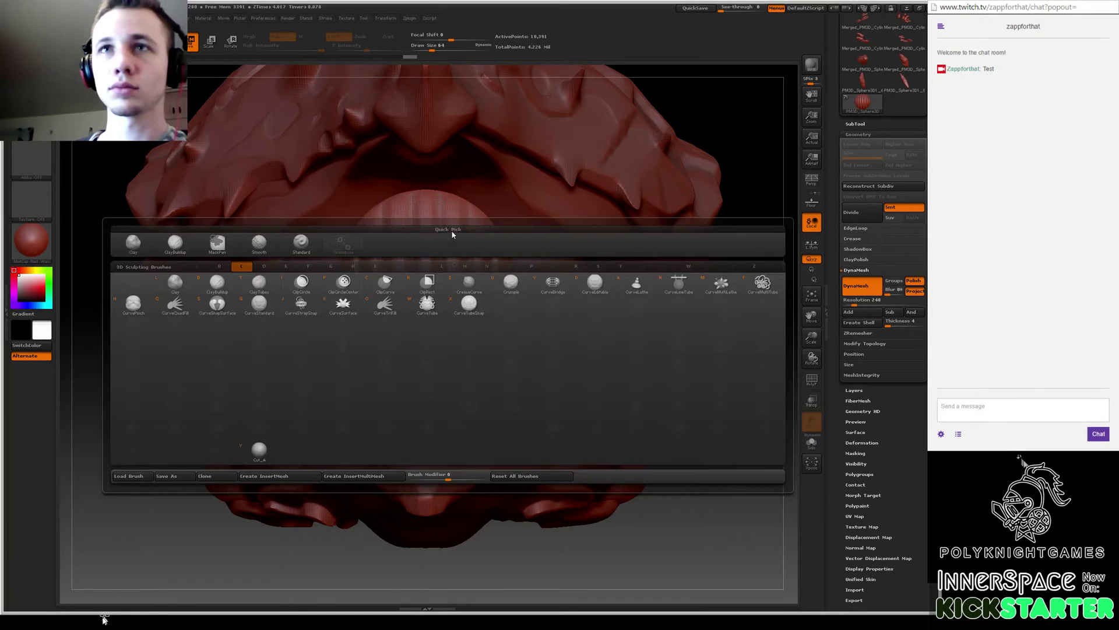
key(d)
key(s)
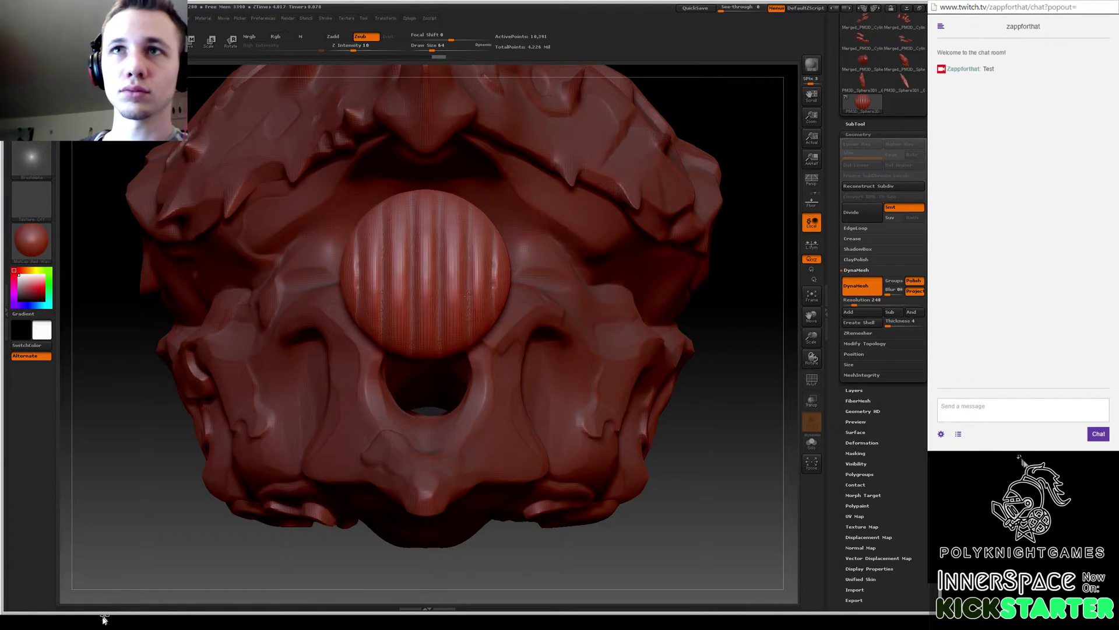
key(space)
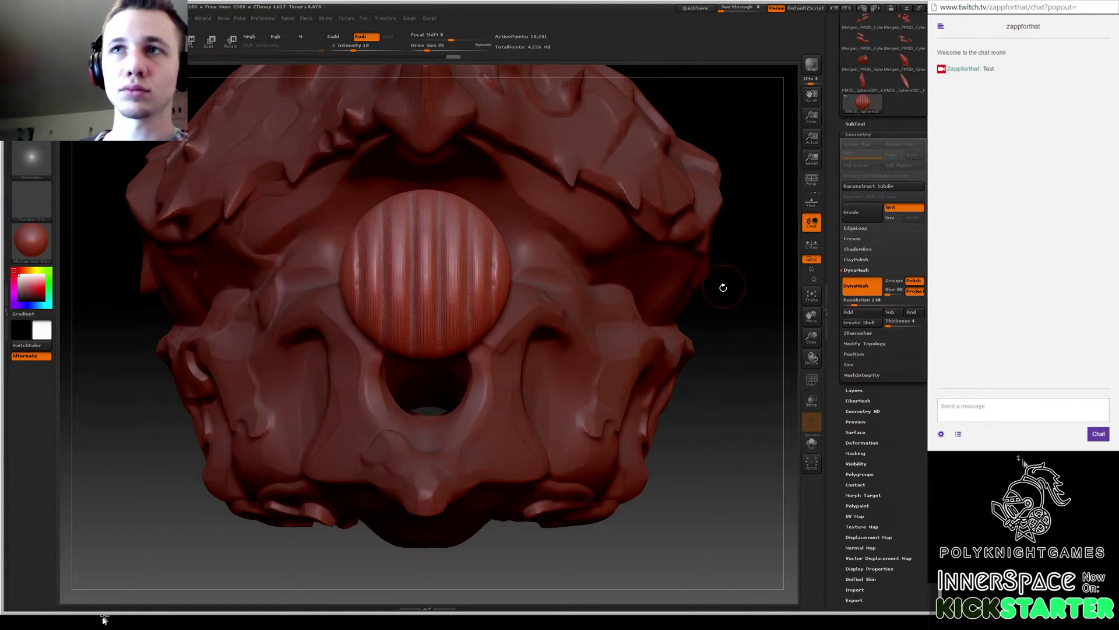
drag(723, 287, 492, 236)
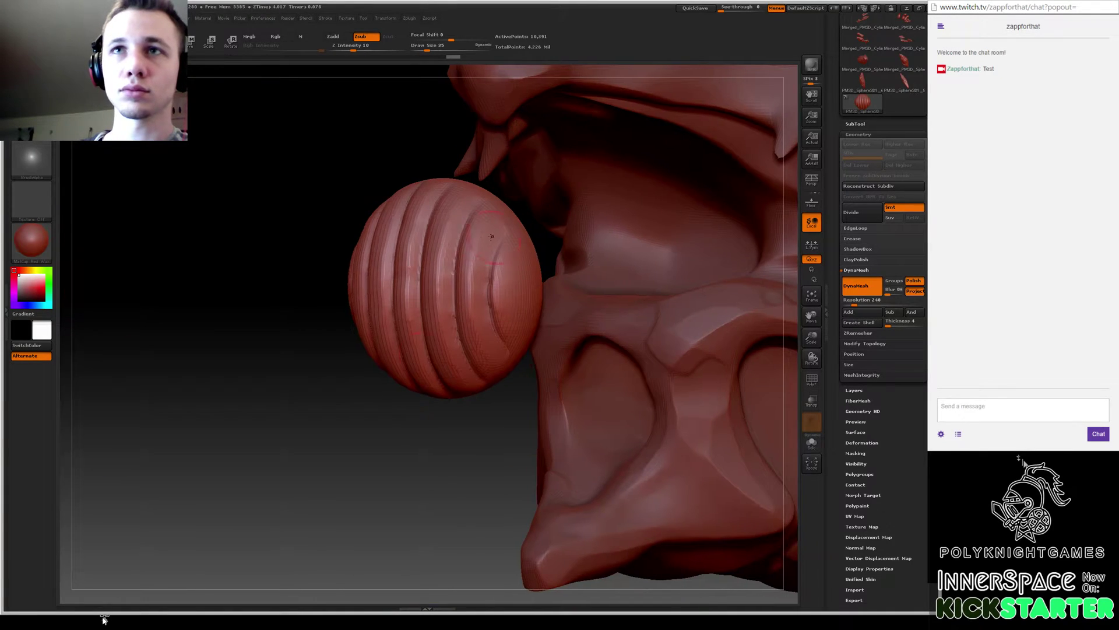
drag(411, 456, 492, 247)
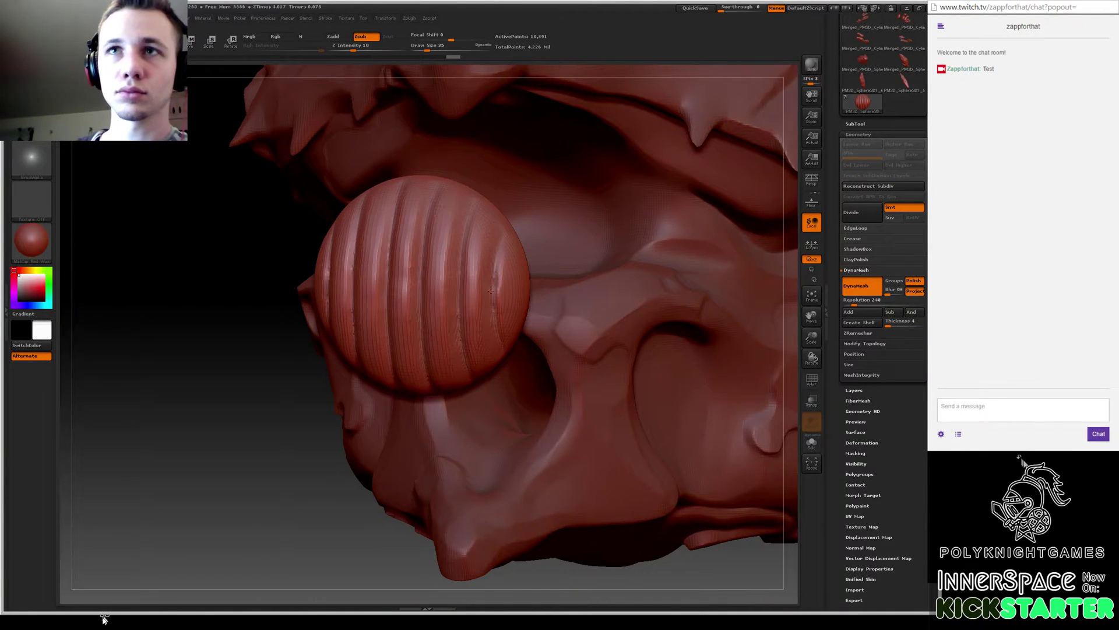
drag(488, 277, 459, 248)
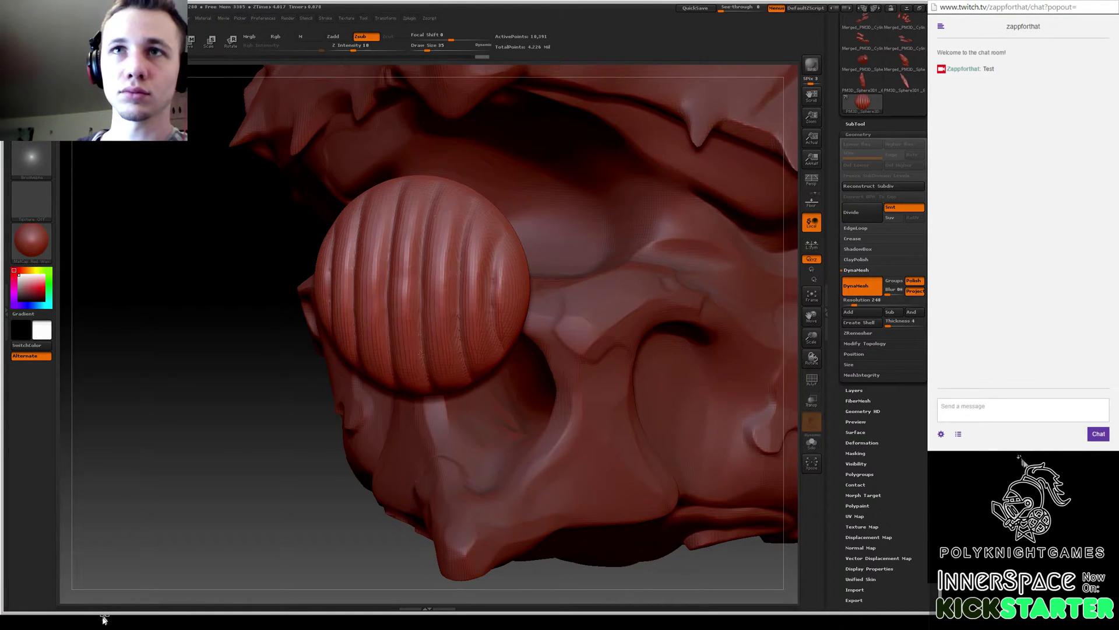
Orbit around the ribbed sphere and spiky skull, then frame the whole sculpt front-on.
drag(281, 429, 438, 311)
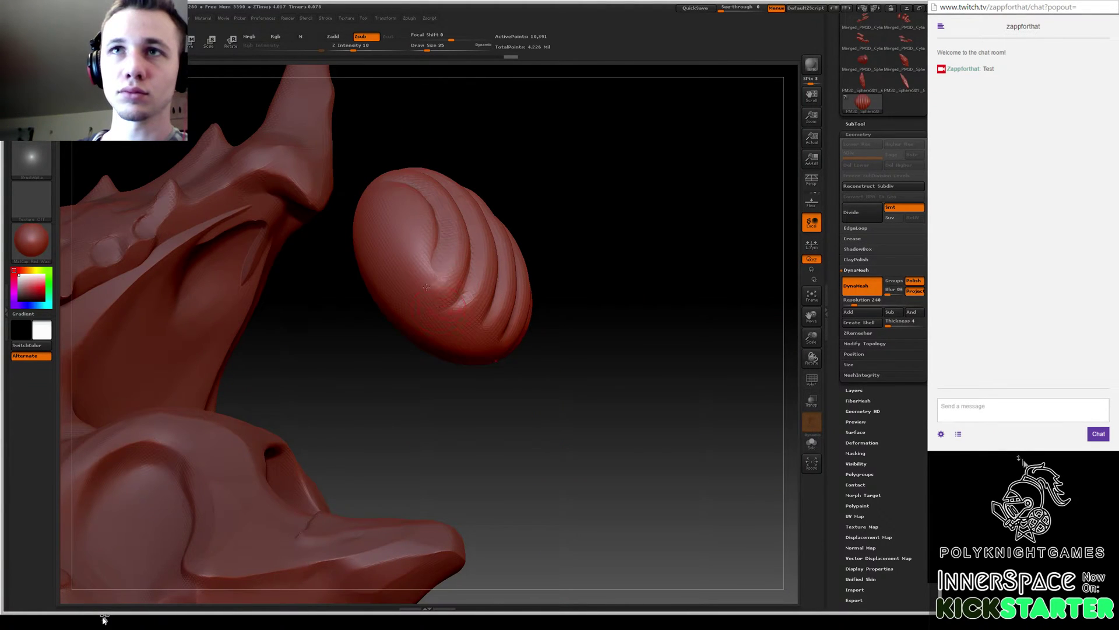
drag(568, 244, 528, 315)
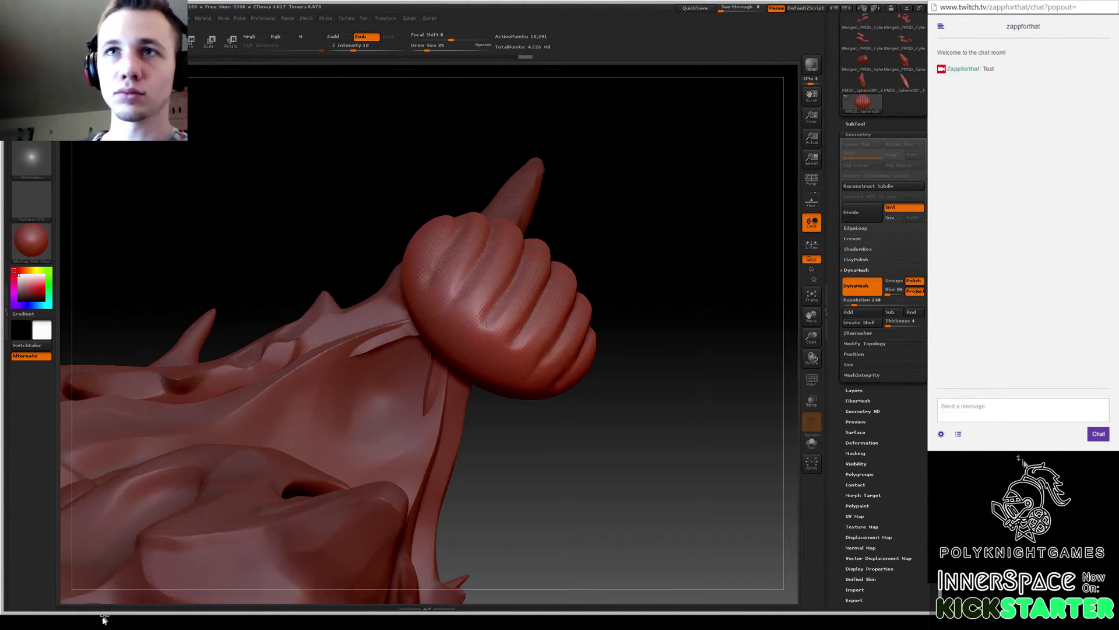
drag(590, 205, 503, 313)
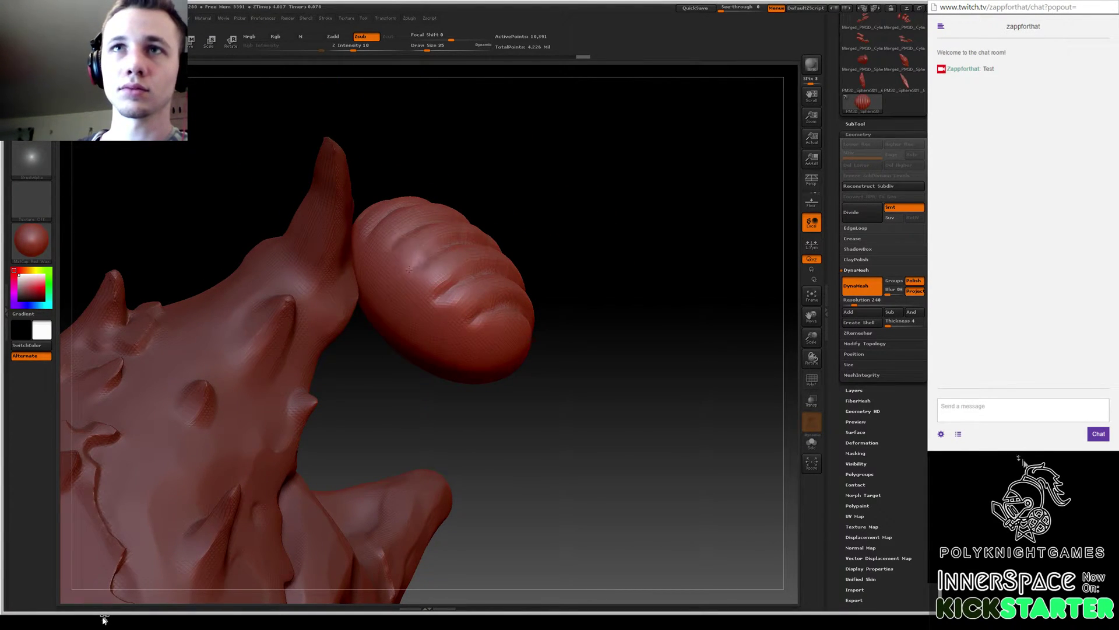
drag(655, 311, 698, 229)
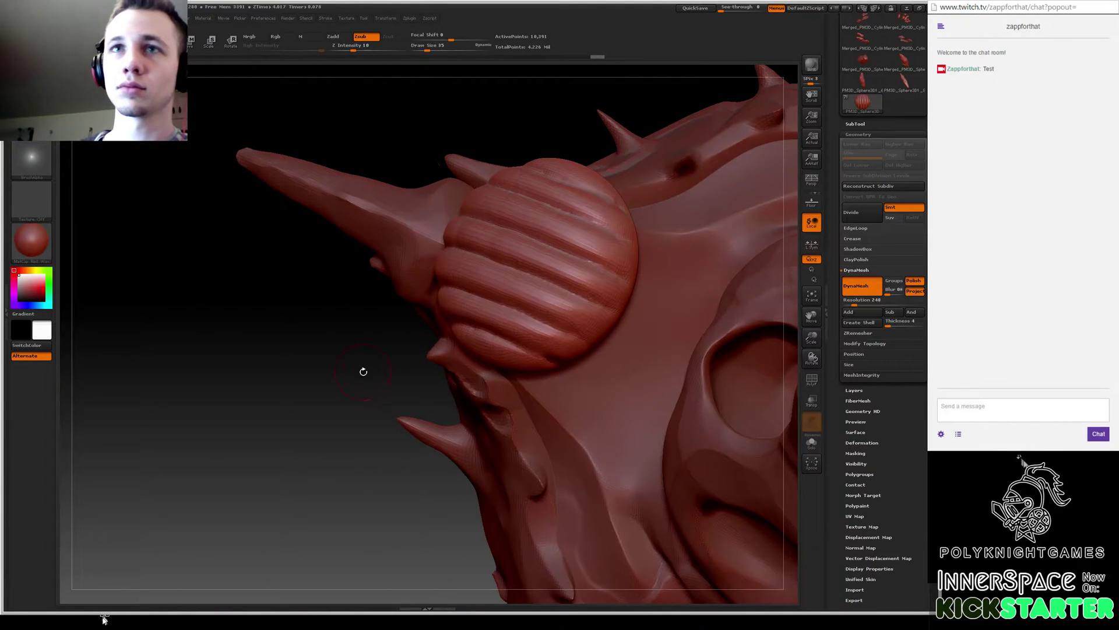
key(f)
drag(312, 280, 707, 184)
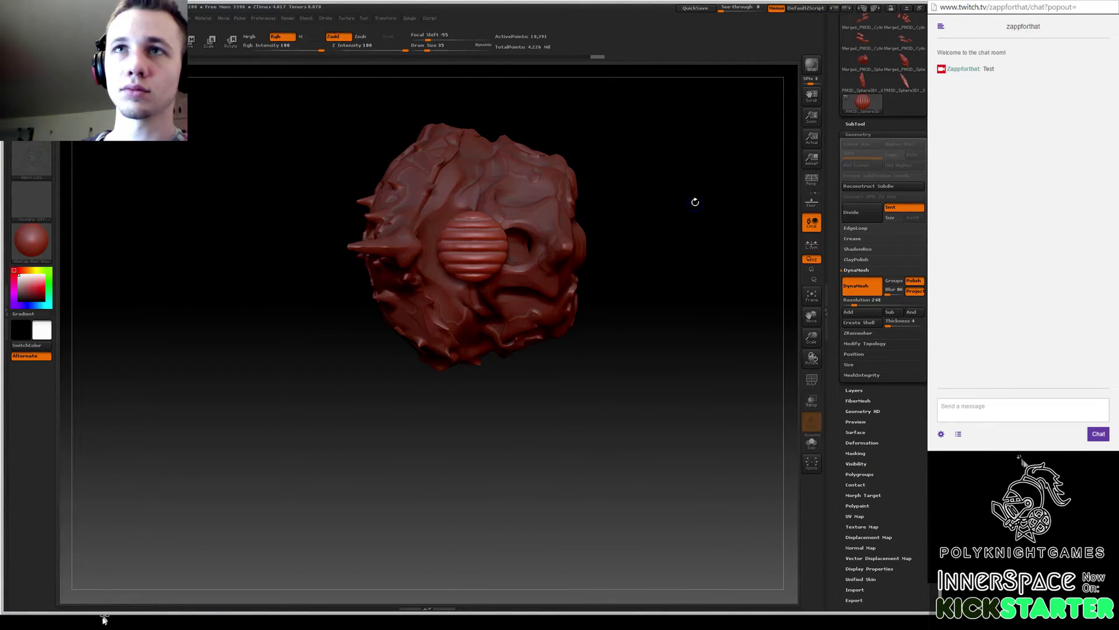
mouse_move(691, 259)
mouse_down()
mouse_move(664, 266)
mouse_move(668, 380)
mouse_up()
Sculpt a Standard-brush stroke down the grooves, then undo a trial remesh.
key(b)
key(s)
key(t)
drag(483, 299, 488, 417)
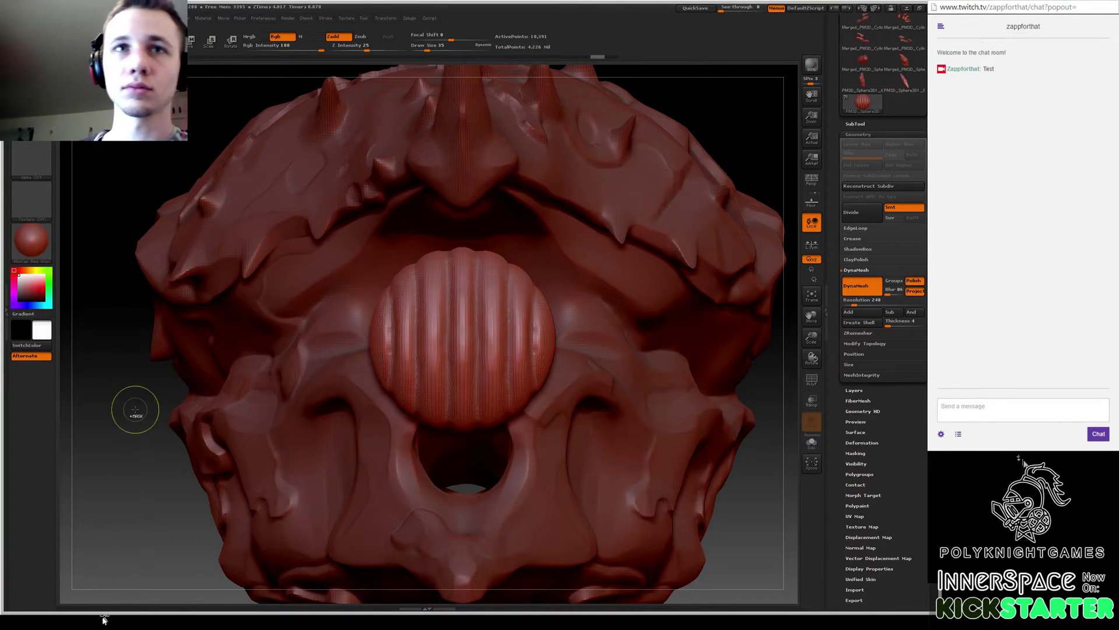
ctrl+drag(134, 409, 146, 444)
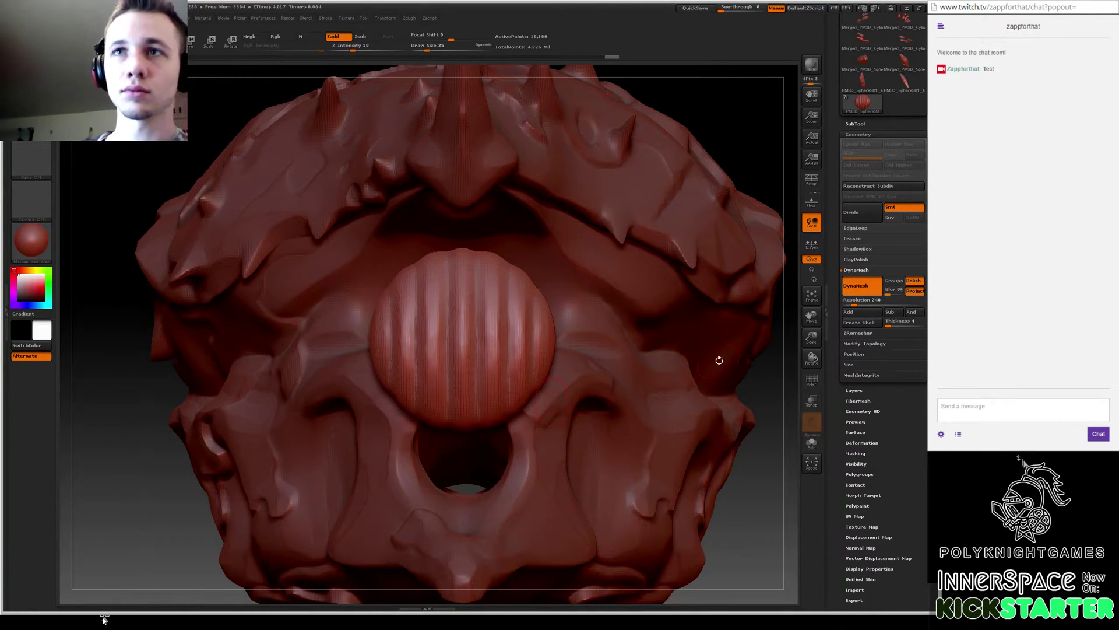
key(ctrl+z)
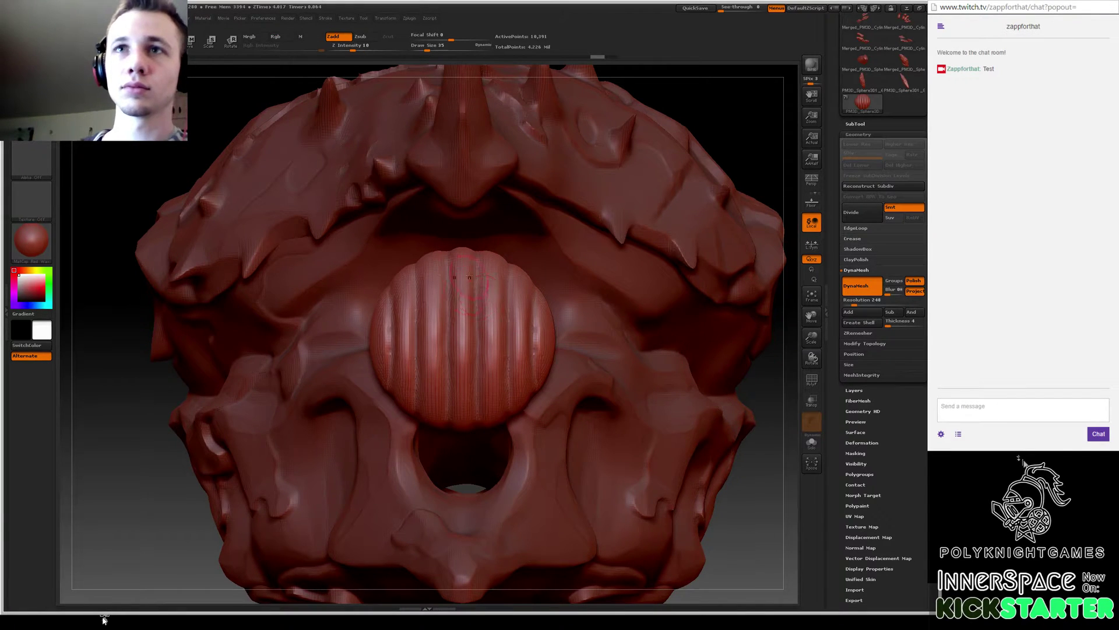
Try a Move transpose stretch on the sphere and step back through history to the round shape.
key(w)
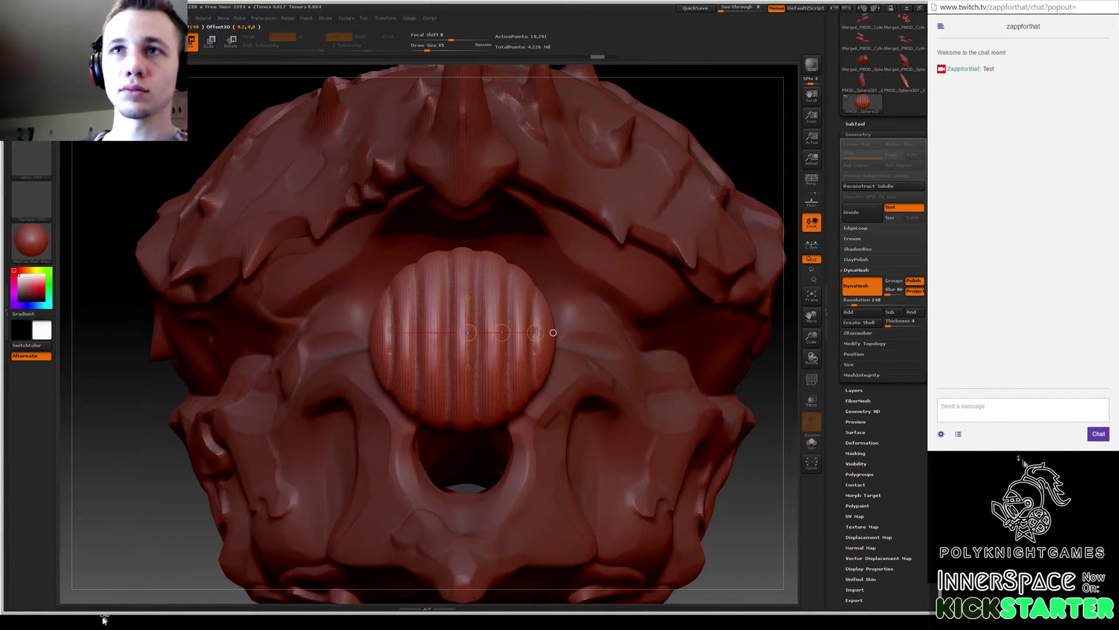
mouse_move(516, 332)
mouse_down()
mouse_move(538, 331)
mouse_move(512, 341)
mouse_up()
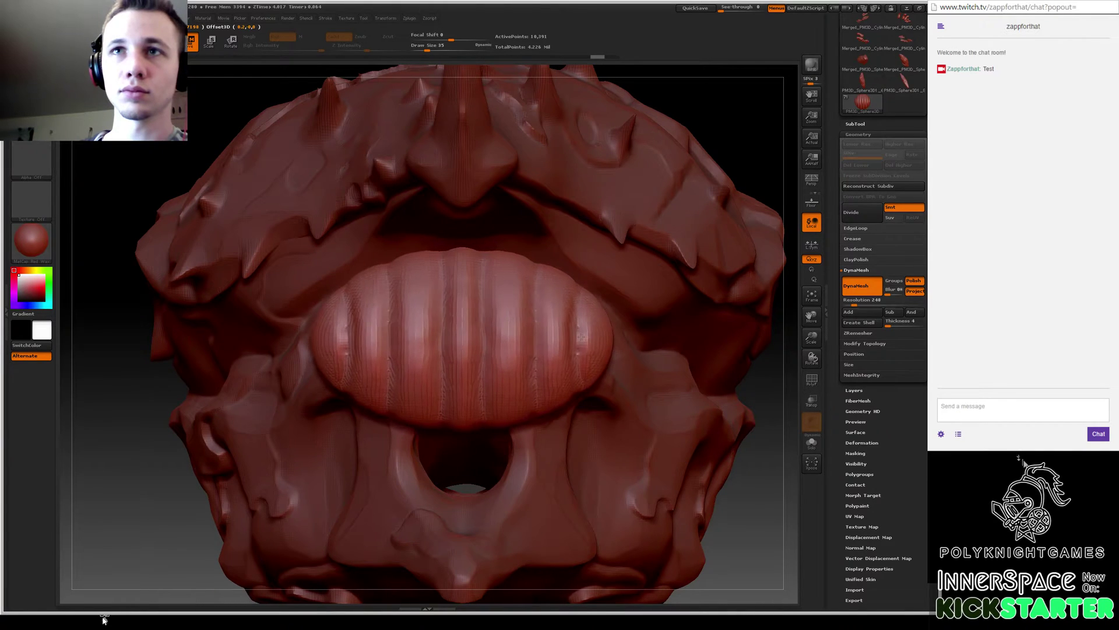
key(ctrl+z)
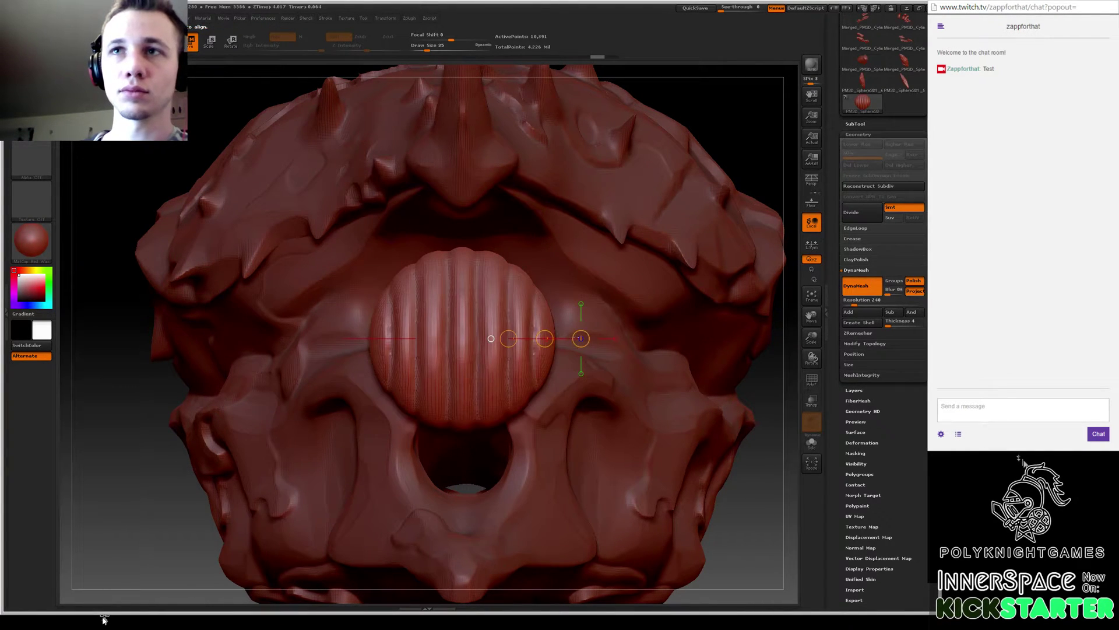
key(ctrl+shift+z)
key(ctrl+z)
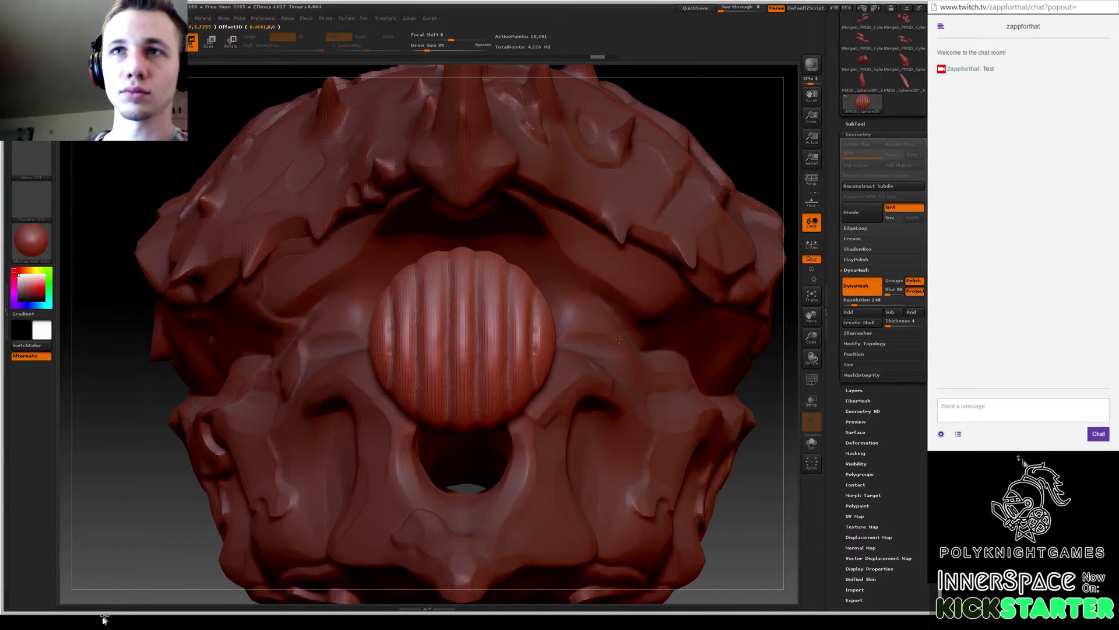
key(ctrl+z)
key(ctrl+shift+z)
key(ctrl+z)
key(ctrl+shift+z)
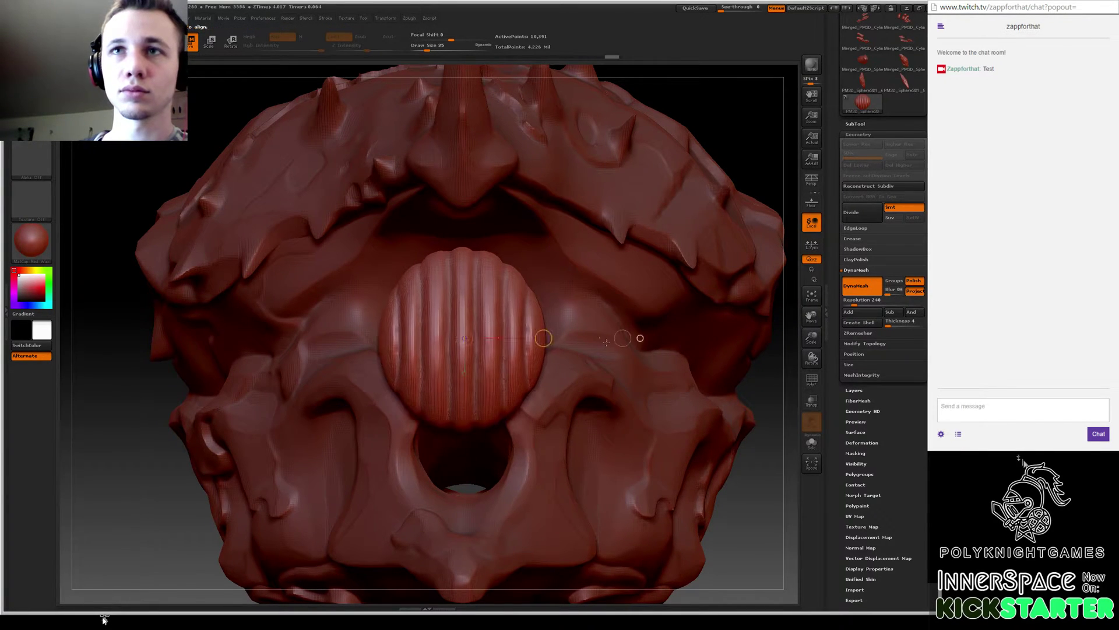
key(ctrl+shift+z)
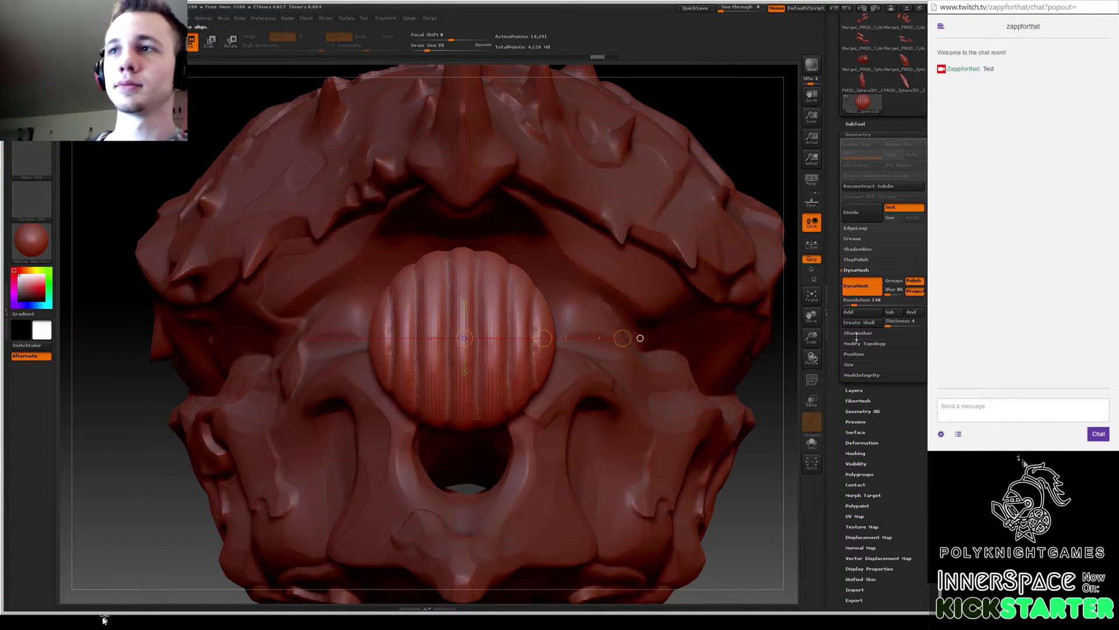
Set DynaMesh resolution to 304 and remesh the ribbed sphere.
click(869, 299)
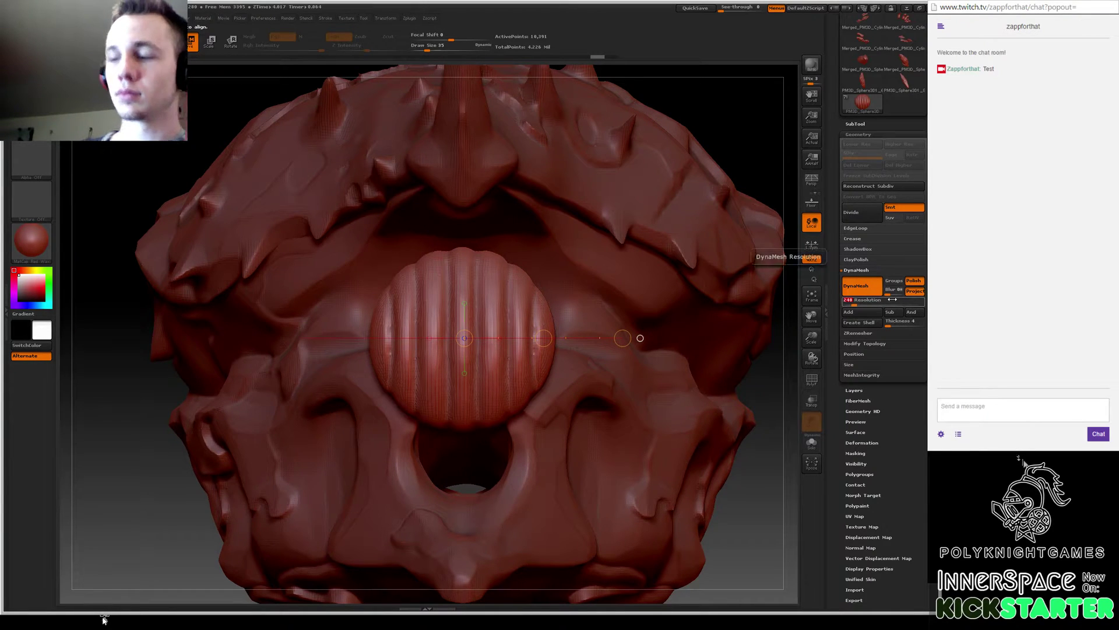
text(304)
key(Return)
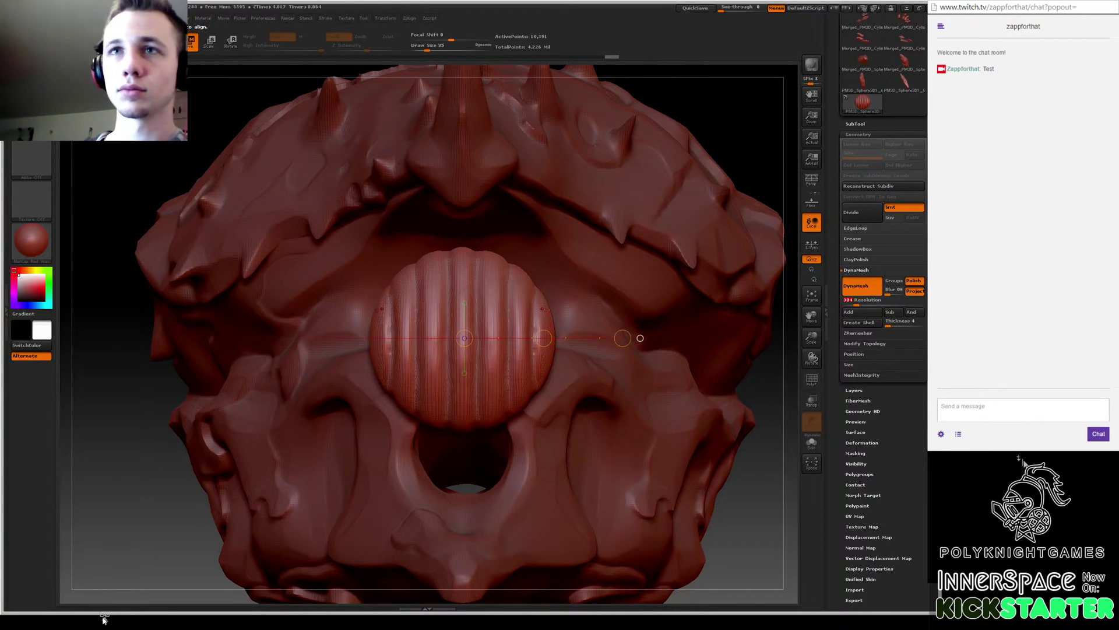
ctrl+drag(764, 391, 764, 397)
key(q)
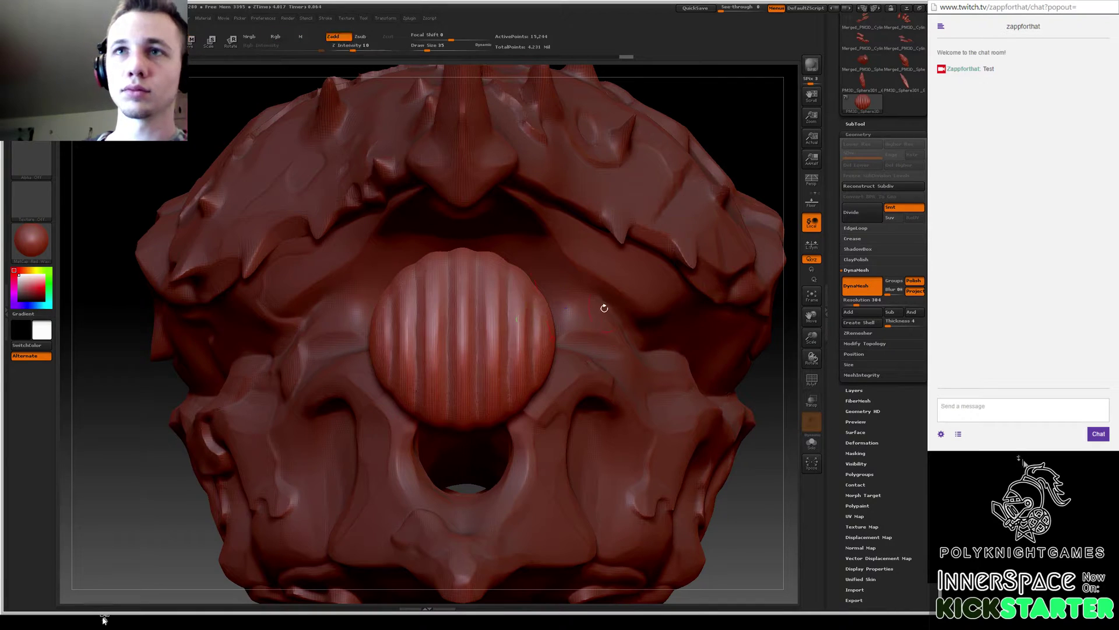
Choose a groove-carving brush and carve four mirrored vertical grooves down the mouth sphere.
ctrl+right_drag(756, 380, 641, 349)
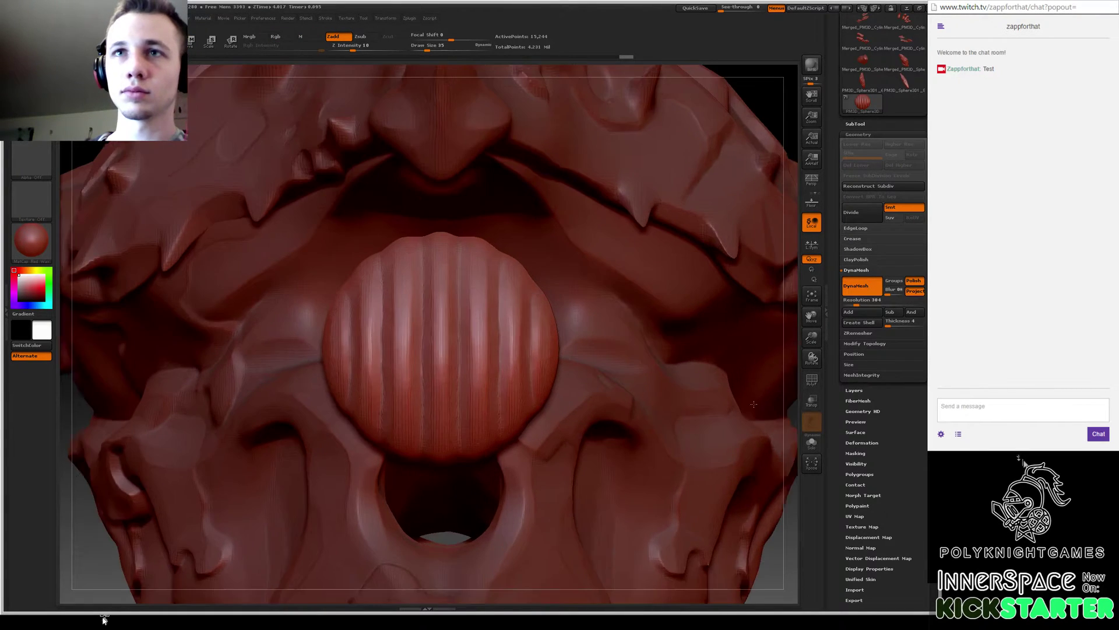
key(b)
key(s)
key(t)
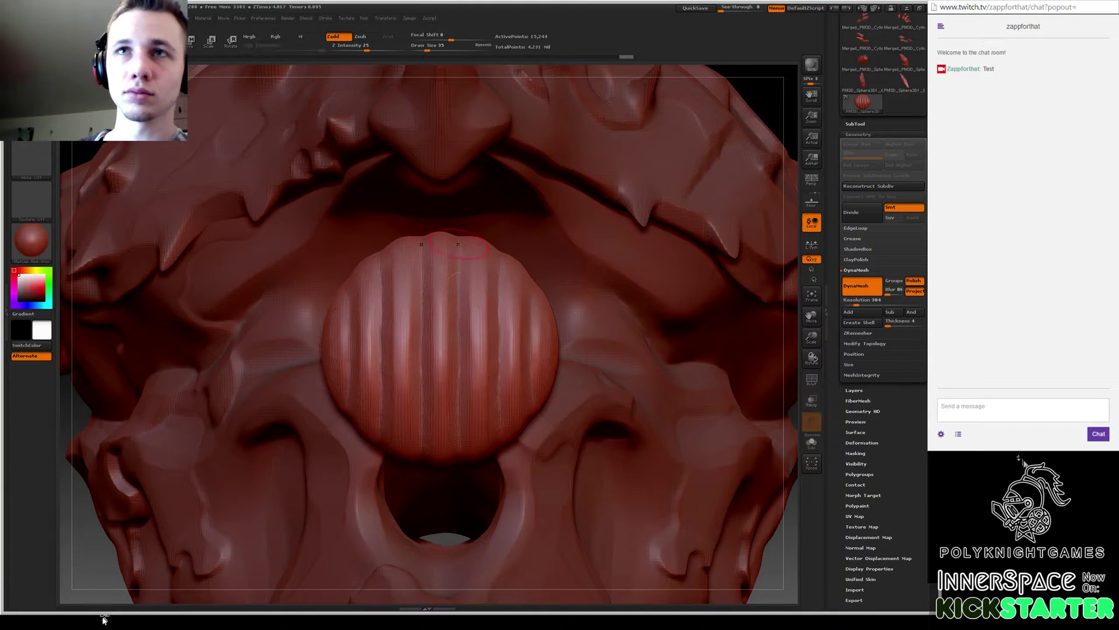
drag(460, 284, 460, 429)
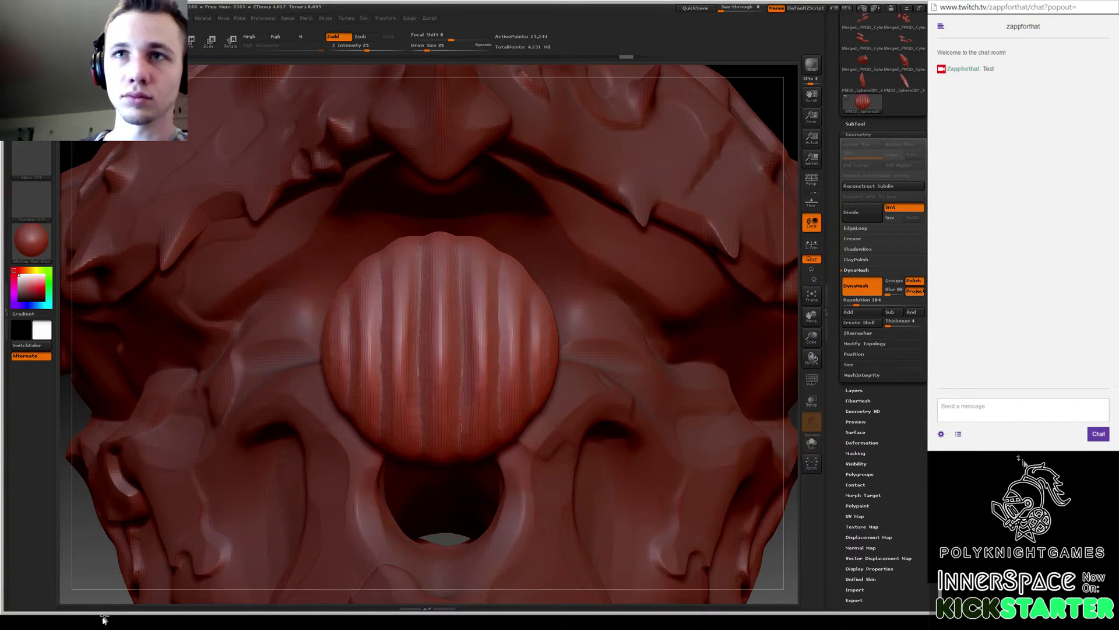
drag(440, 243, 441, 465)
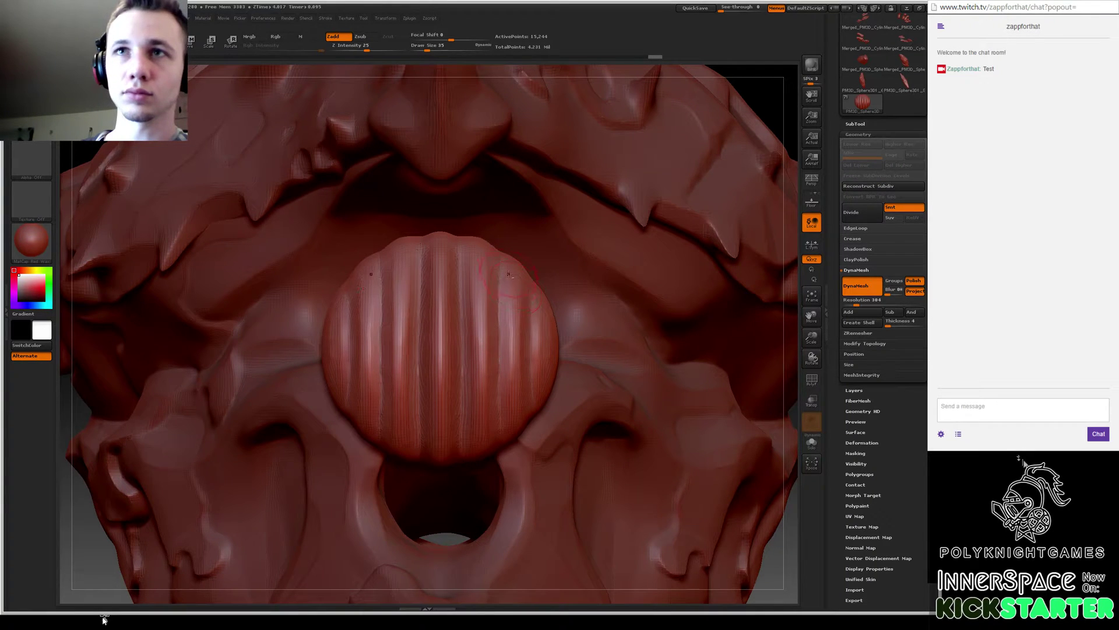
drag(500, 282, 491, 434)
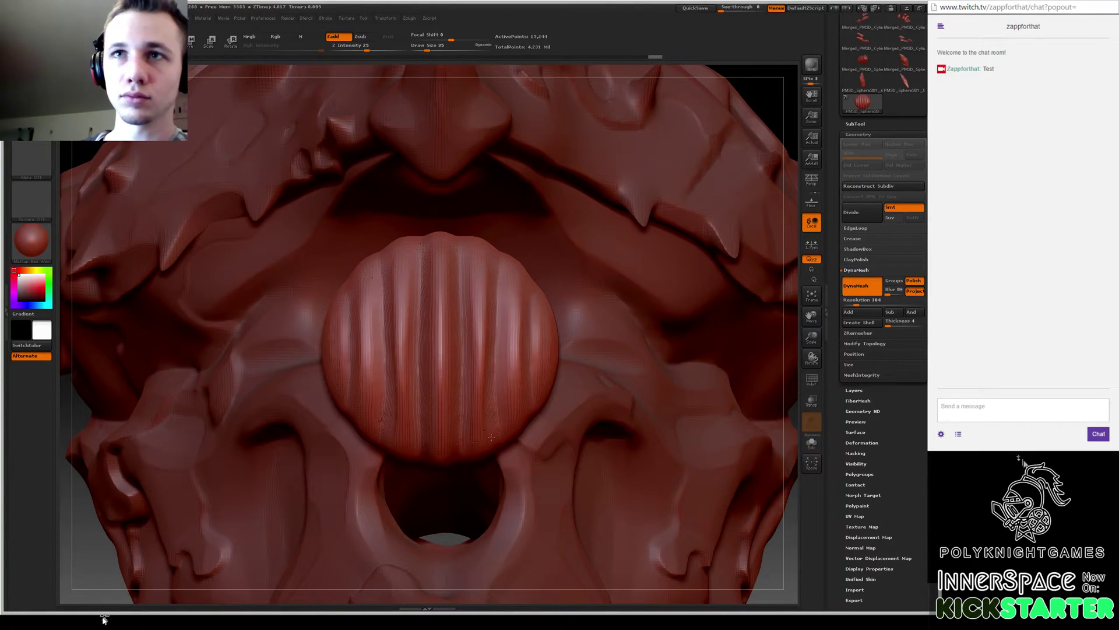
drag(481, 261, 478, 451)
Carve three more vertical grooves along the sphere's side, then face it front-on.
right_drag(677, 306, 518, 331)
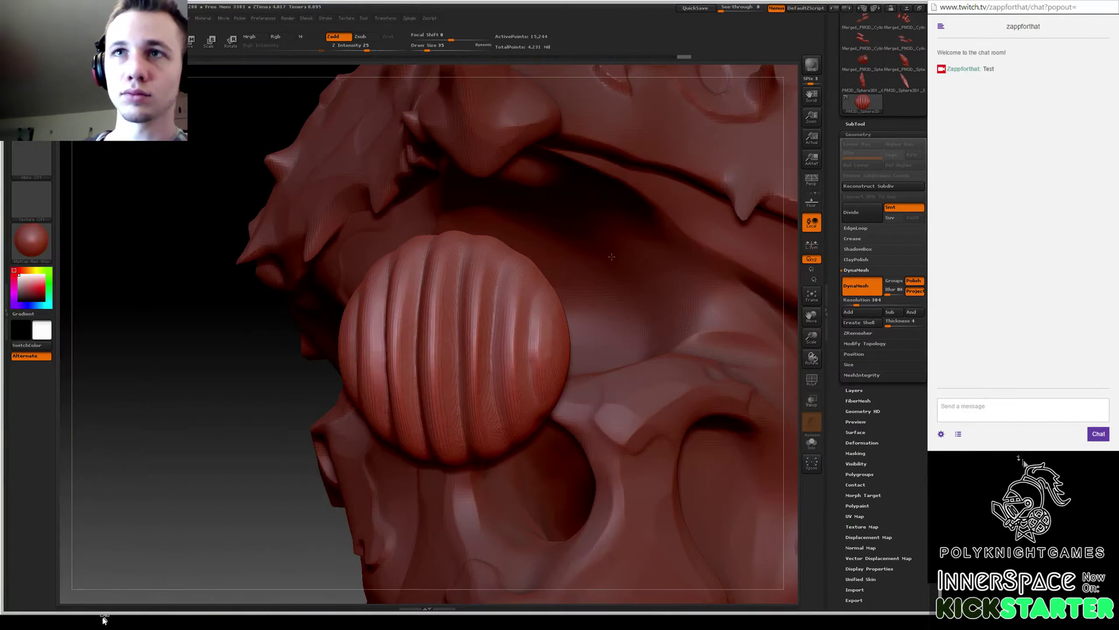
mouse_move(534, 293)
mouse_down()
mouse_move(512, 373)
mouse_move(537, 416)
mouse_up()
mouse_move(519, 274)
mouse_down()
mouse_move(505, 367)
mouse_move(535, 423)
mouse_up()
mouse_move(493, 267)
mouse_down()
mouse_move(492, 401)
mouse_move(502, 446)
mouse_move(513, 440)
mouse_up()
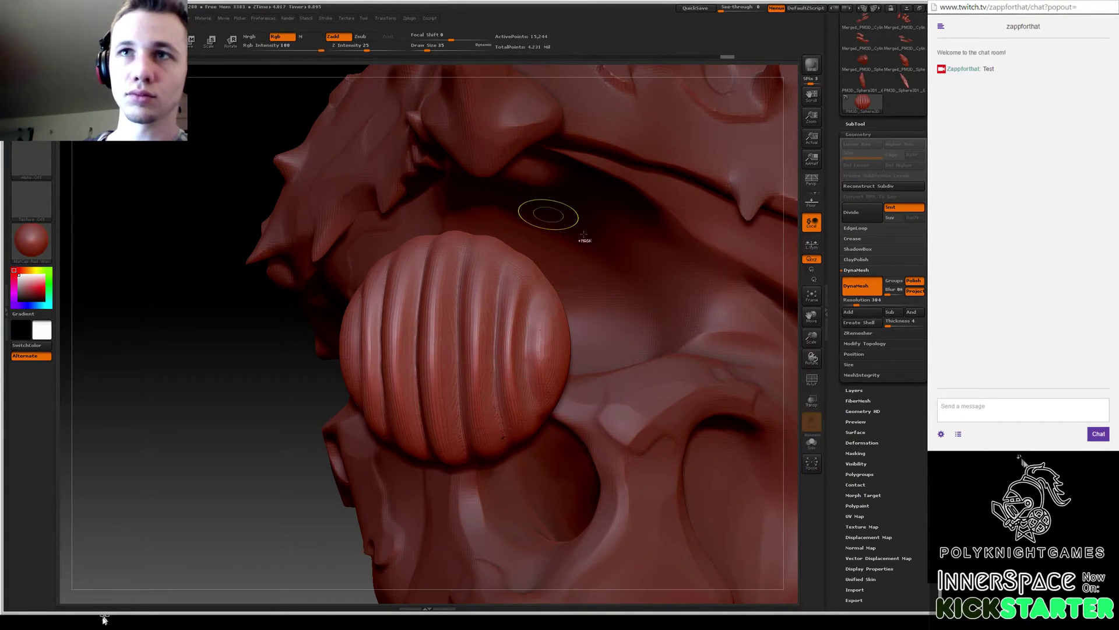
drag(548, 214, 505, 303)
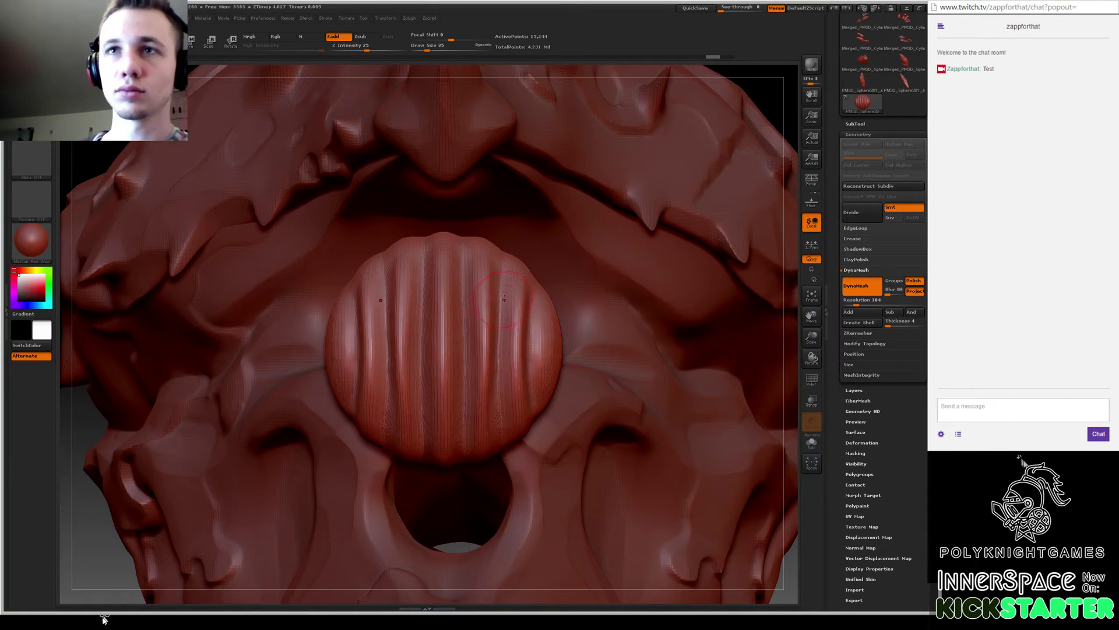
Switch brushes with a larger Draw Size and resculpt the sphere's grooves.
key(b)
key(c)
key(b)
key(bracketright)
key(bracketright)
key(bracketright)
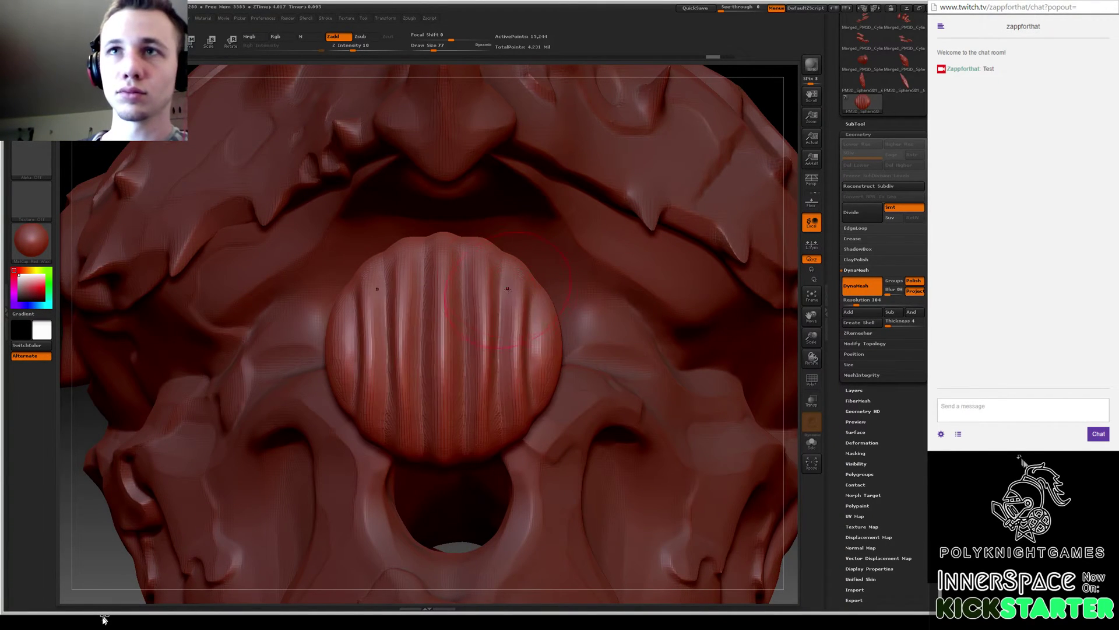
mouse_move(489, 274)
mouse_down()
mouse_move(565, 338)
mouse_move(499, 295)
mouse_up()
mouse_move(624, 169)
mouse_down()
mouse_move(541, 162)
mouse_move(539, 280)
mouse_up()
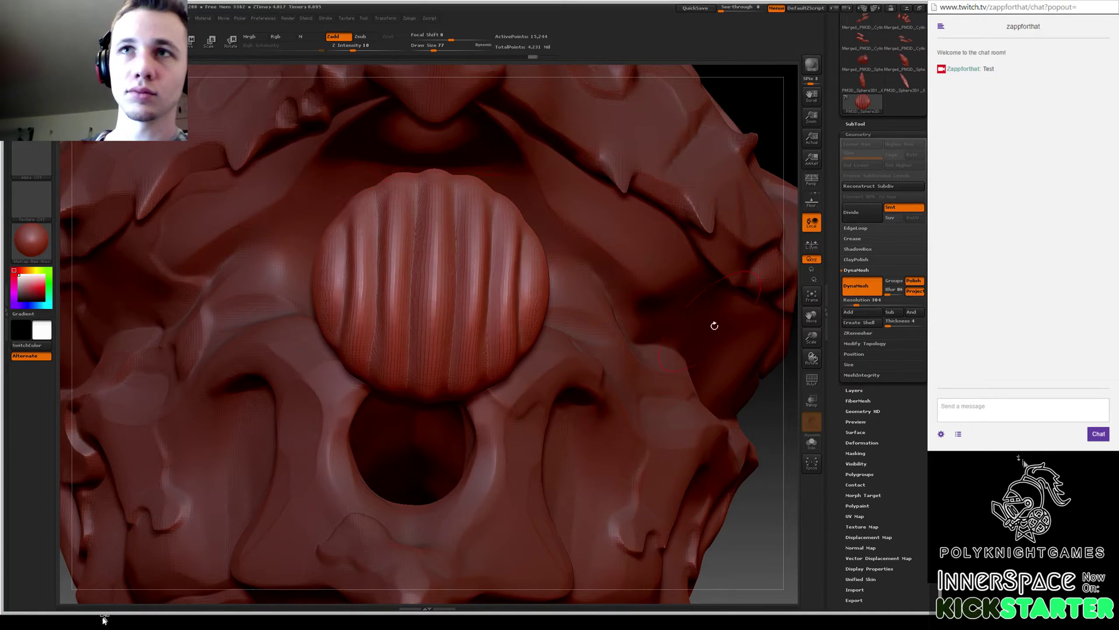
drag(764, 403, 460, 245)
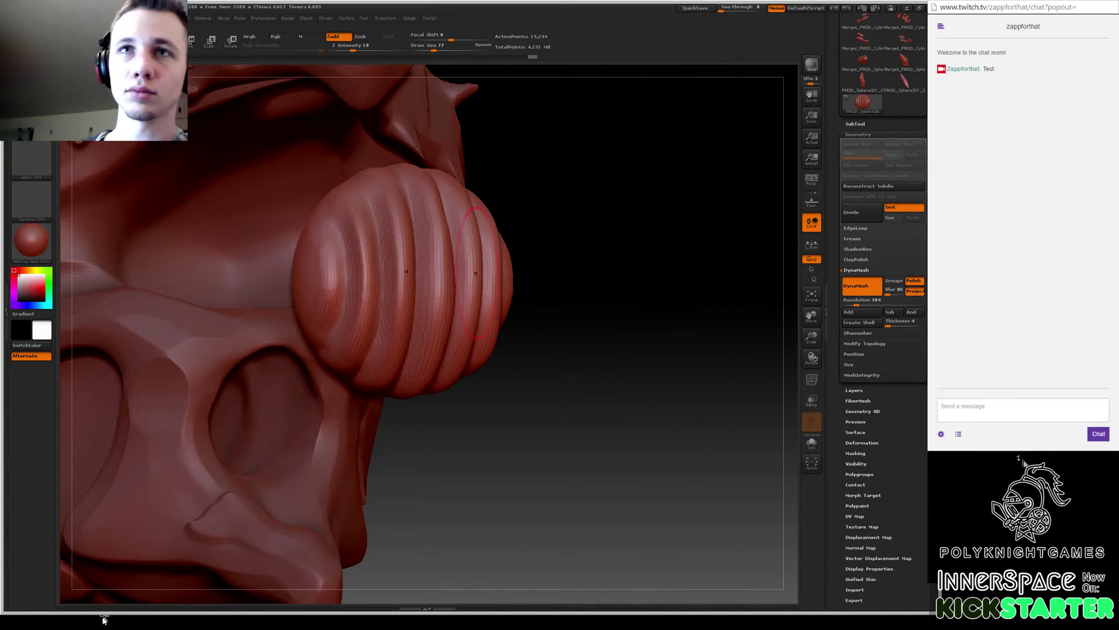
Select a subtractive Zsub alpha brush and shrink its size.
key(b)
key(d)
key(s)
key(space)
drag(501, 272, 471, 273)
drag(622, 299, 438, 220)
key(space)
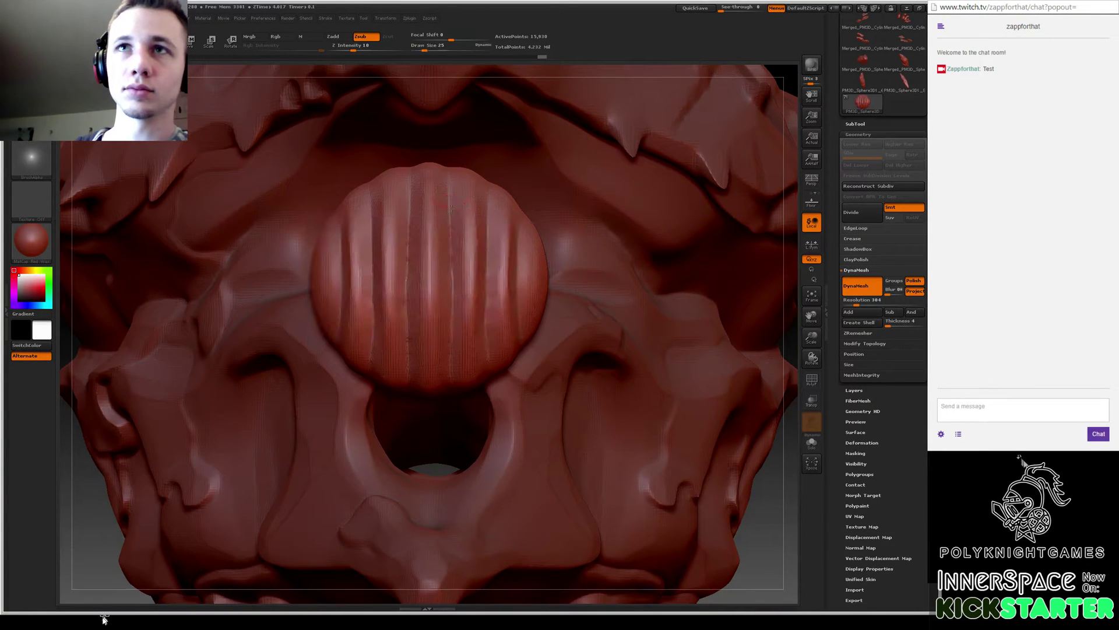
Raise Z Intensity to 21 and deepen the mirrored grooves down the sphere.
key(space)
drag(452, 337, 463, 338)
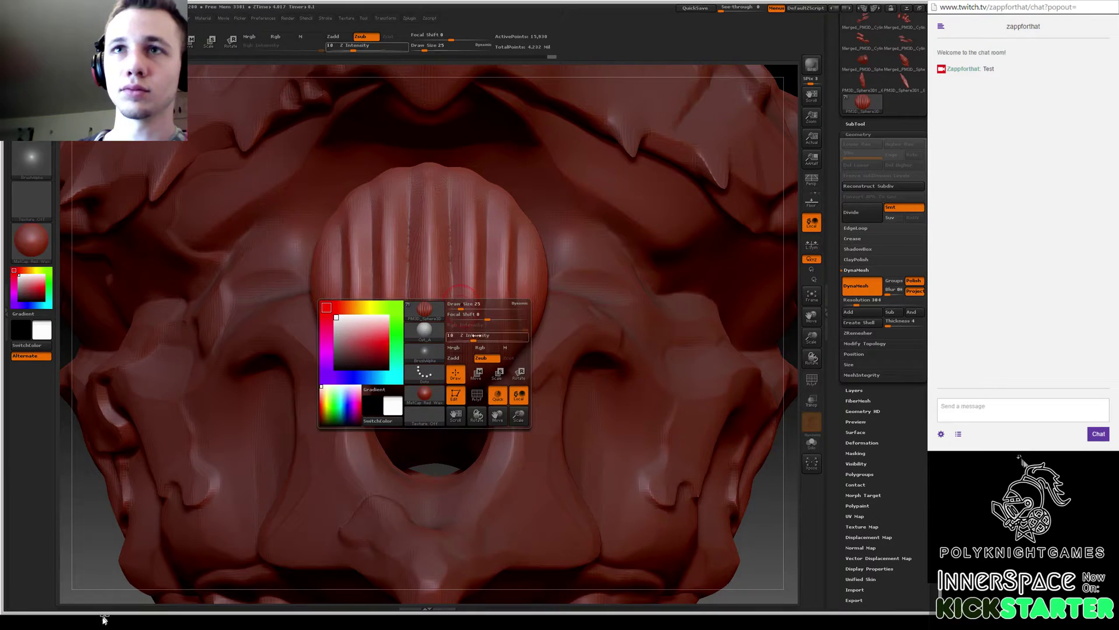
drag(451, 194, 451, 194)
drag(450, 291, 449, 330)
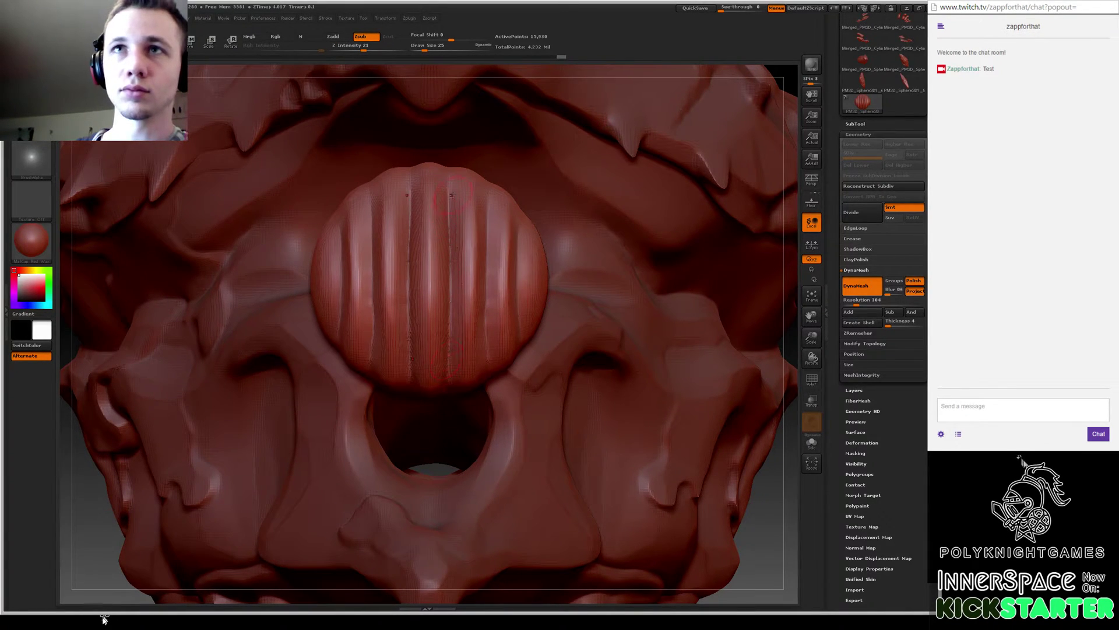
mouse_move(431, 218)
mouse_down()
mouse_move(432, 239)
mouse_move(448, 206)
mouse_up()
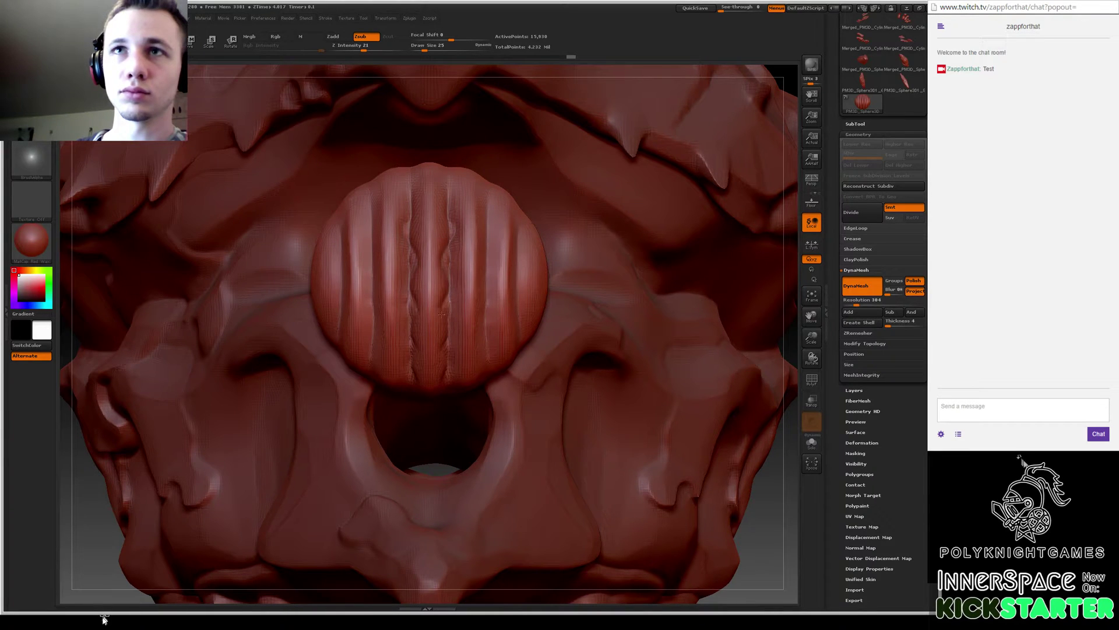
Inspect the wavy grooves and eye socket from several angles, adding one small stroke.
mouse_move(474, 407)
mouse_down()
mouse_move(473, 365)
mouse_move(447, 304)
mouse_up()
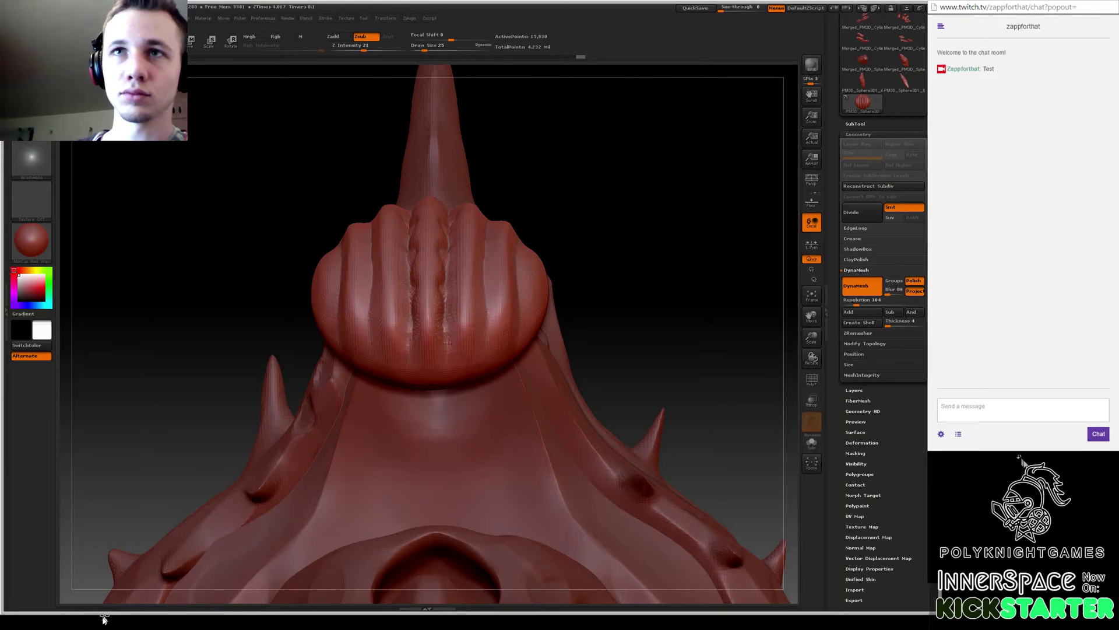
mouse_move(479, 261)
mouse_down()
mouse_move(577, 234)
mouse_move(467, 205)
mouse_up()
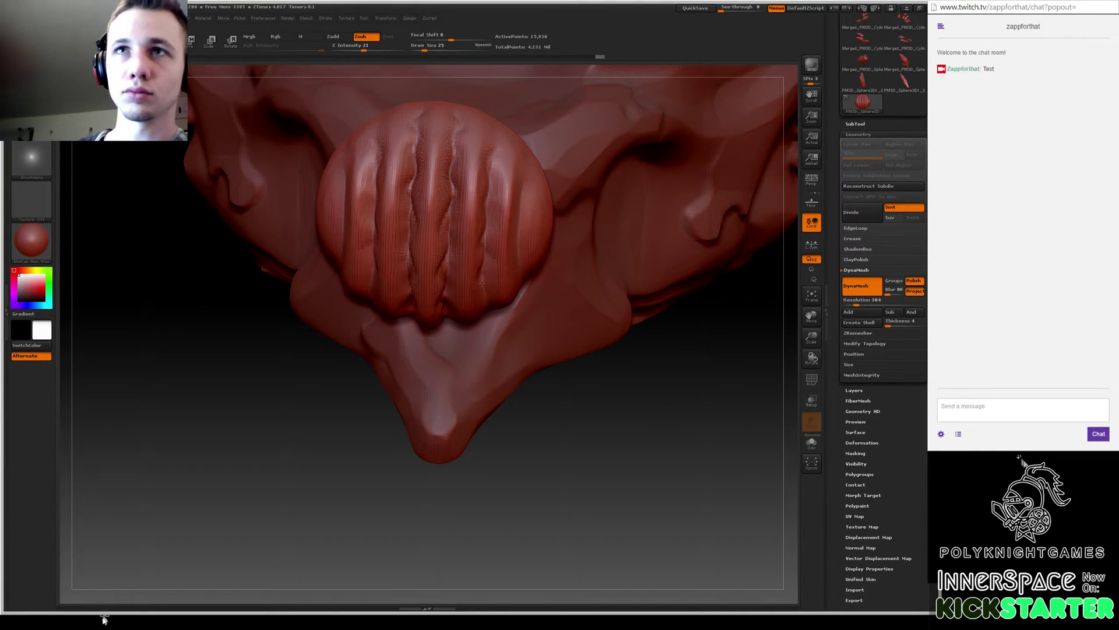
drag(629, 416, 582, 288)
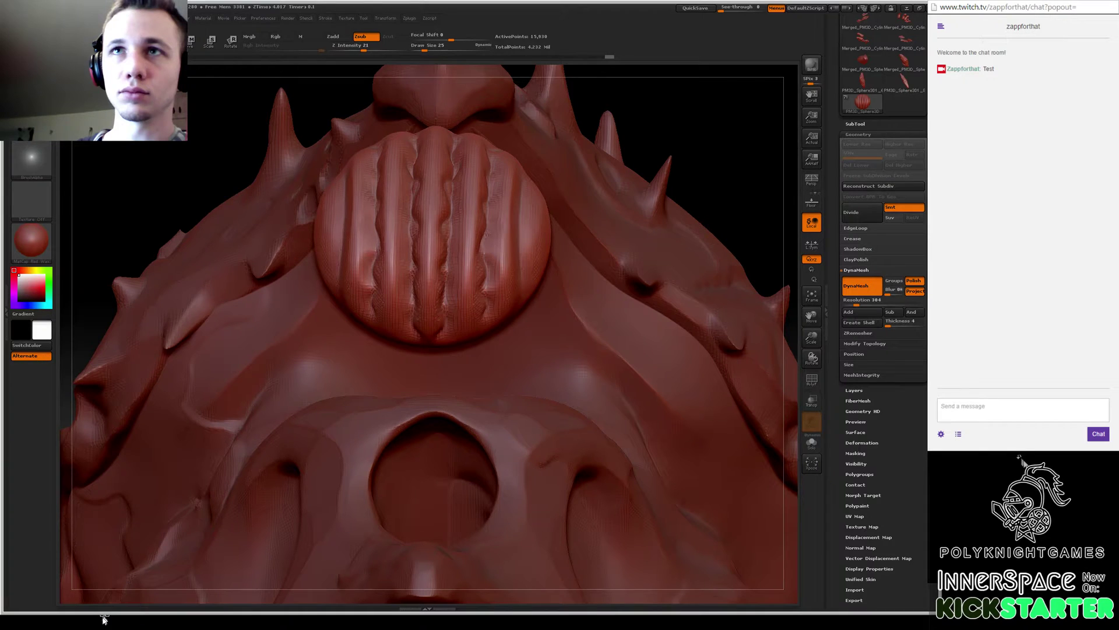
drag(666, 124, 489, 217)
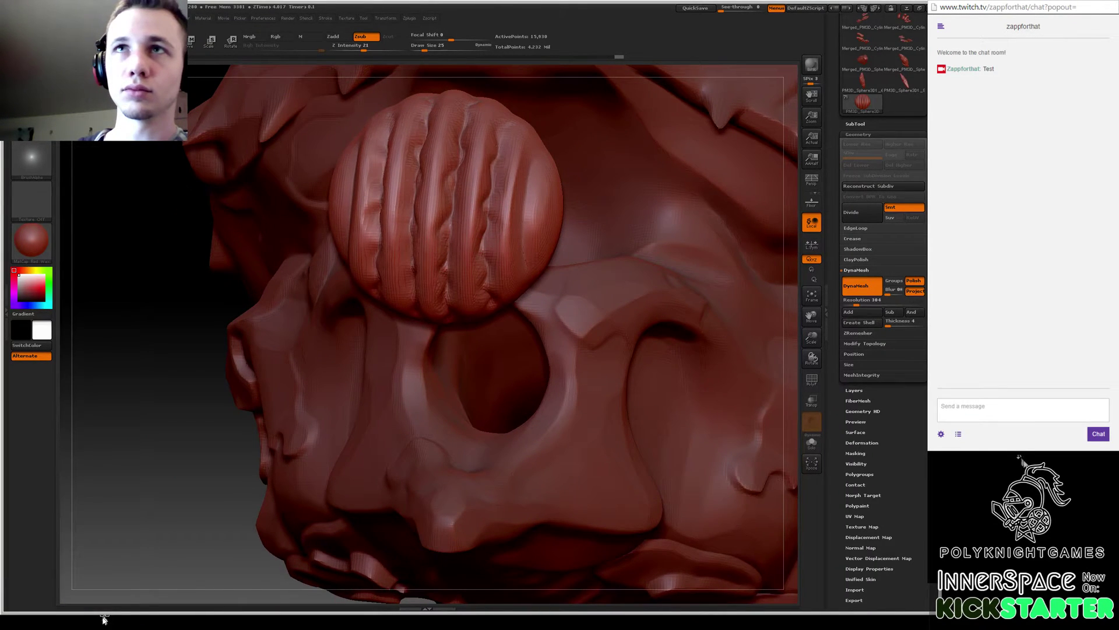
mouse_move(542, 118)
mouse_down()
mouse_move(573, 119)
mouse_move(534, 162)
mouse_up()
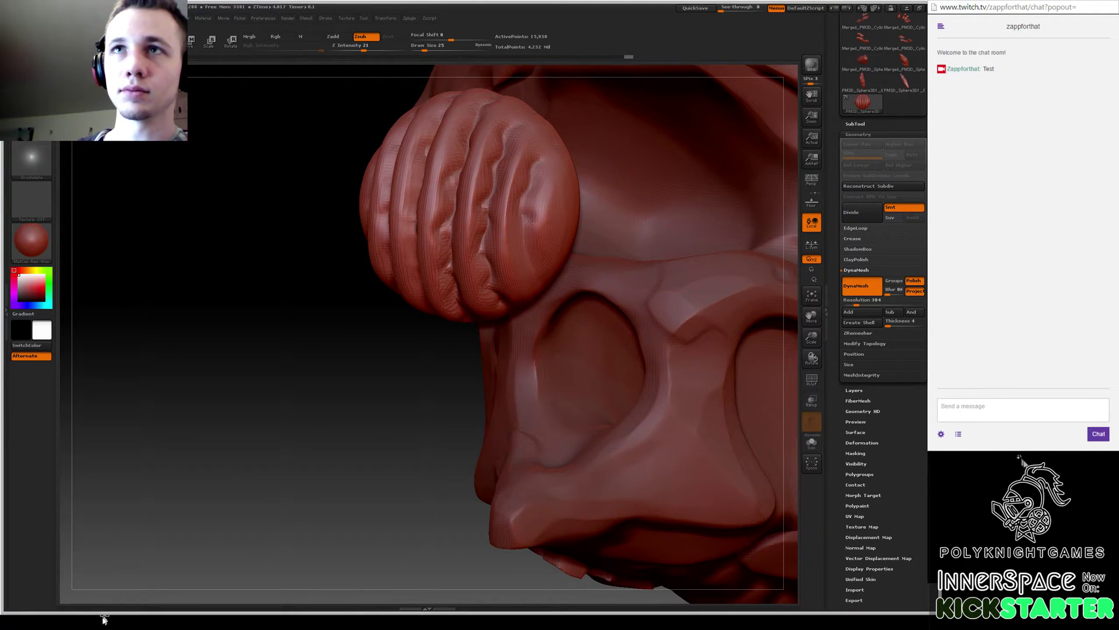
mouse_move(600, 288)
mouse_down()
mouse_move(525, 243)
mouse_move(541, 273)
mouse_up()
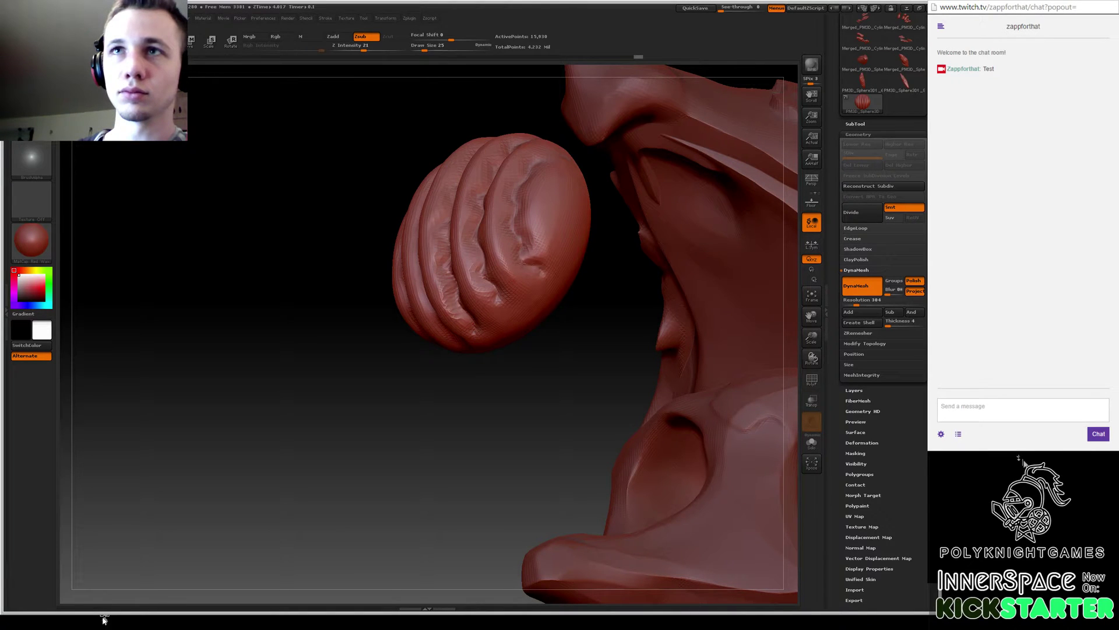
drag(601, 219, 516, 215)
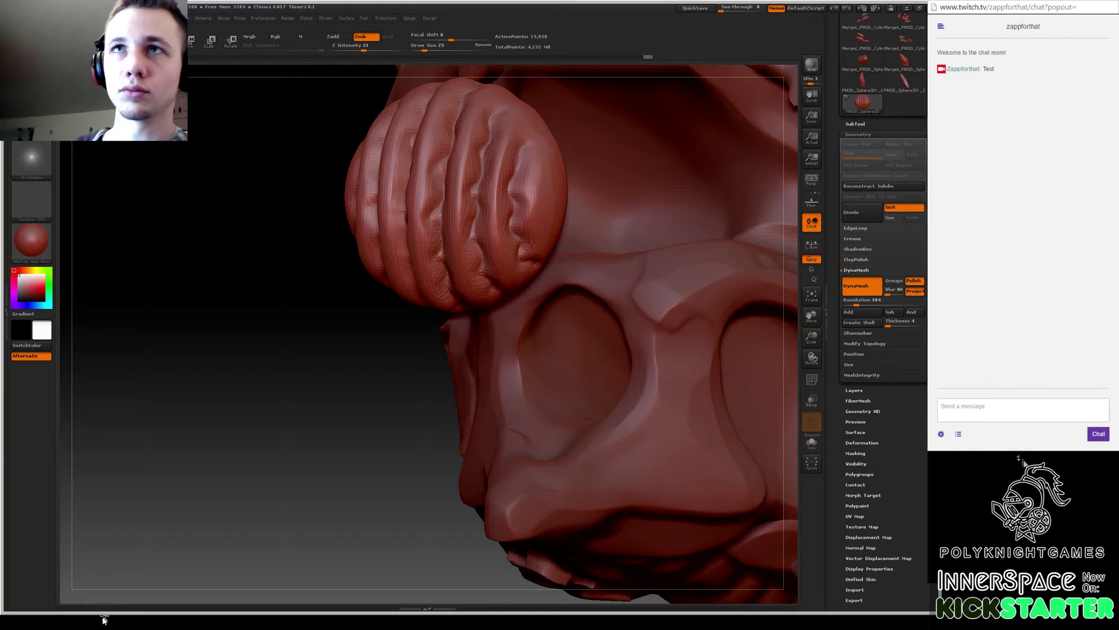
drag(515, 158, 527, 149)
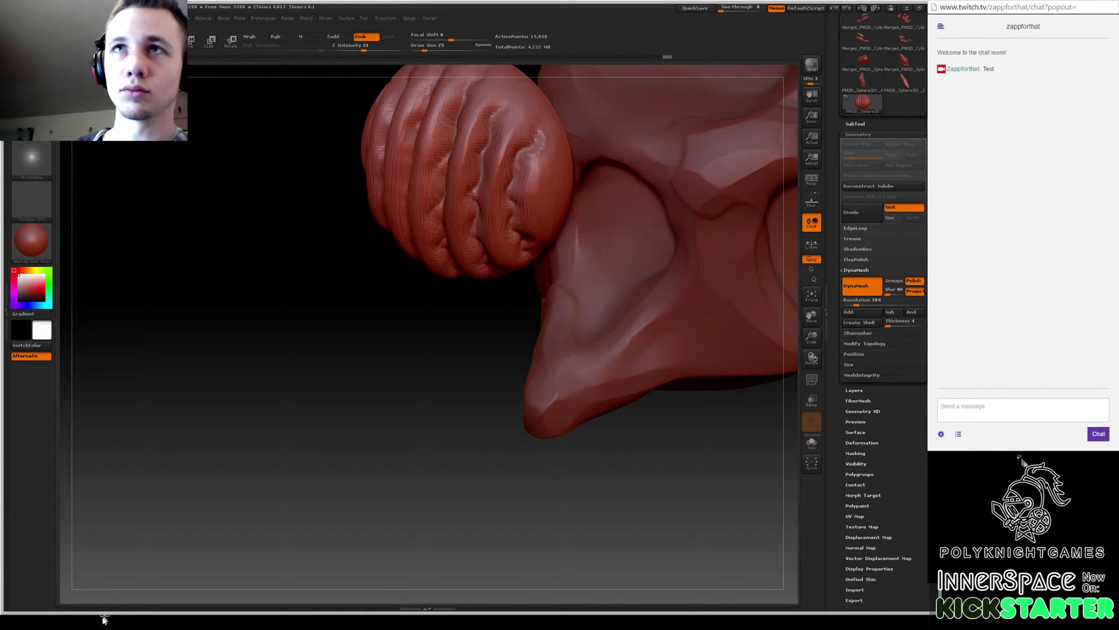
drag(452, 349, 516, 217)
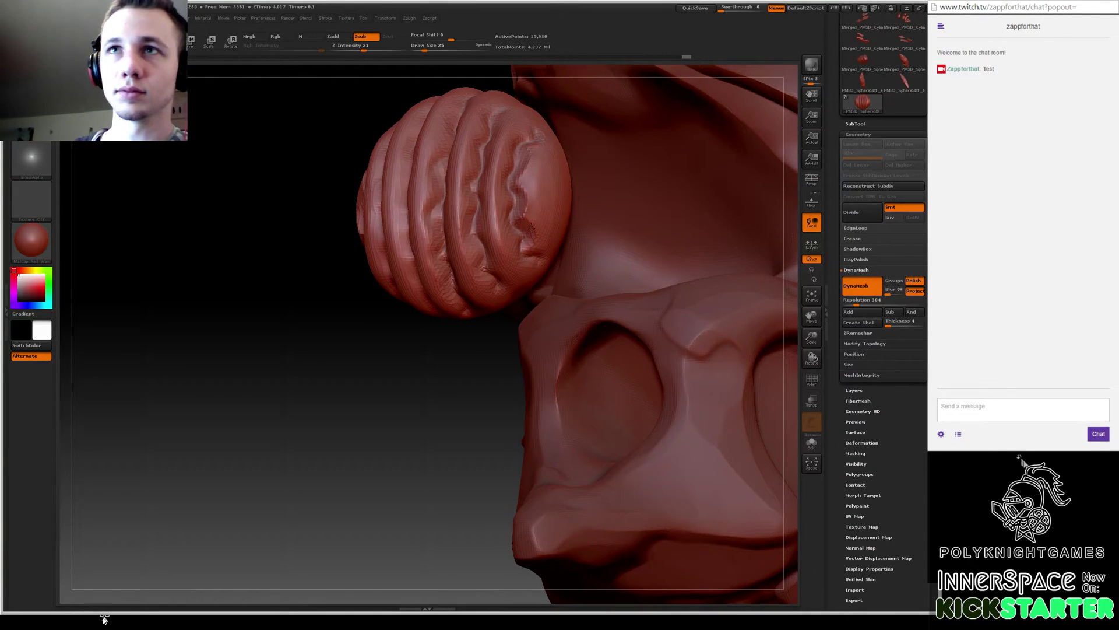
drag(526, 250, 504, 203)
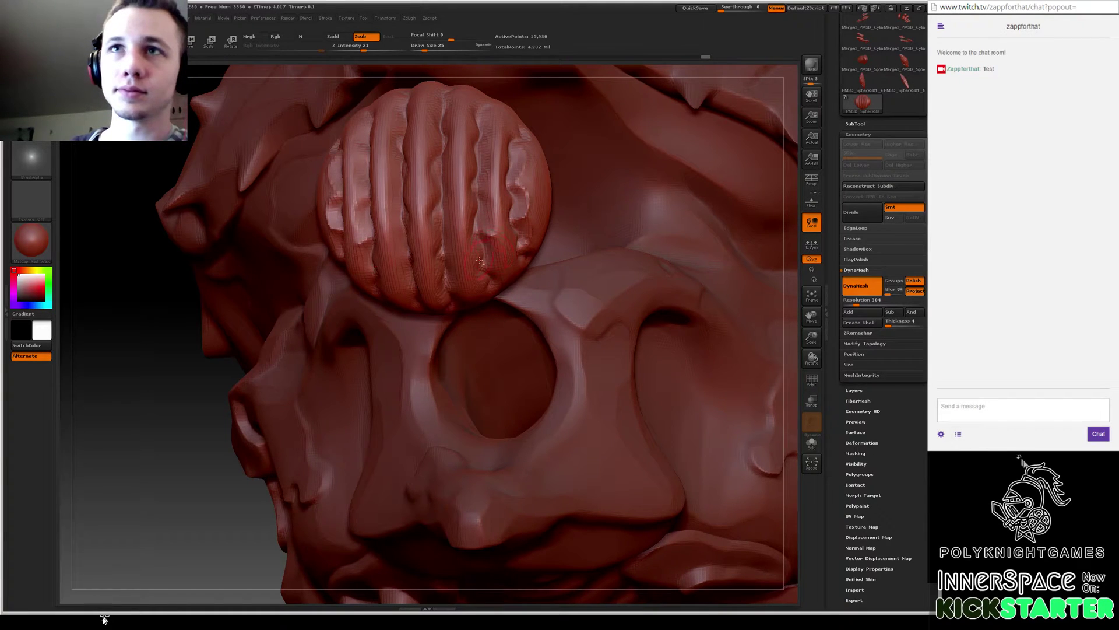
mouse_move(476, 258)
mouse_down()
mouse_move(476, 207)
mouse_move(499, 199)
mouse_up()
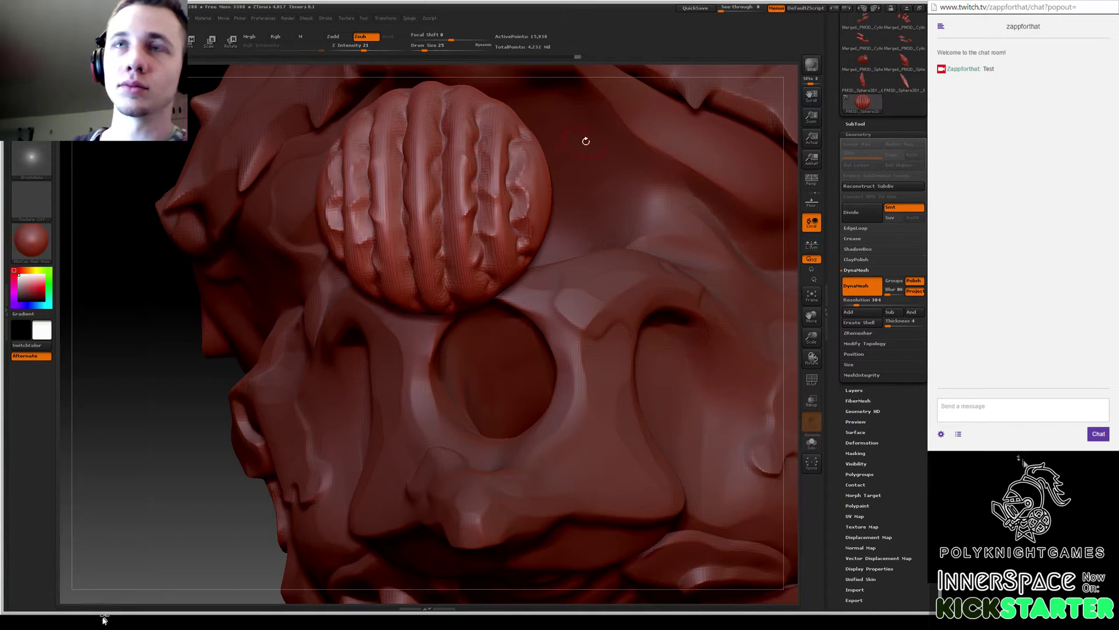
Carve one more mirrored stroke, then DynaMesh the sphere to about 14,782 points.
right_drag(585, 138, 507, 131)
drag(487, 116, 478, 94)
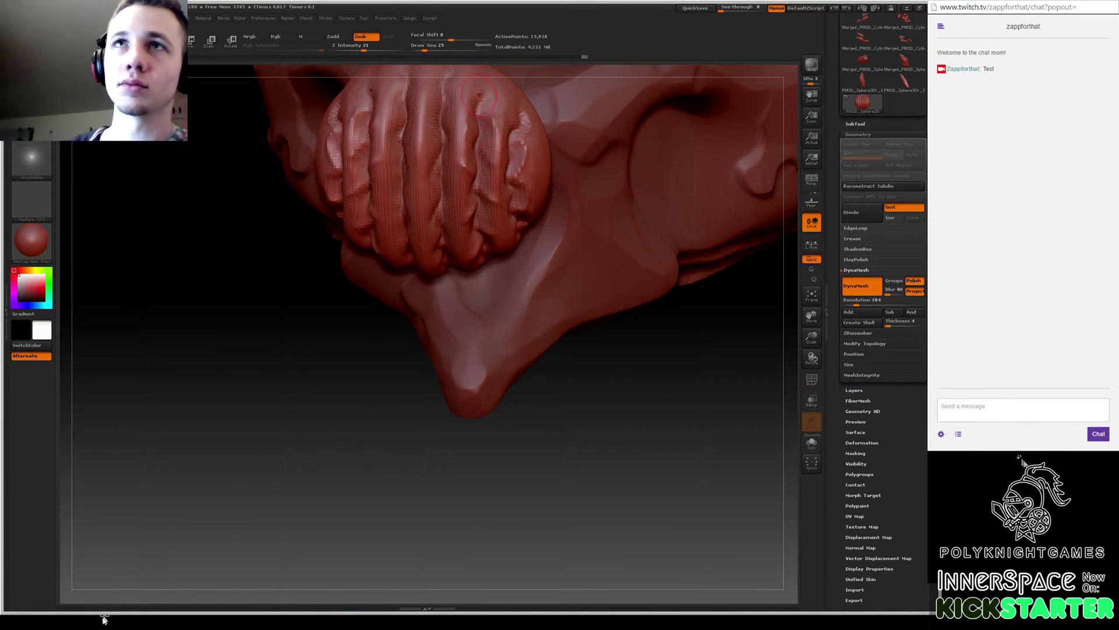
right_drag(514, 107, 476, 95)
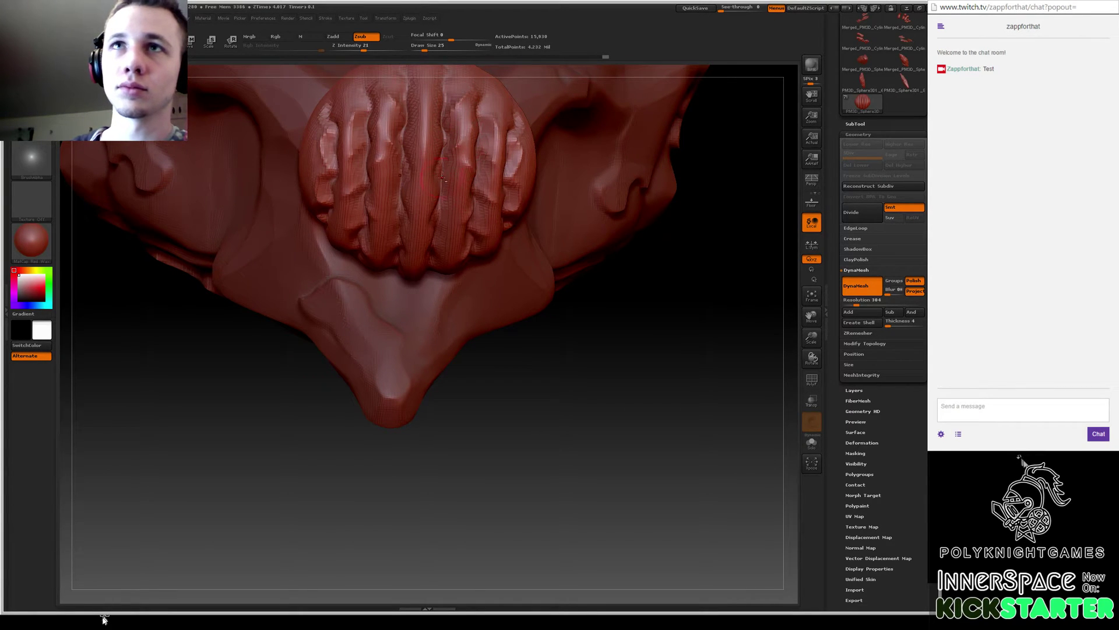
mouse_move(590, 255)
right_down()
mouse_move(443, 173)
mouse_move(454, 245)
mouse_move(444, 287)
right_up()
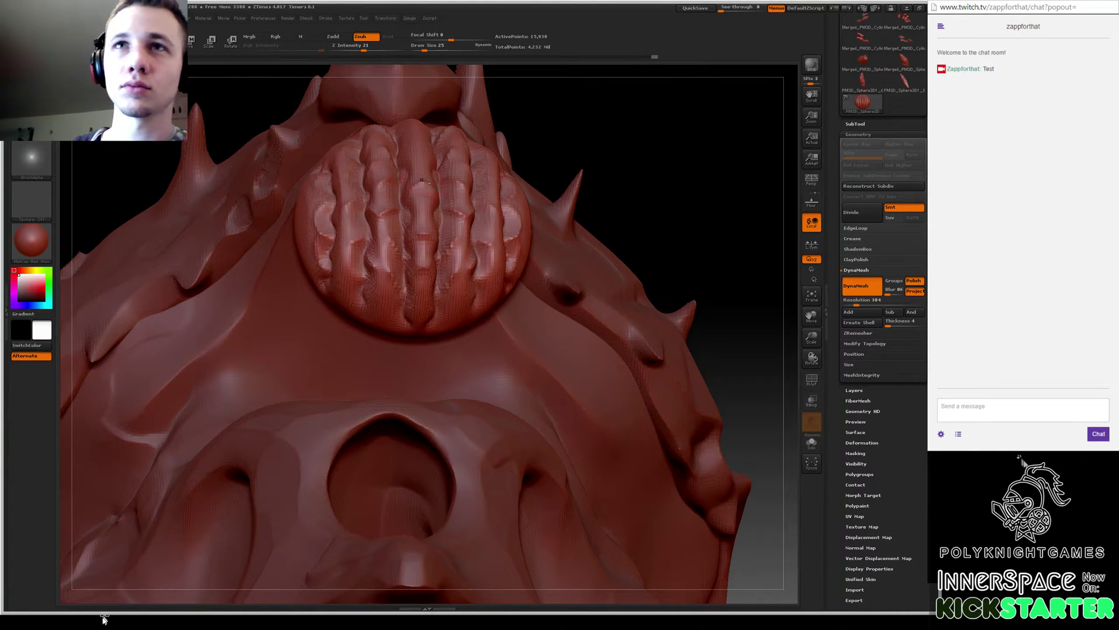
right_drag(598, 108, 551, 145)
right_drag(426, 116, 417, 217)
ctrl+drag(619, 212, 619, 285)
mouse_move(608, 345)
shift+right_down()
mouse_move(755, 374)
mouse_move(752, 560)
shift+right_up()
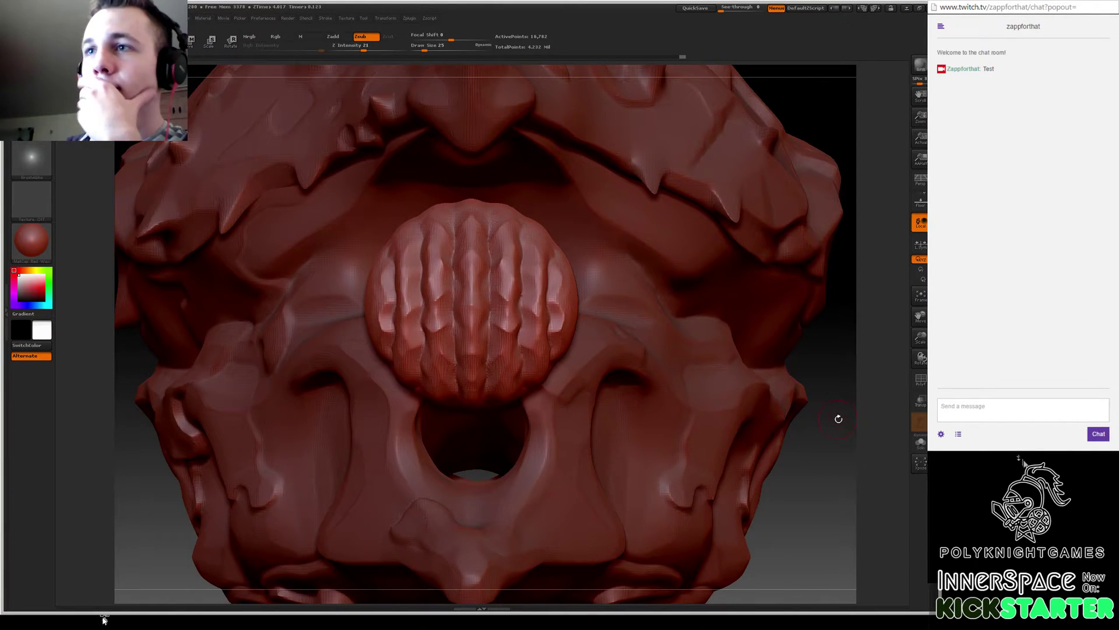
Apply Tool > Masking > Mask By Cavity to the ribbed sphere.
click(826, 408)
click(910, 393)
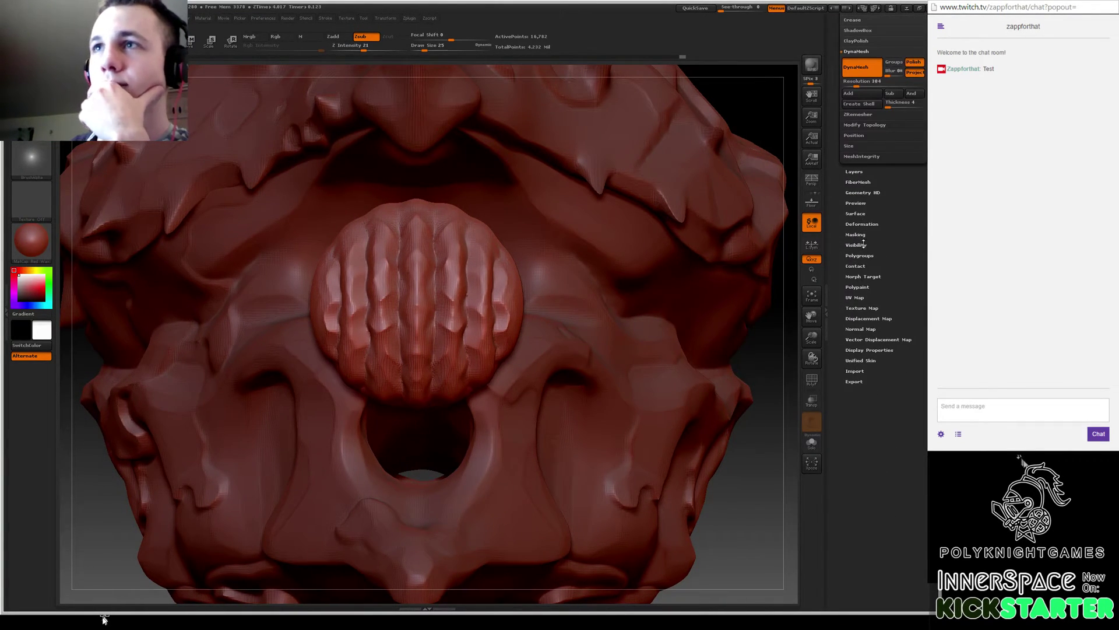
click(855, 235)
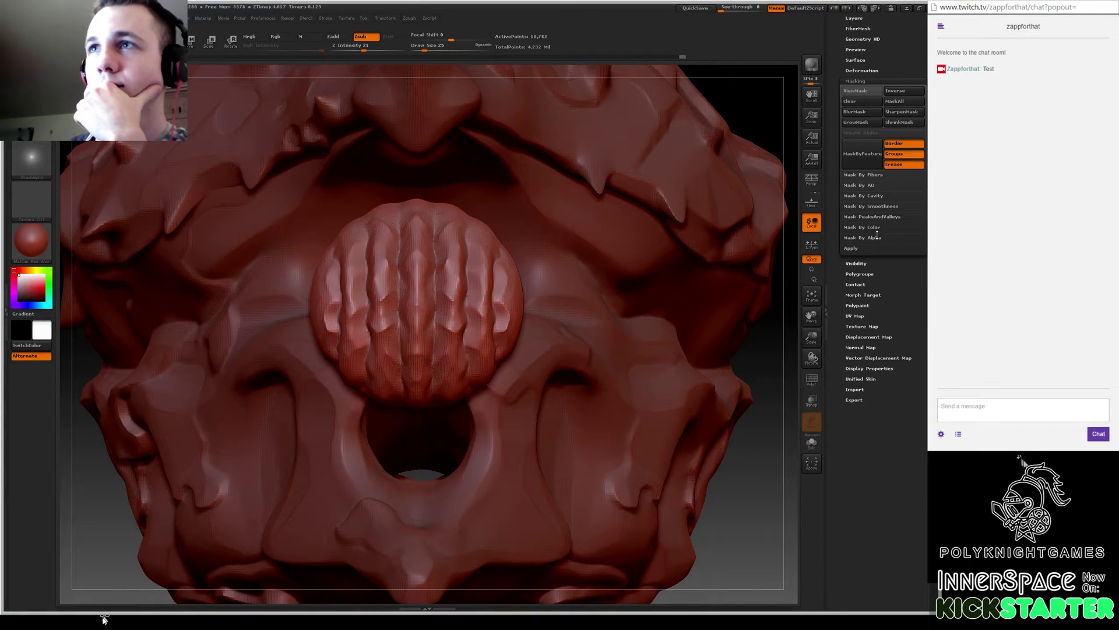
click(873, 195)
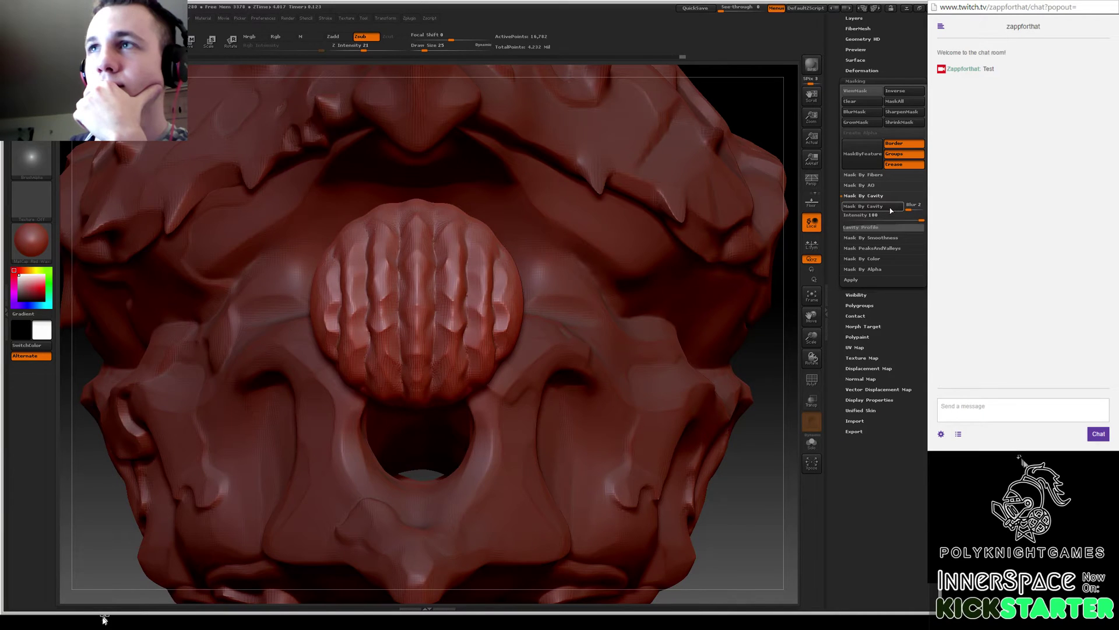
click(873, 207)
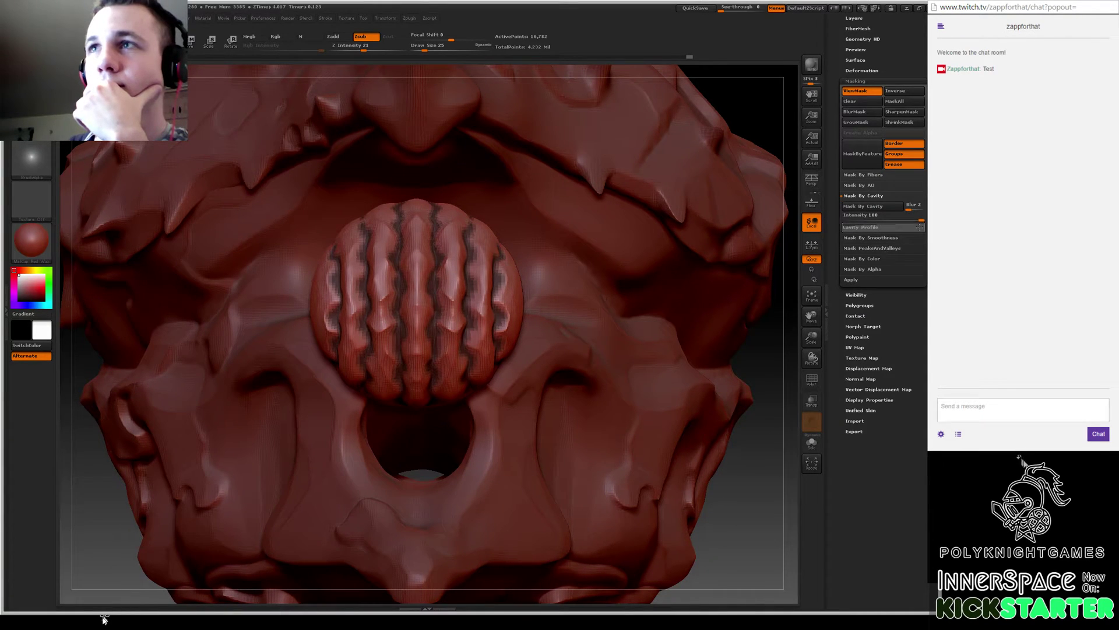
Lower the cavity intensity, set Blur to 27, and reapply Mask By Cavity.
mouse_move(920, 218)
mouse_down()
mouse_move(878, 219)
mouse_move(900, 219)
mouse_up()
click(911, 217)
click(913, 207)
text(27)
key(Return)
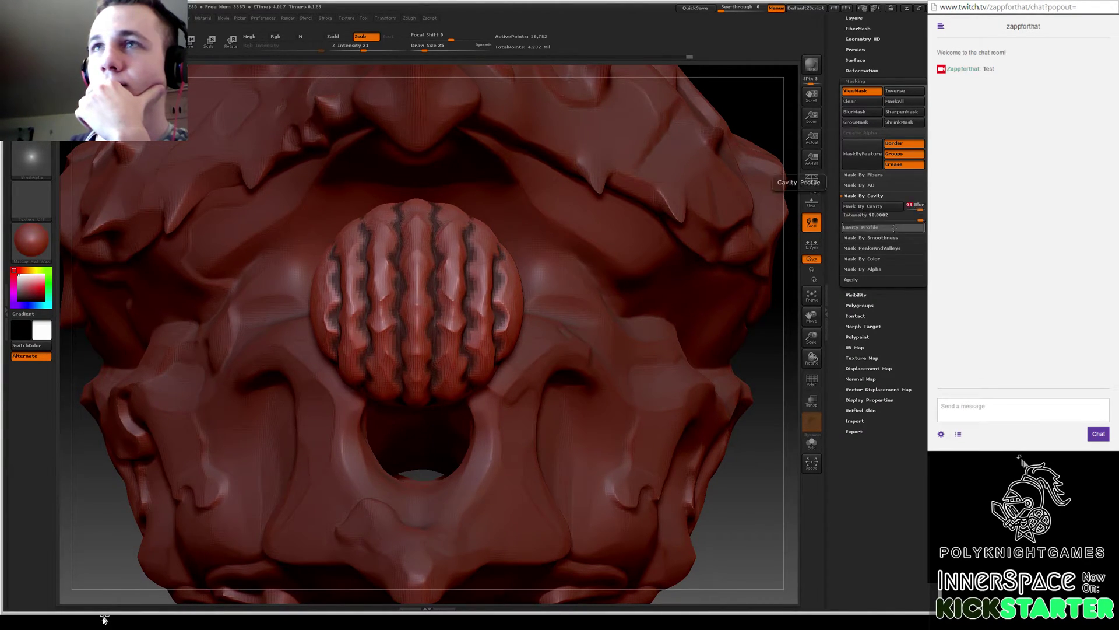
click(880, 206)
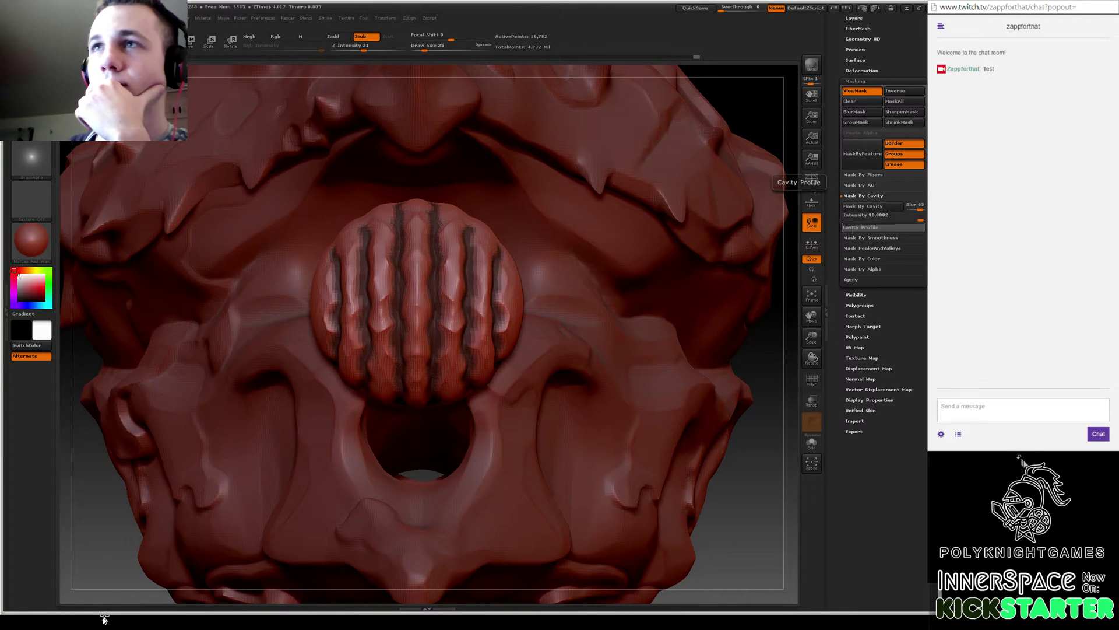
key(ctrl)
Push the unmasked ribs outward with a Transpose Move line, then inspect the thicker ribs.
key(w)
drag(756, 447, 740, 425)
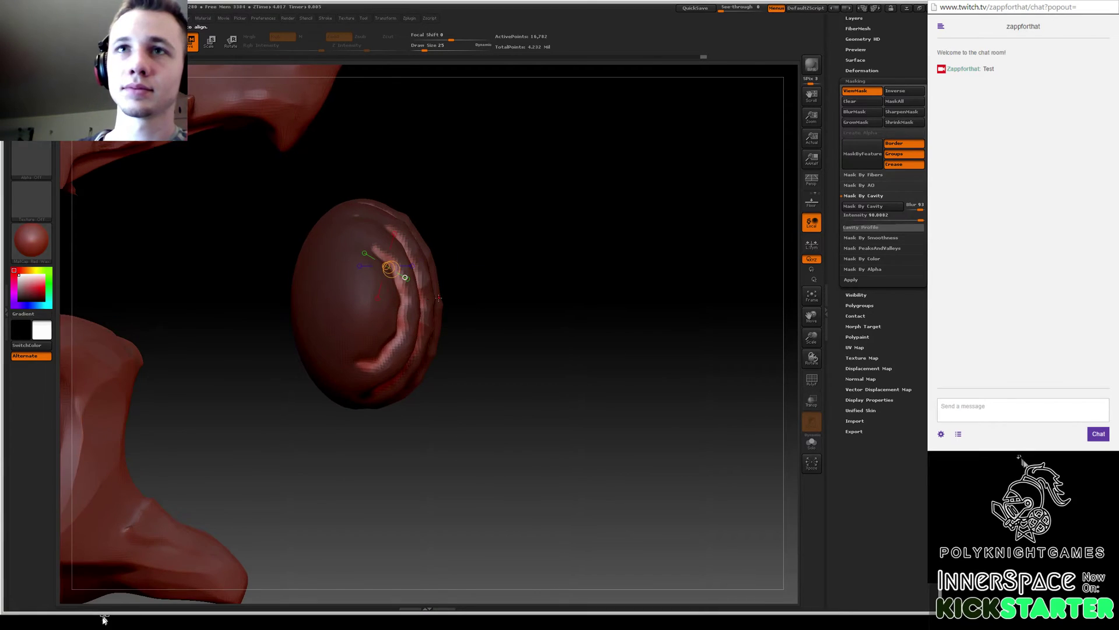
mouse_move(399, 303)
mouse_down()
mouse_move(584, 304)
mouse_move(552, 304)
mouse_up()
mouse_move(606, 250)
mouse_down()
mouse_move(575, 245)
mouse_move(729, 384)
mouse_up()
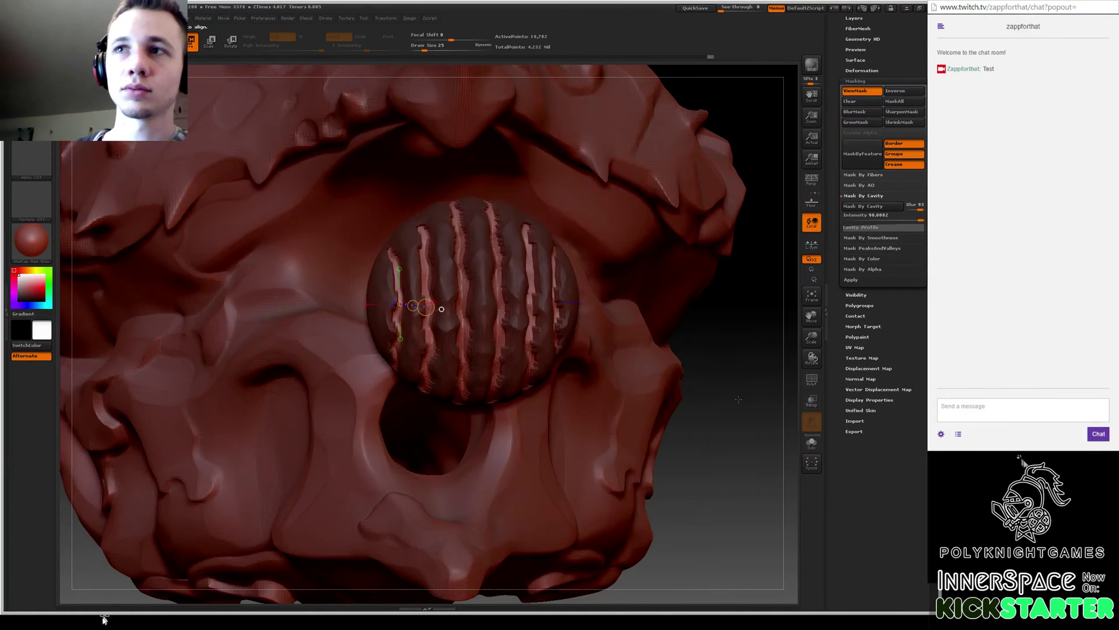
drag(729, 378, 733, 393)
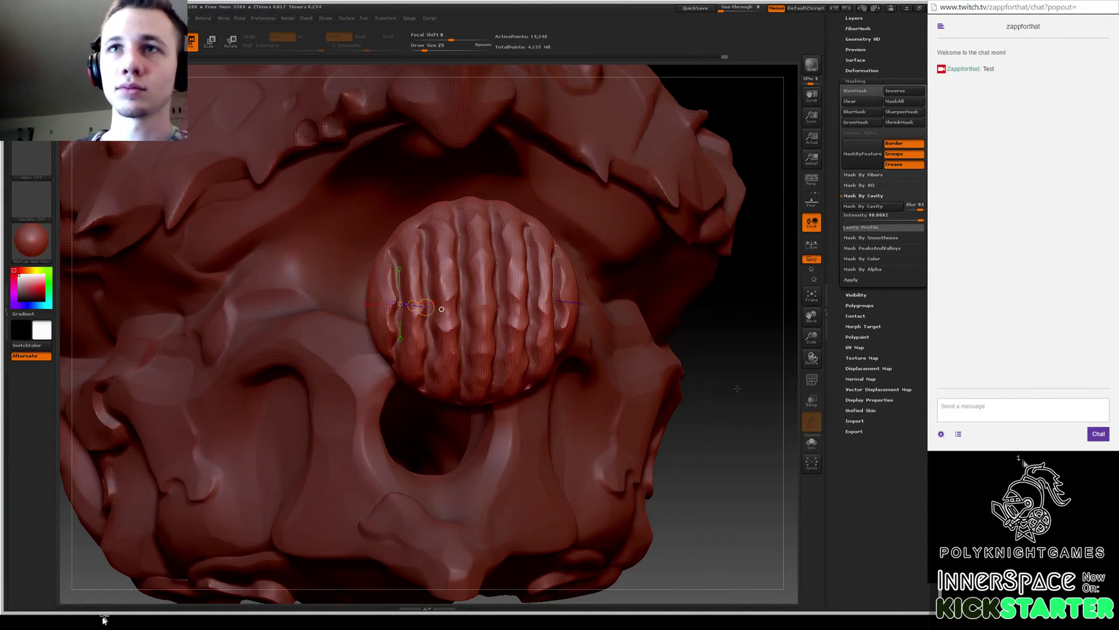
key(f)
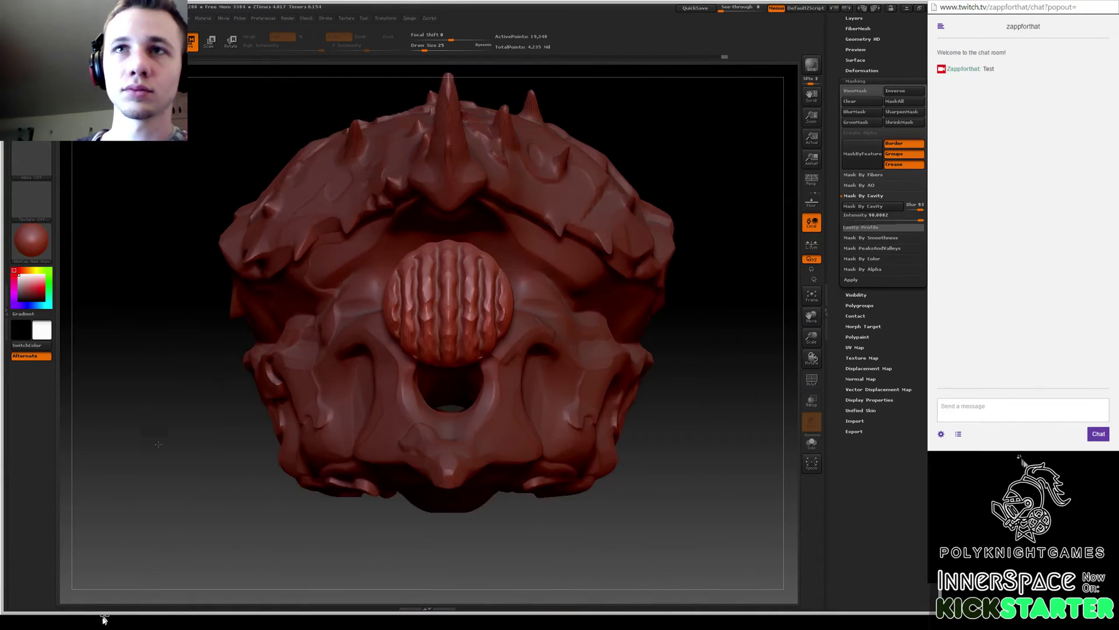
drag(158, 445, 634, 307)
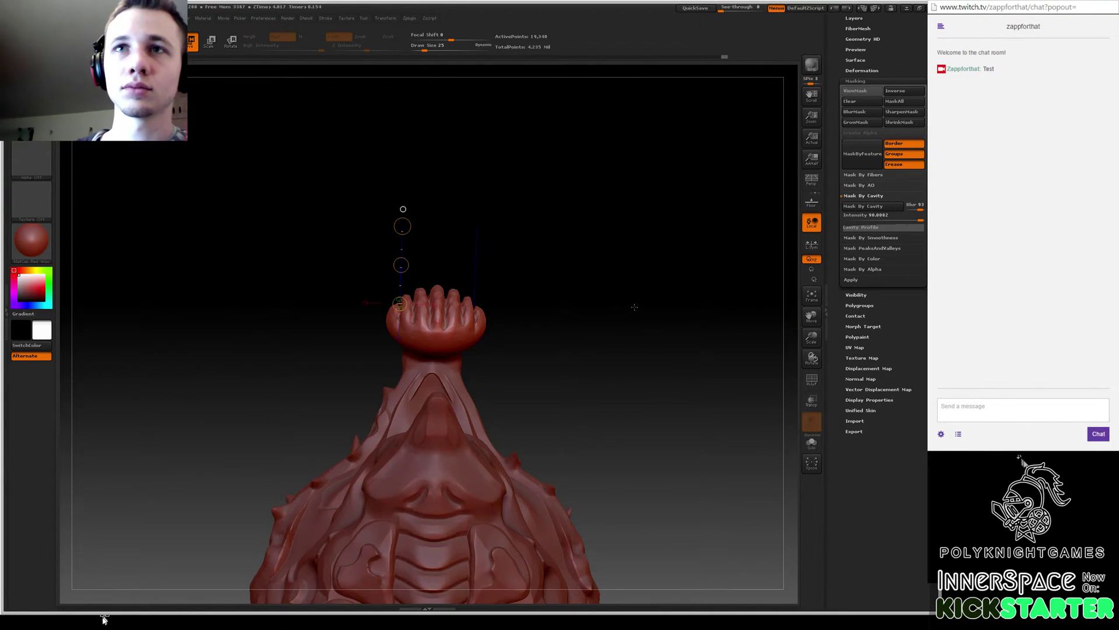
drag(634, 307, 657, 355)
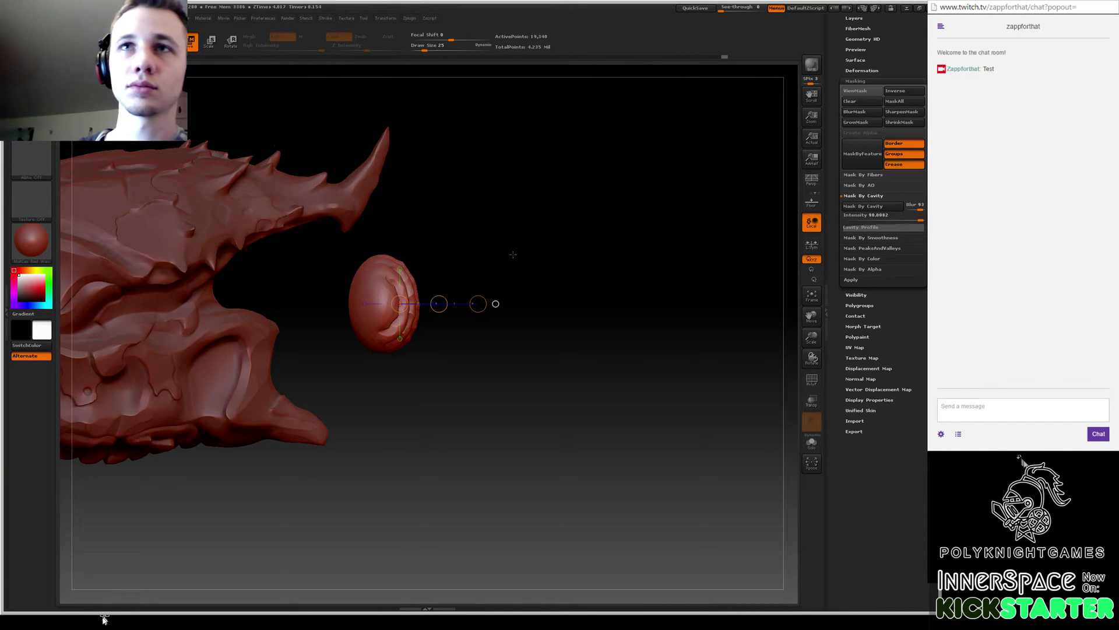
key(b)
click(437, 321)
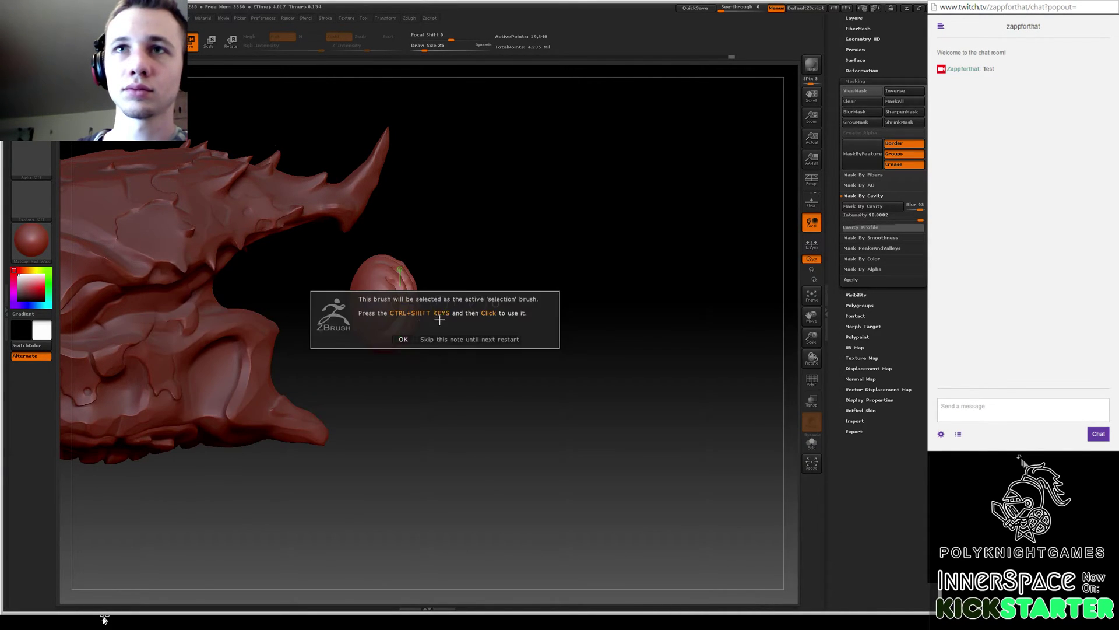
Slice the ribbed sphere in half with a ClipCurve stroke.
click(404, 337)
alt+drag(501, 373, 524, 376)
ctrl+shift+drag(429, 226, 417, 408)
mouse_move(487, 205)
ctrl+shift+mouse_down()
mouse_move(420, 416)
mouse_move(421, 207)
ctrl+shift+mouse_up()
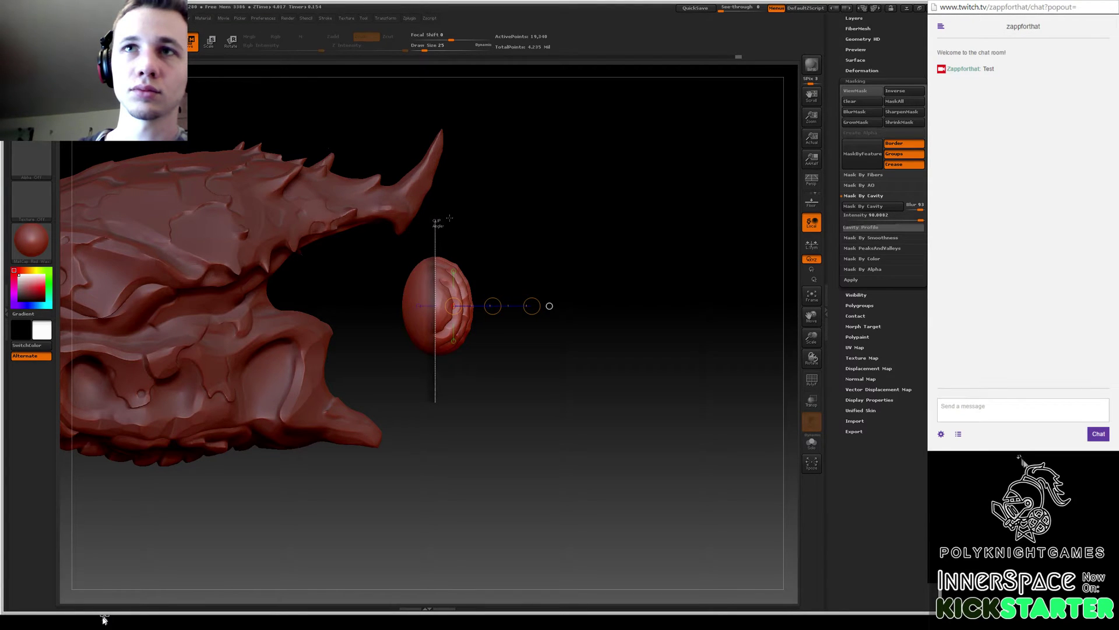
ctrl+shift+drag(421, 207, 436, 217)
mouse_move(616, 266)
mouse_down()
mouse_move(654, 283)
mouse_move(583, 274)
mouse_up()
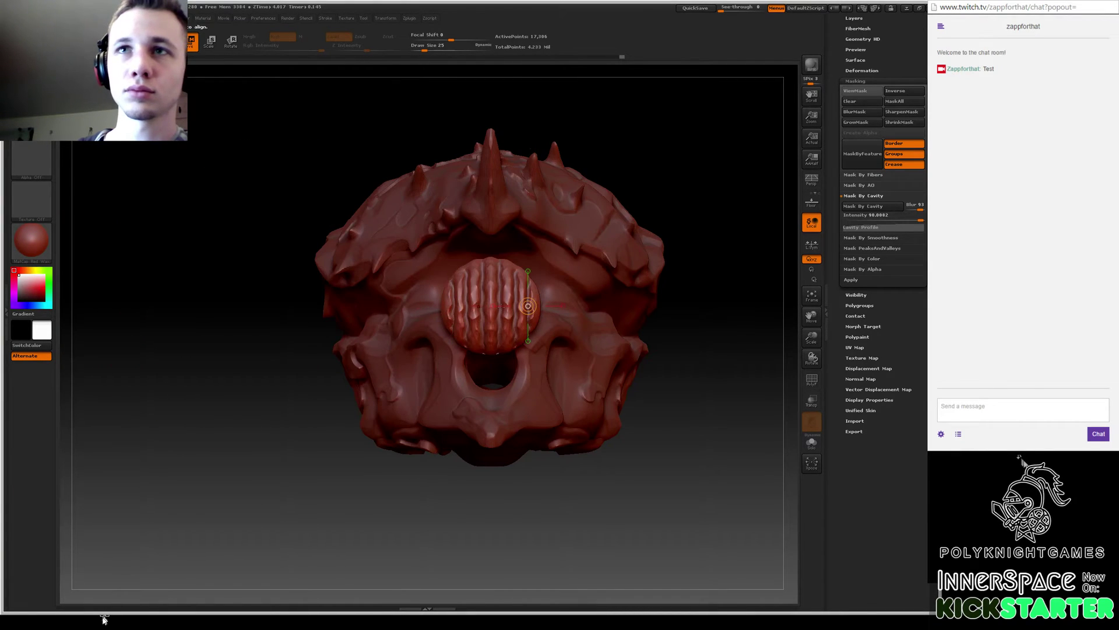
Scale the half-sphere down with Transpose and move it into the mouth.
mouse_move(505, 338)
mouse_down()
mouse_move(473, 376)
mouse_move(492, 120)
mouse_up()
drag(553, 194, 615, 195)
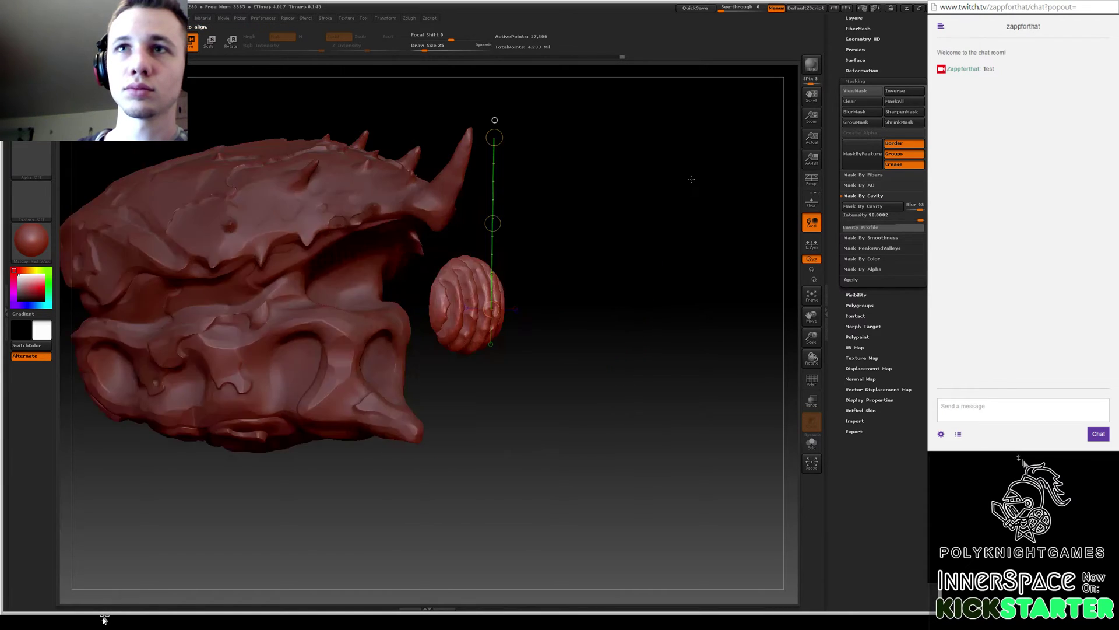
drag(491, 309, 680, 309)
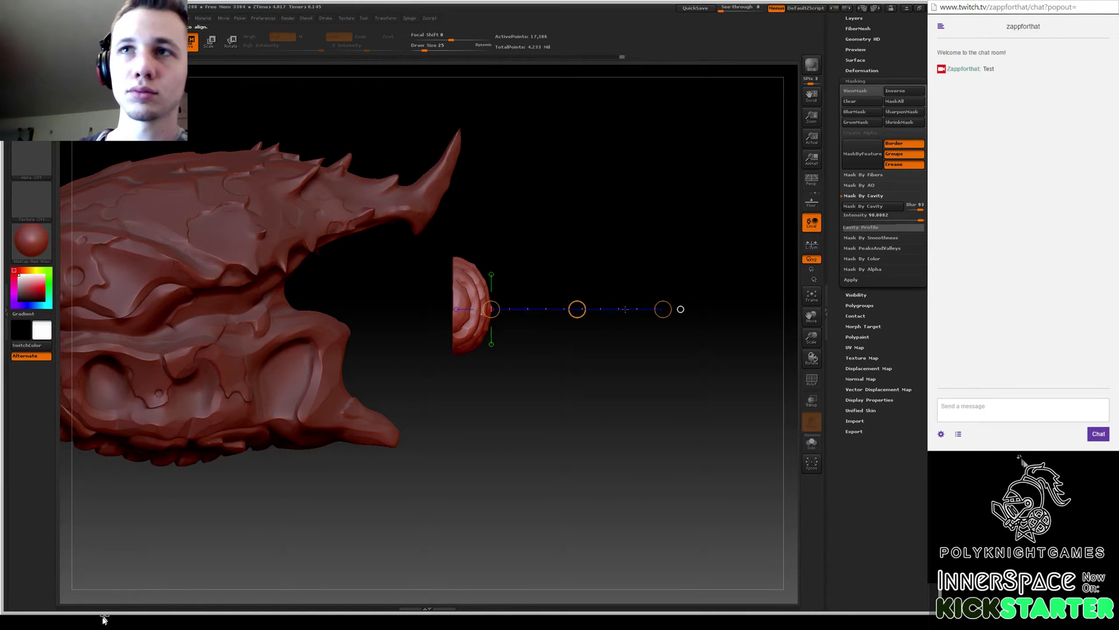
drag(583, 304, 550, 301)
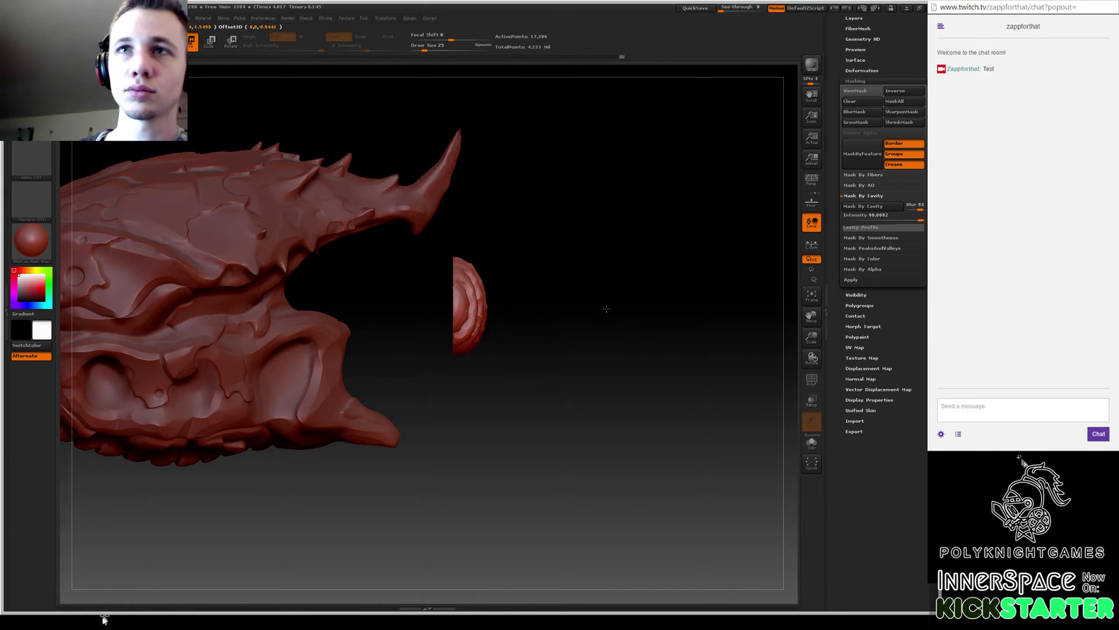
key(e)
mouse_move(626, 306)
mouse_down()
mouse_move(434, 283)
mouse_move(472, 283)
mouse_up()
key(w)
drag(303, 291, 450, 293)
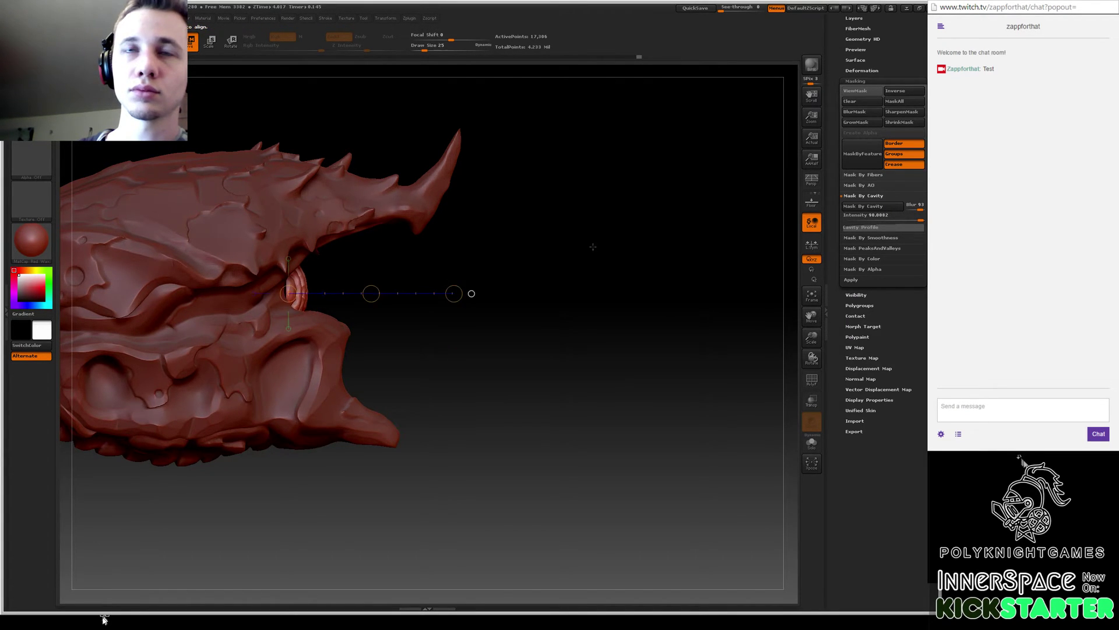
Push the ribbed half-sphere deeper into the mouth and refine its size.
drag(580, 242, 556, 277)
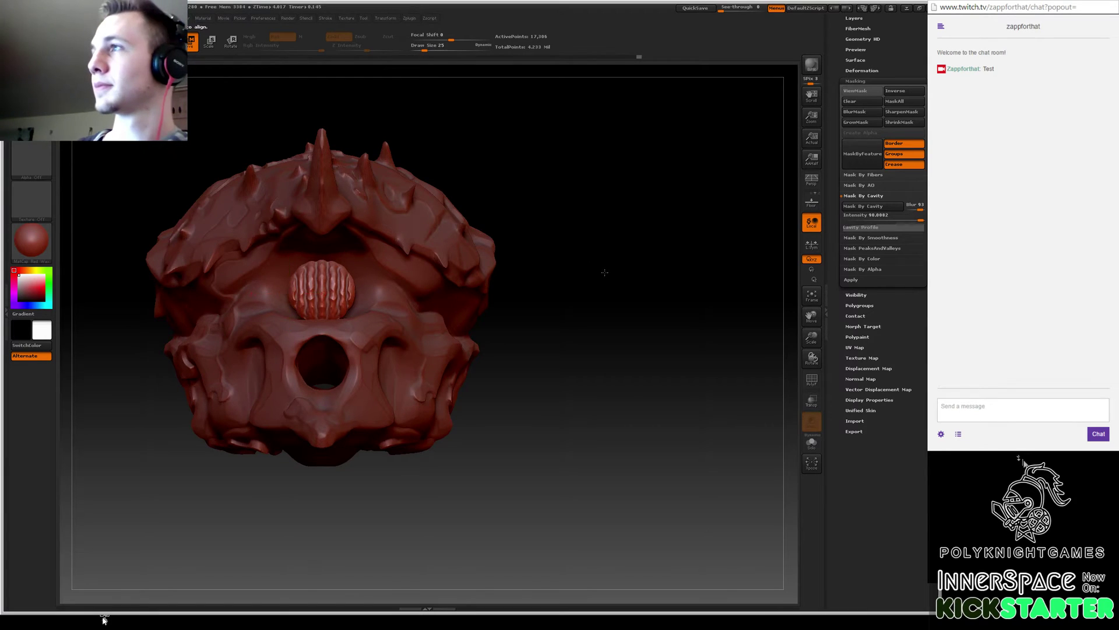
alt+drag(602, 279, 614, 320)
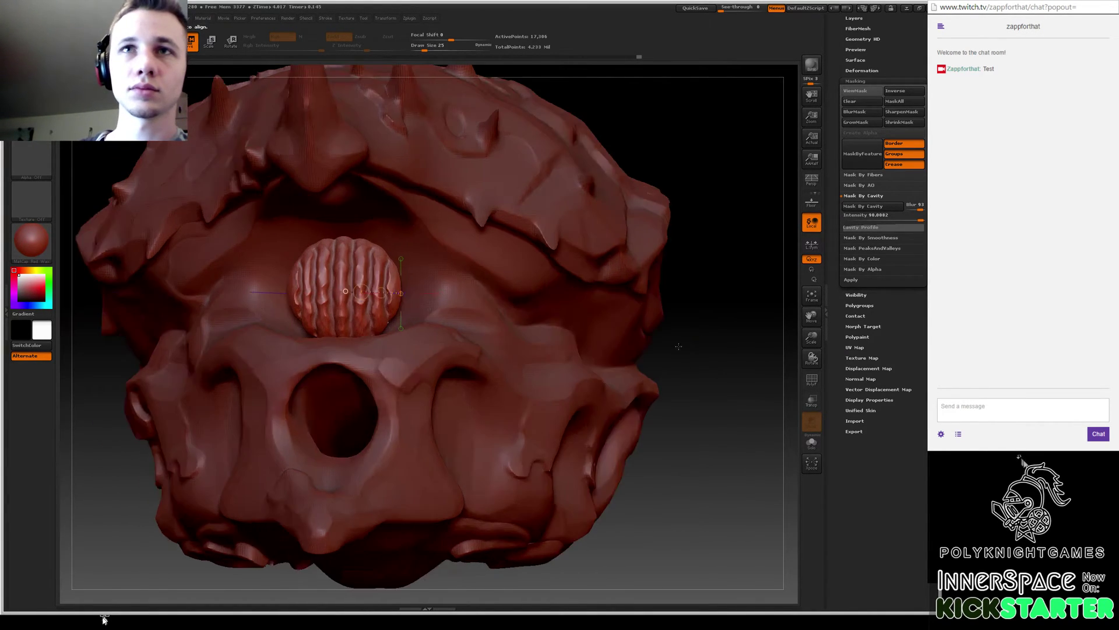
mouse_move(614, 321)
mouse_down()
mouse_move(655, 348)
mouse_move(358, 378)
mouse_move(282, 219)
mouse_up()
key(w)
mouse_move(471, 309)
mouse_down()
mouse_move(406, 289)
mouse_move(386, 344)
mouse_move(534, 294)
mouse_move(505, 315)
mouse_up()
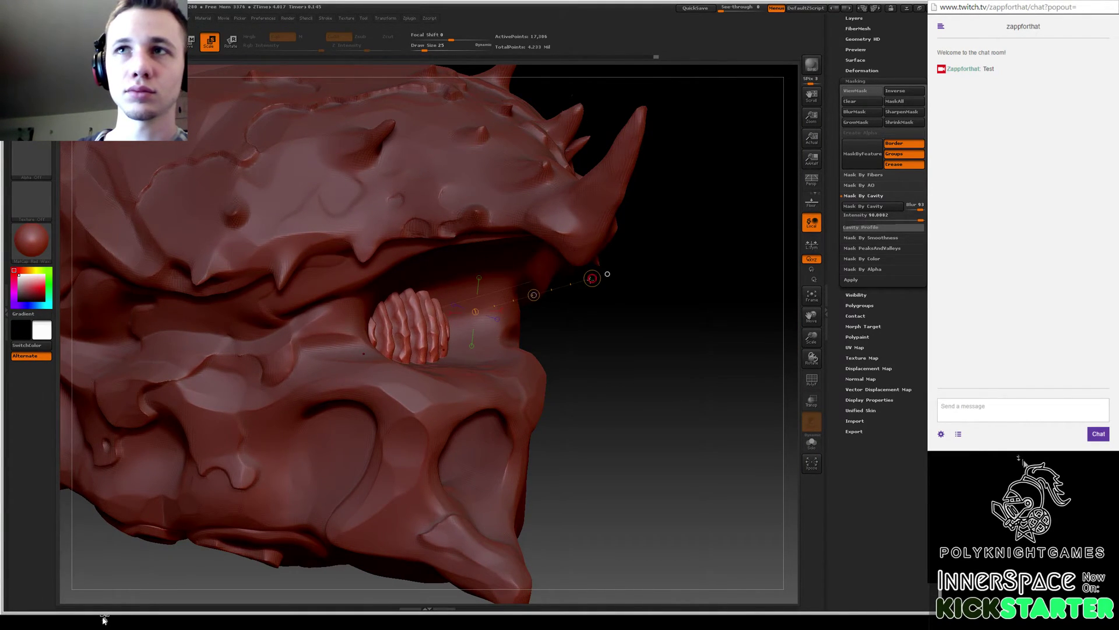
drag(590, 278, 595, 275)
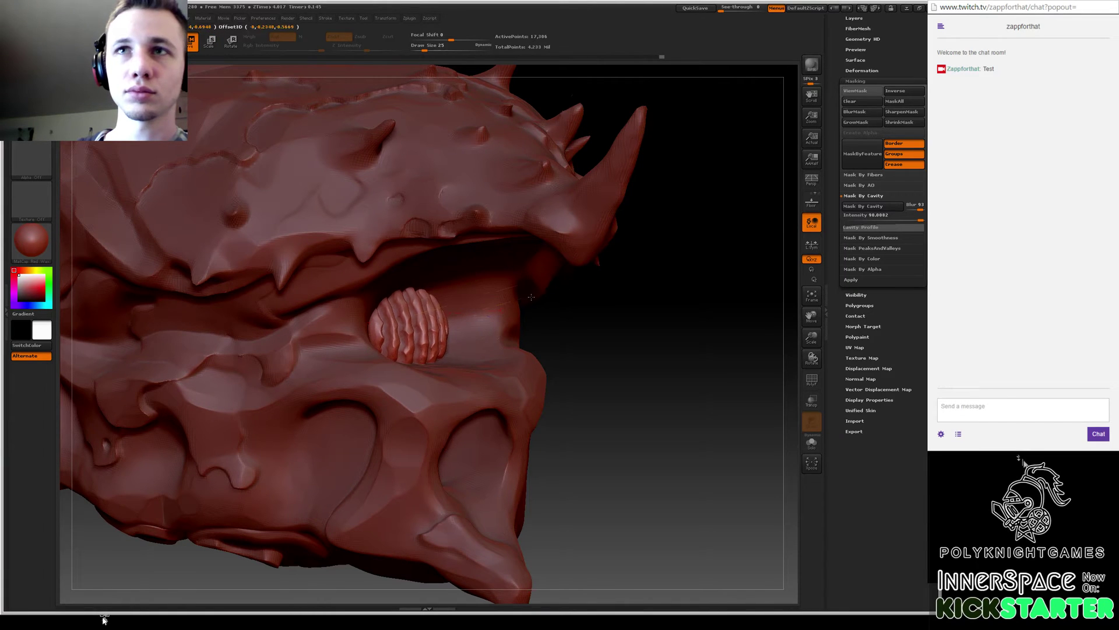
drag(534, 294, 591, 278)
mouse_move(606, 326)
shift+mouse_down()
mouse_move(620, 357)
mouse_move(700, 407)
mouse_move(618, 292)
mouse_move(320, 243)
mouse_move(244, 399)
shift+mouse_up()
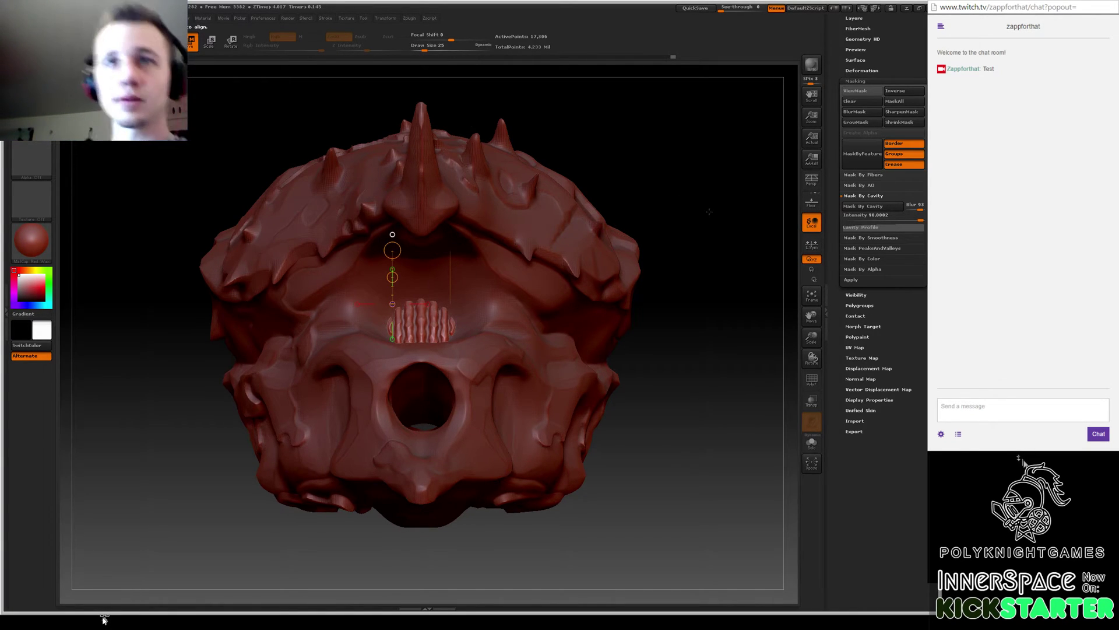
mouse_move(690, 215)
mouse_down()
mouse_move(711, 276)
mouse_move(704, 258)
mouse_move(708, 316)
mouse_move(600, 284)
mouse_move(600, 250)
mouse_move(666, 252)
mouse_up()
key(q)
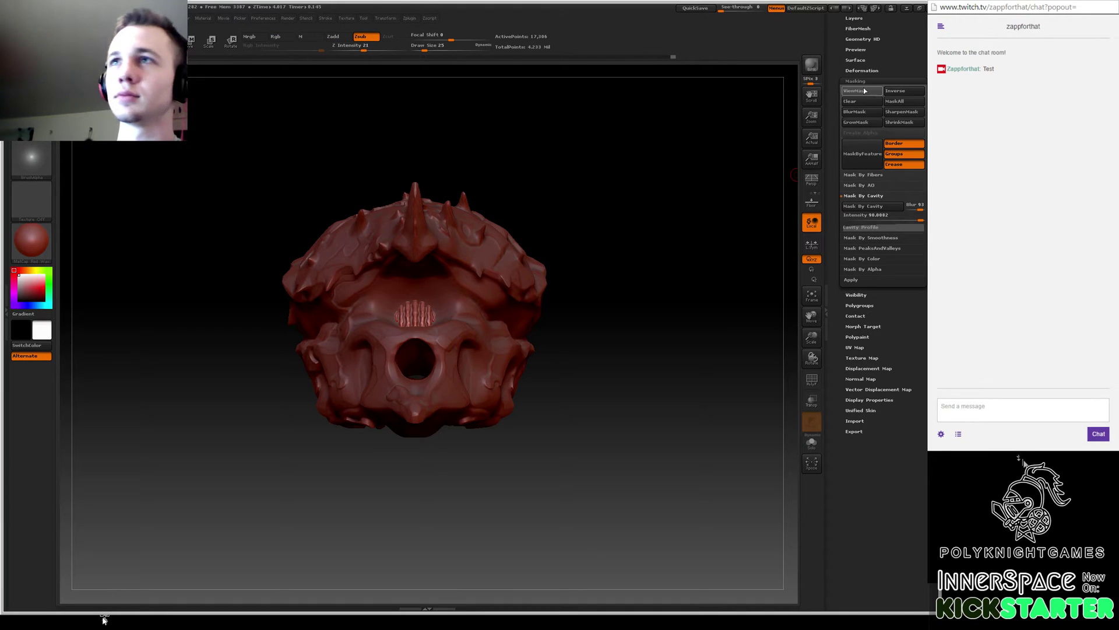
drag(838, 51, 852, 292)
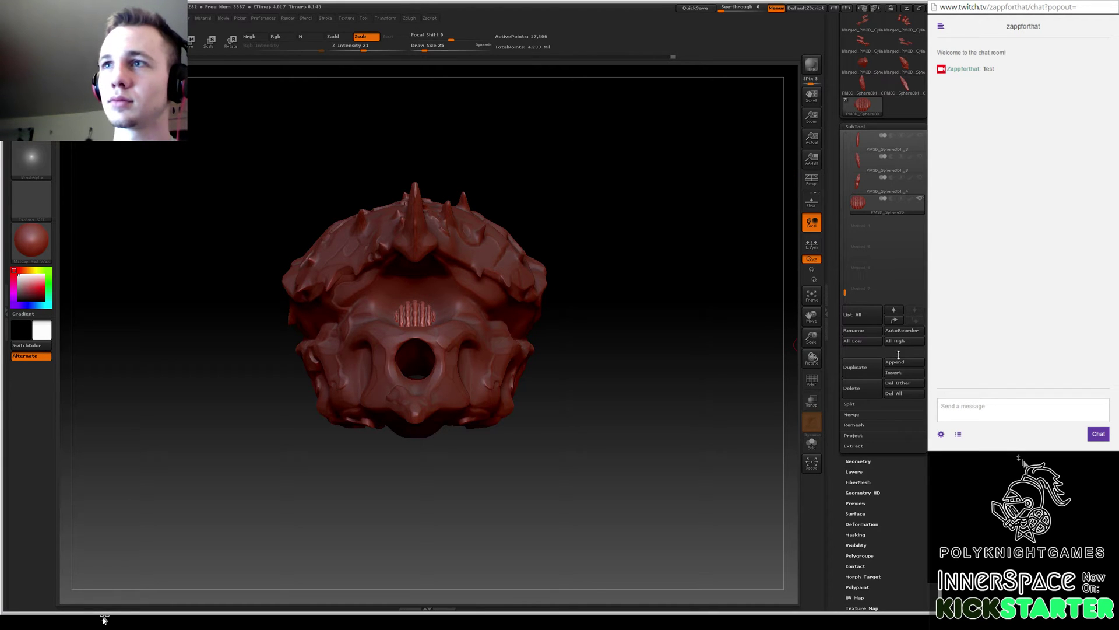
Append a Sphere3D subtool and make it the active subtool.
click(899, 365)
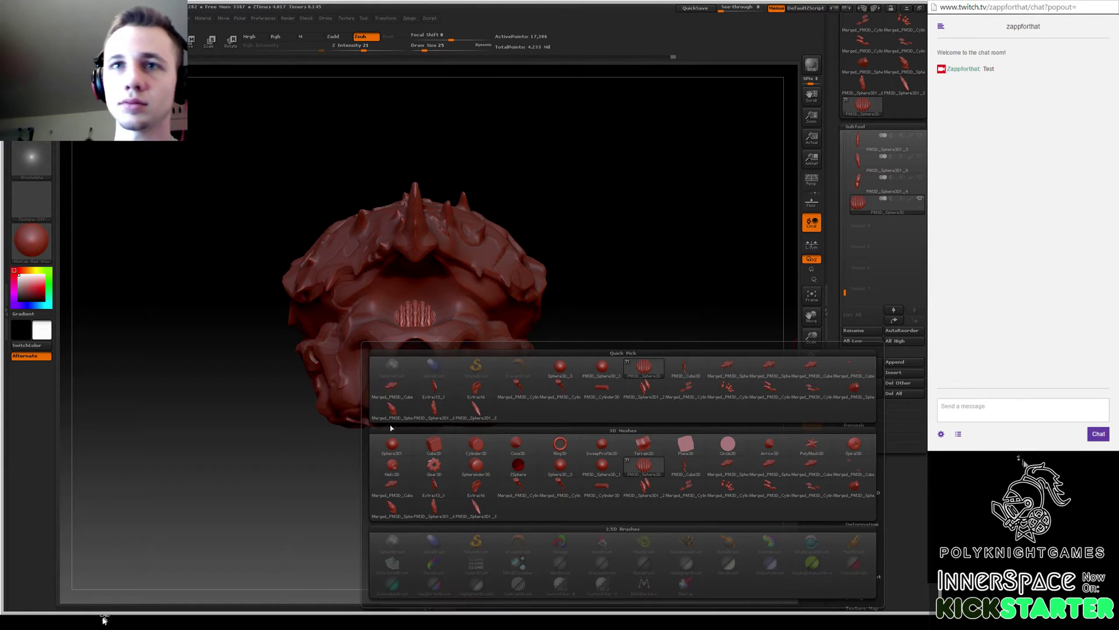
click(393, 445)
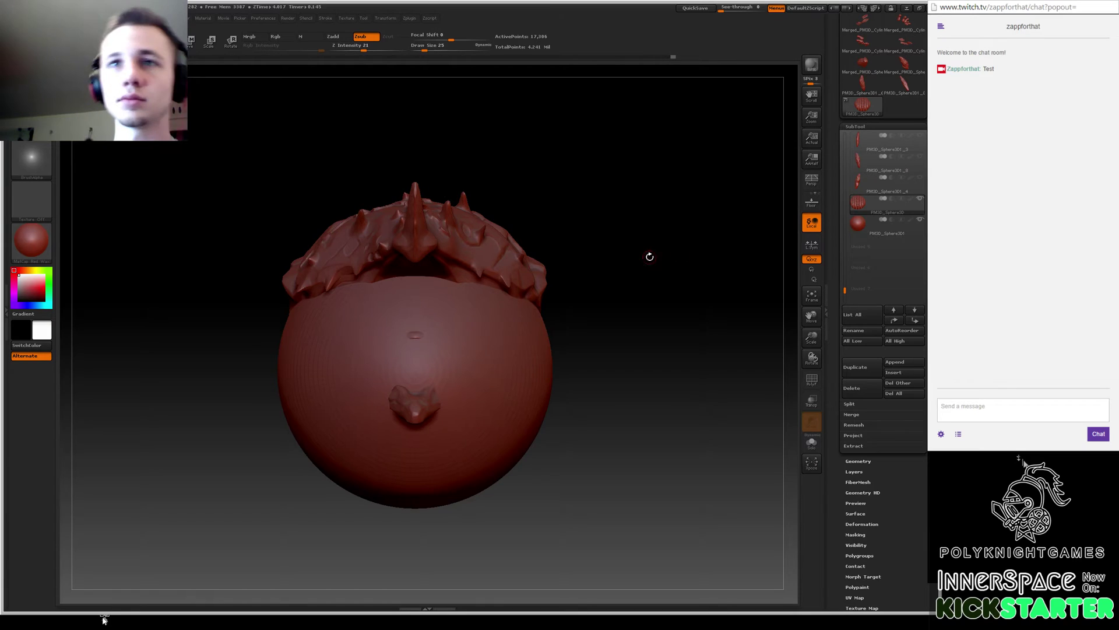
click(864, 226)
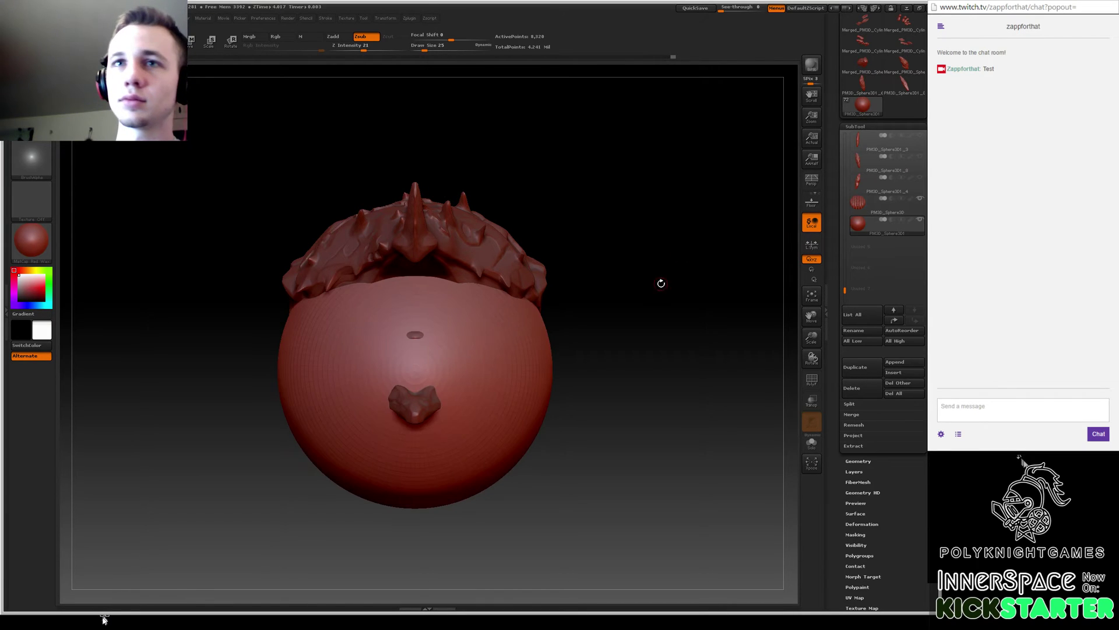
click(860, 126)
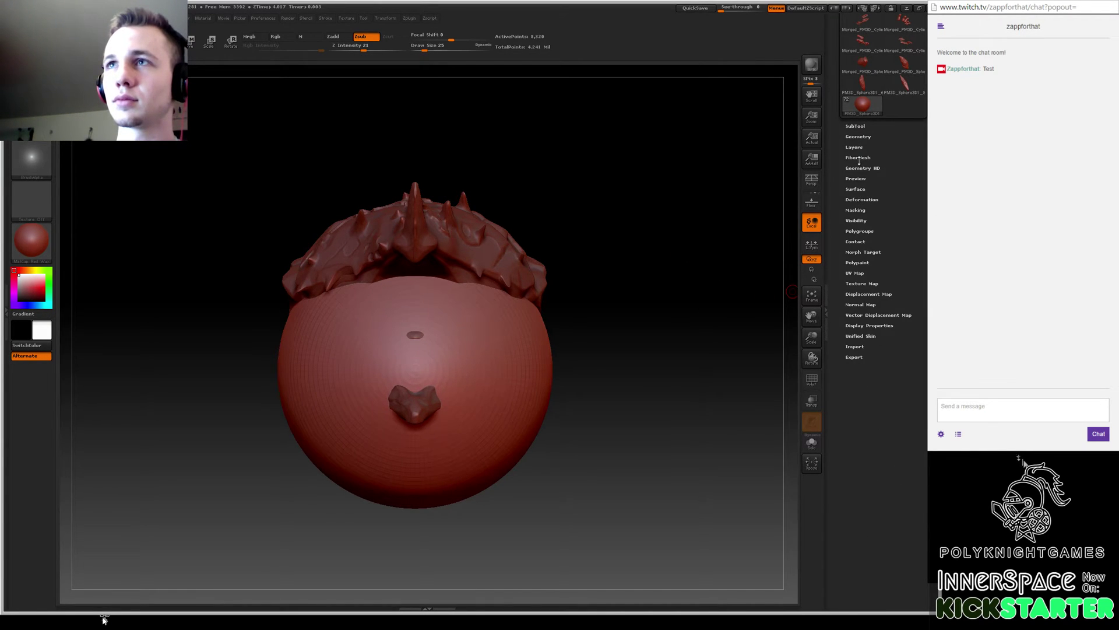
DynaMesh the new sphere at resolution 300 with Polish on and Blur 0.
click(857, 137)
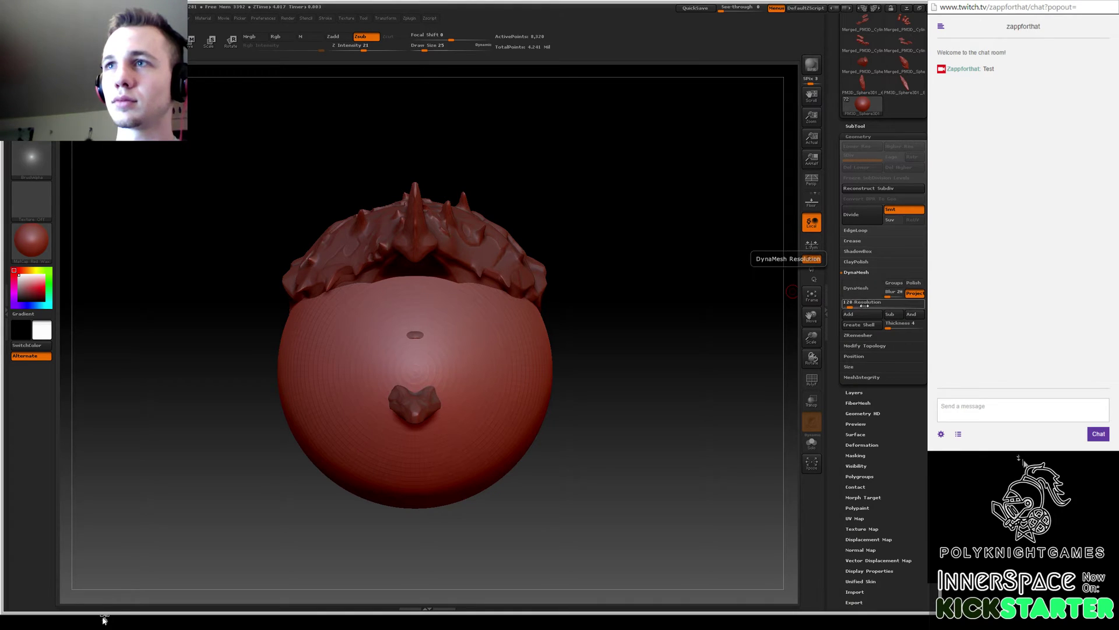
text(300)
key(Return)
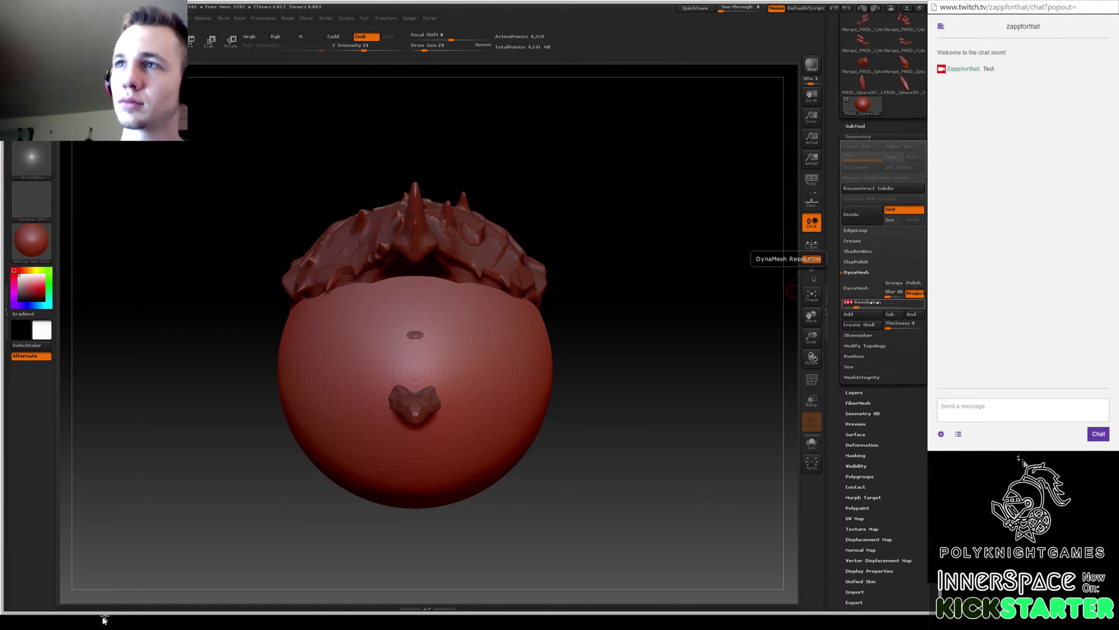
click(913, 282)
drag(896, 291, 883, 292)
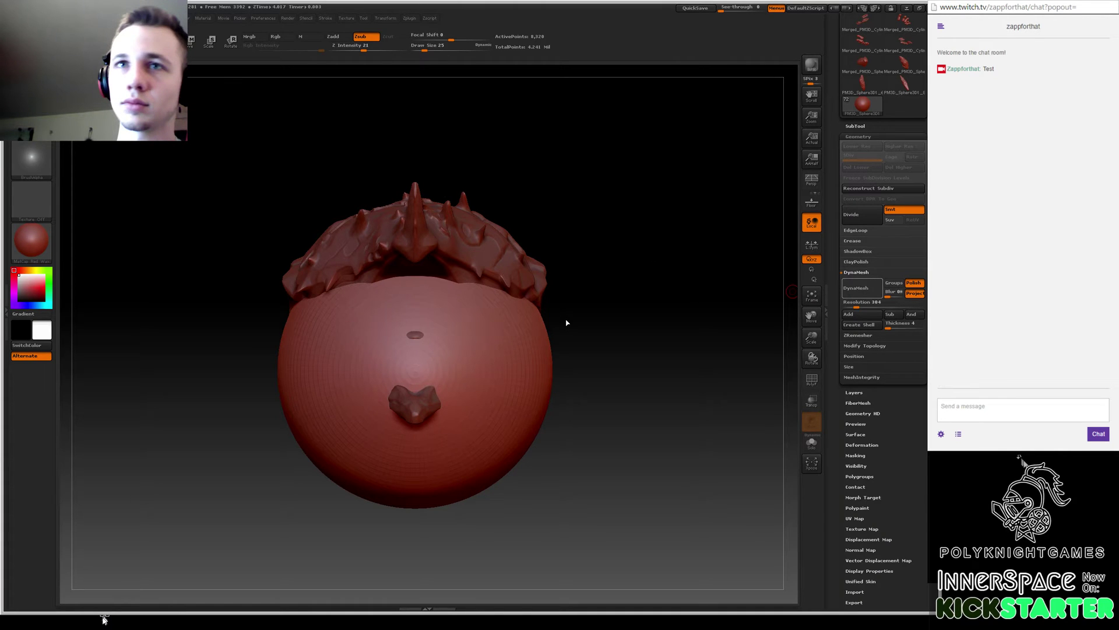
ctrl+drag(566, 322, 608, 323)
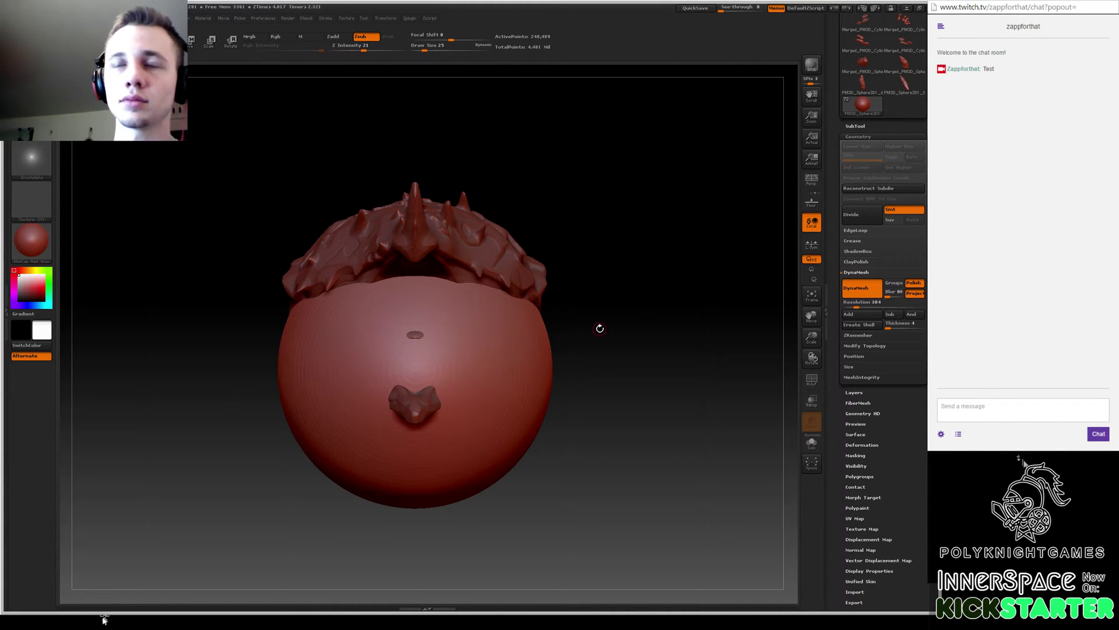
key(w)
mouse_move(607, 326)
mouse_down()
mouse_move(634, 338)
mouse_move(472, 328)
mouse_move(188, 341)
mouse_move(245, 341)
mouse_up()
key(e)
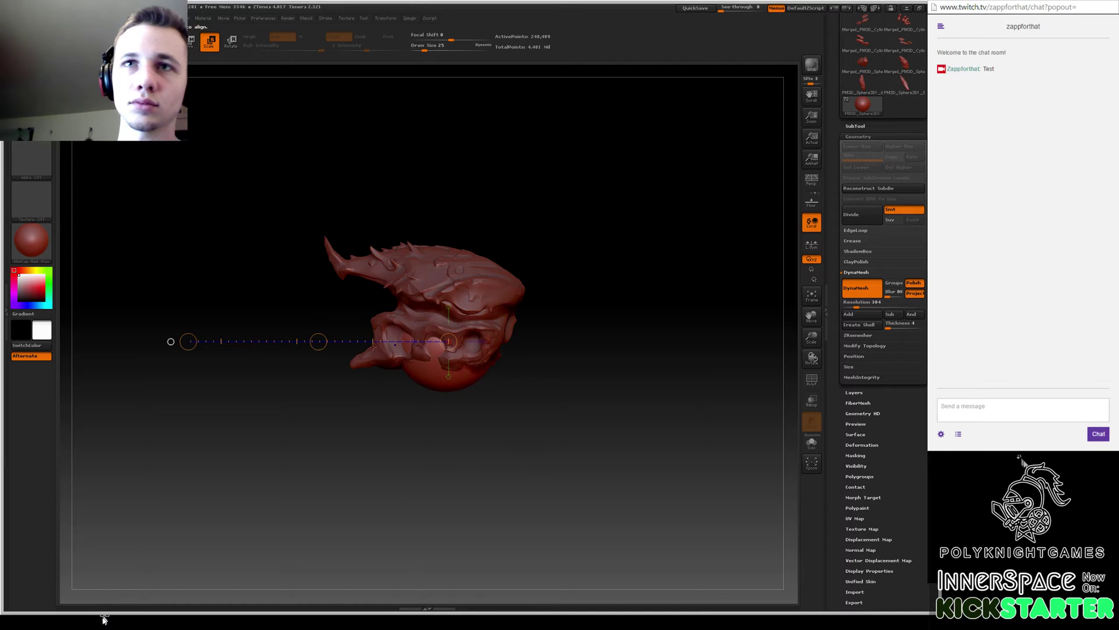
Scale the sphere down thin and move it to sit centred inside the mouth.
drag(188, 341, 365, 350)
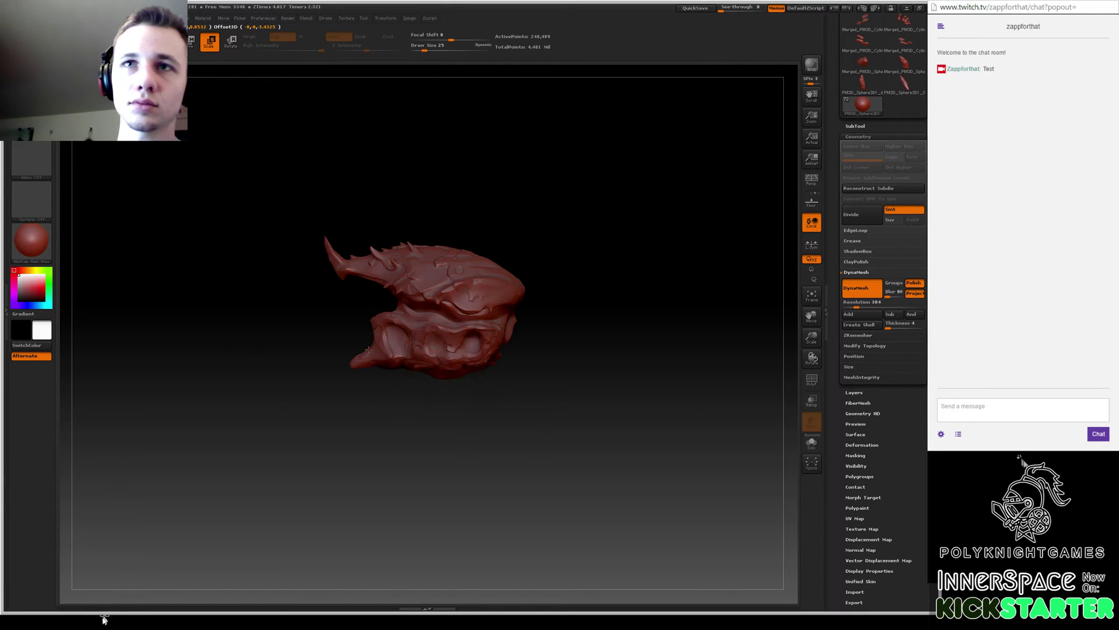
key(w)
mouse_move(319, 341)
mouse_down()
mouse_move(166, 309)
mouse_move(245, 319)
mouse_up()
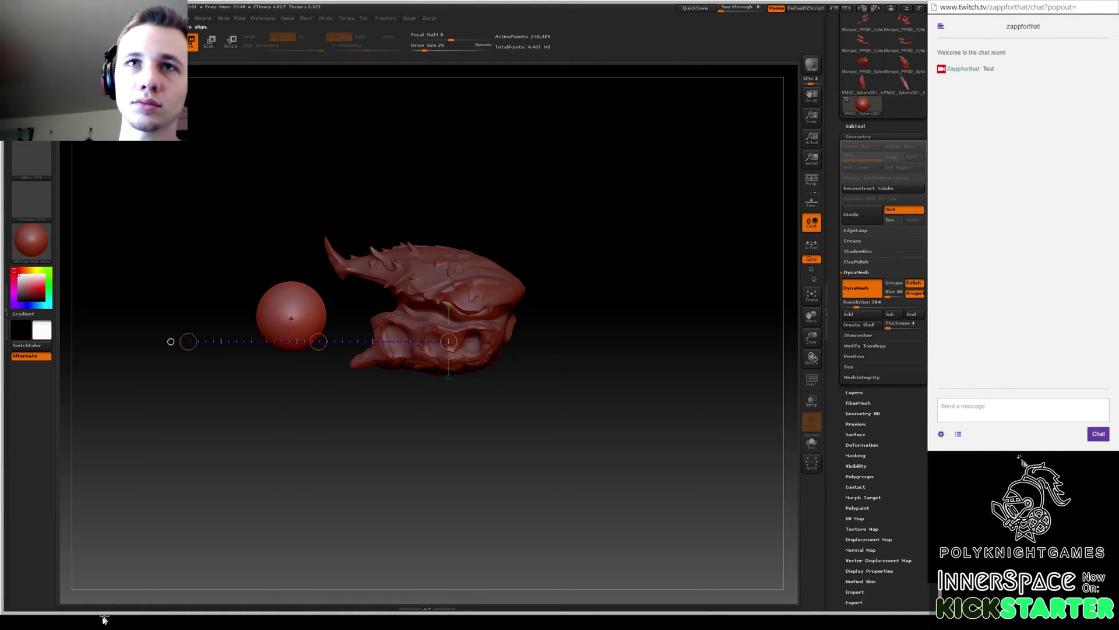
key(e)
drag(291, 318, 241, 316)
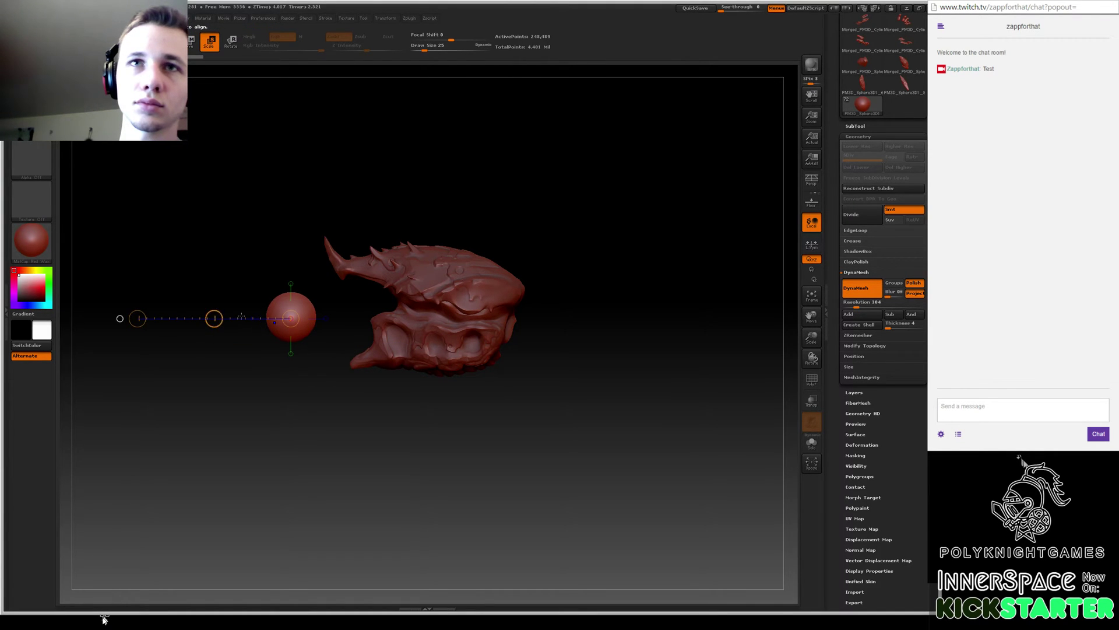
mouse_move(212, 274)
mouse_down()
mouse_move(212, 317)
mouse_move(394, 250)
mouse_move(540, 265)
mouse_move(490, 271)
mouse_up()
key(w)
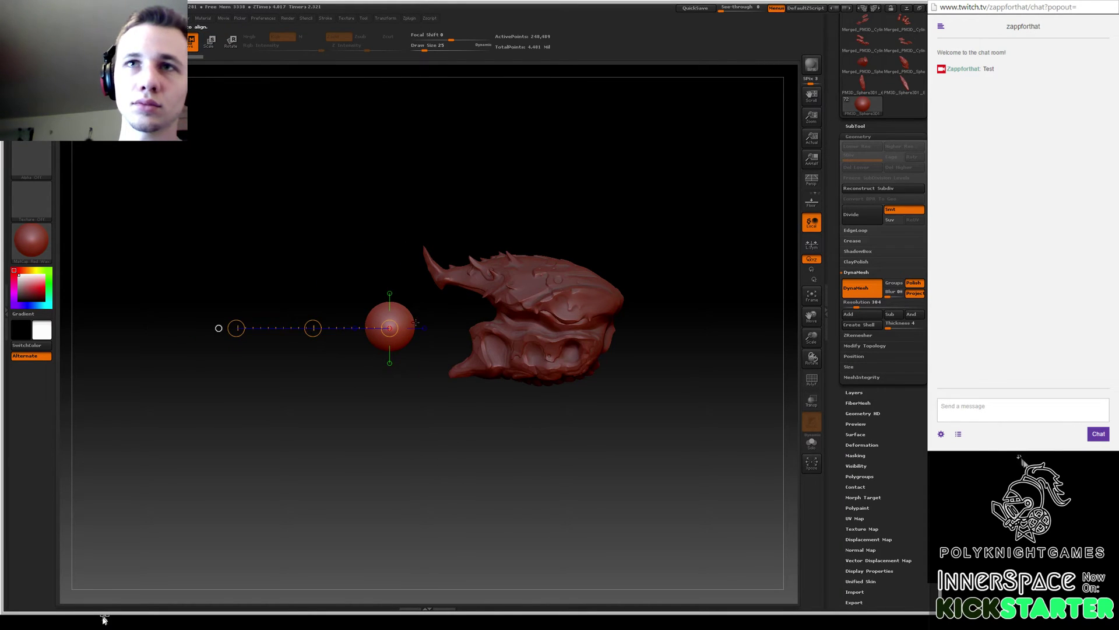
mouse_move(228, 325)
mouse_down()
mouse_move(541, 330)
mouse_move(428, 306)
mouse_up()
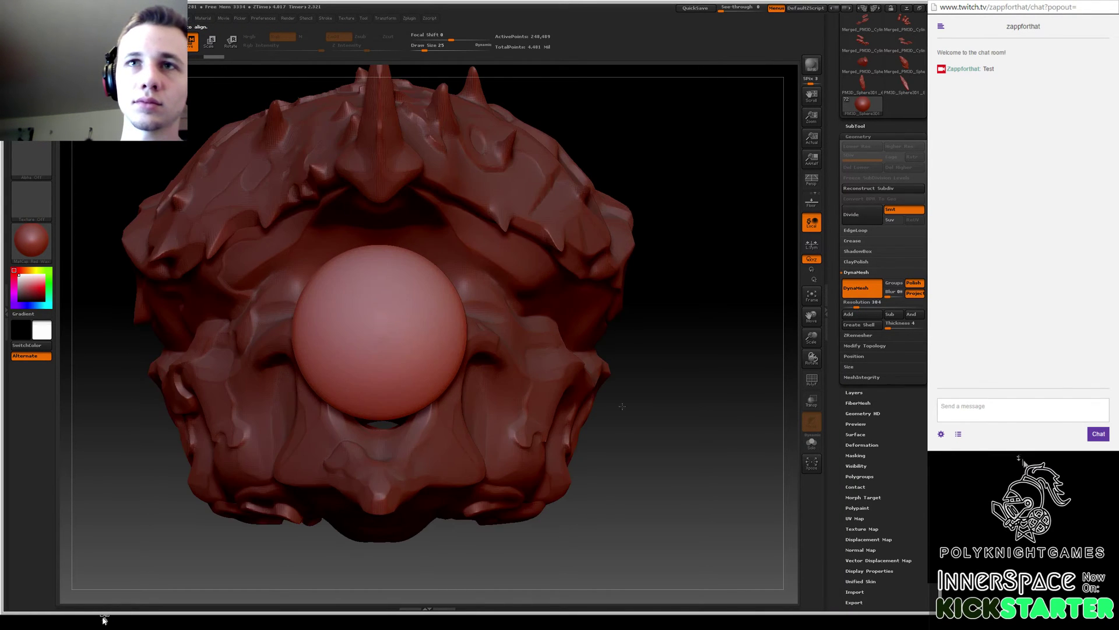
Slice the mouth sphere with SliceCurve along a near-vertical cut and show PolyF colours.
key(b)
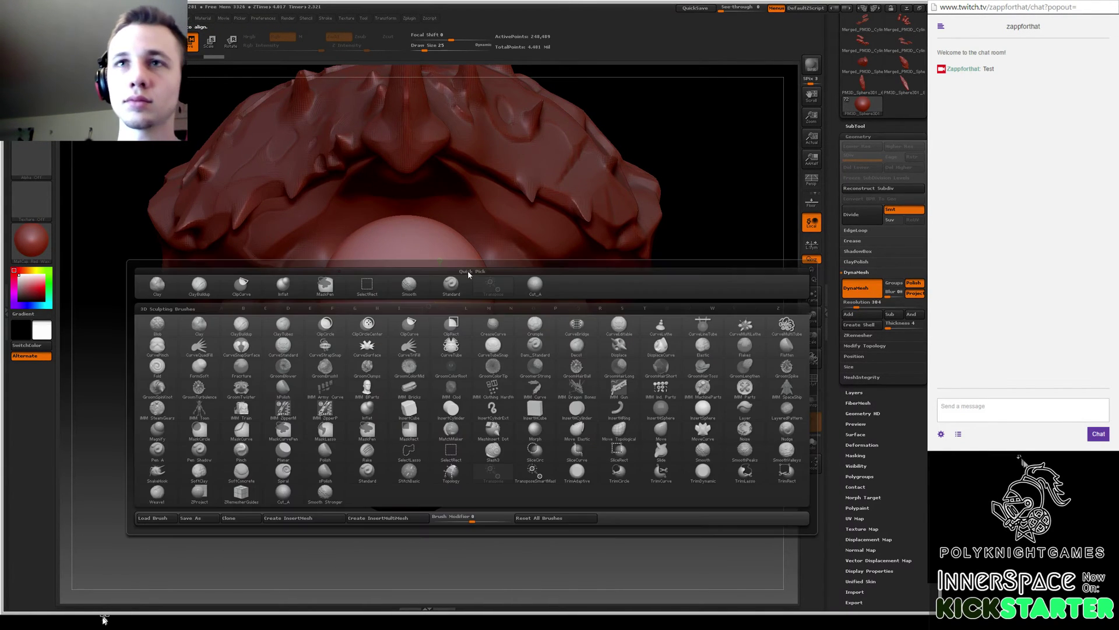
click(581, 455)
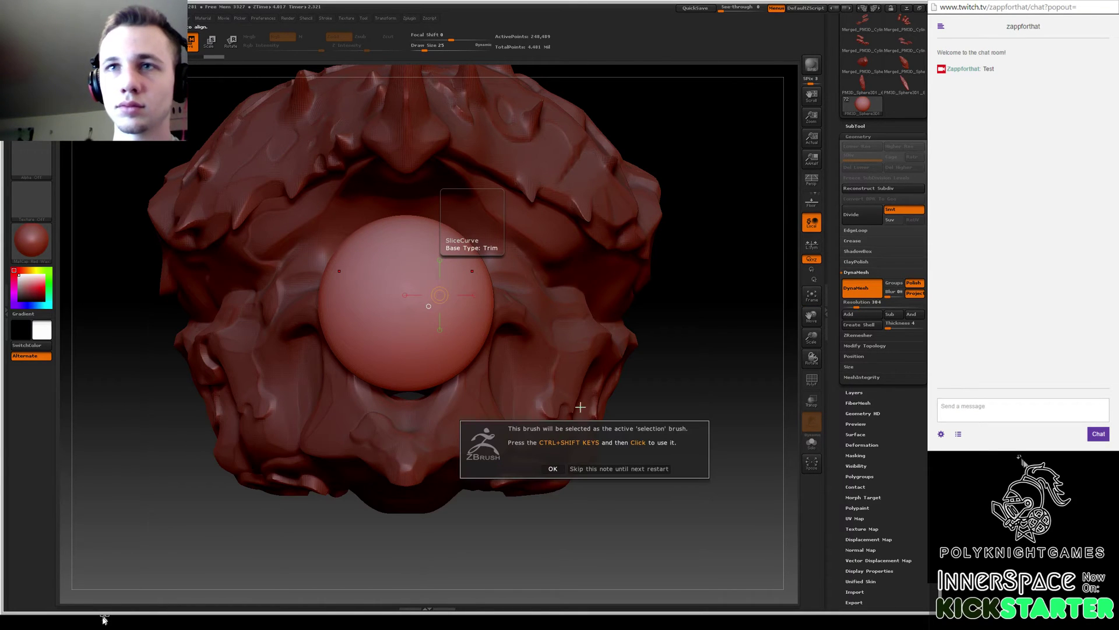
click(556, 468)
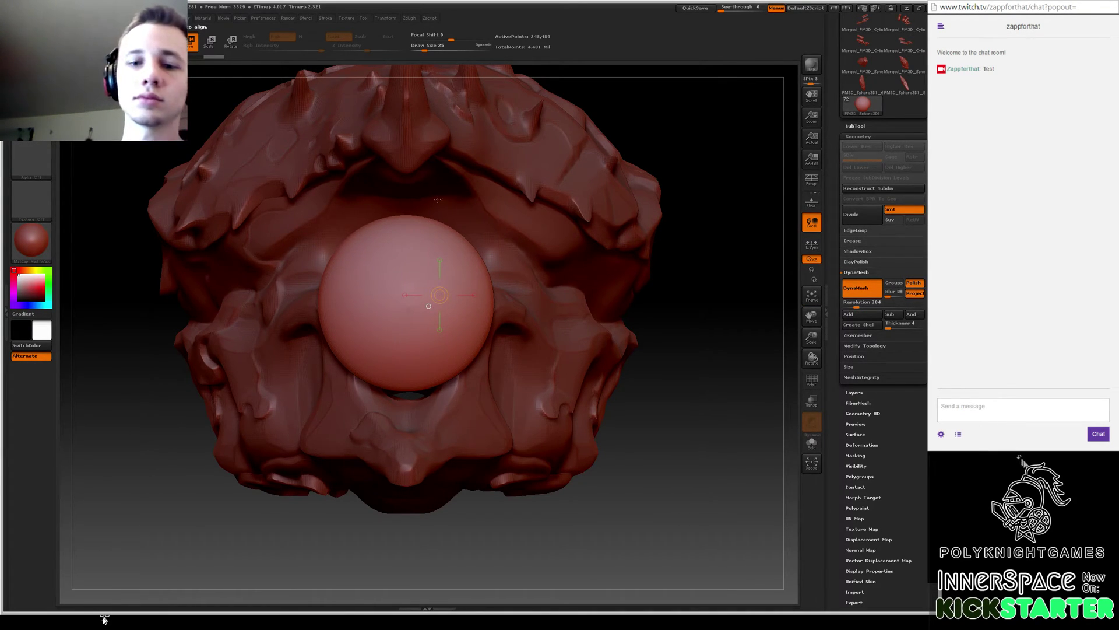
ctrl+shift+drag(444, 182, 404, 436)
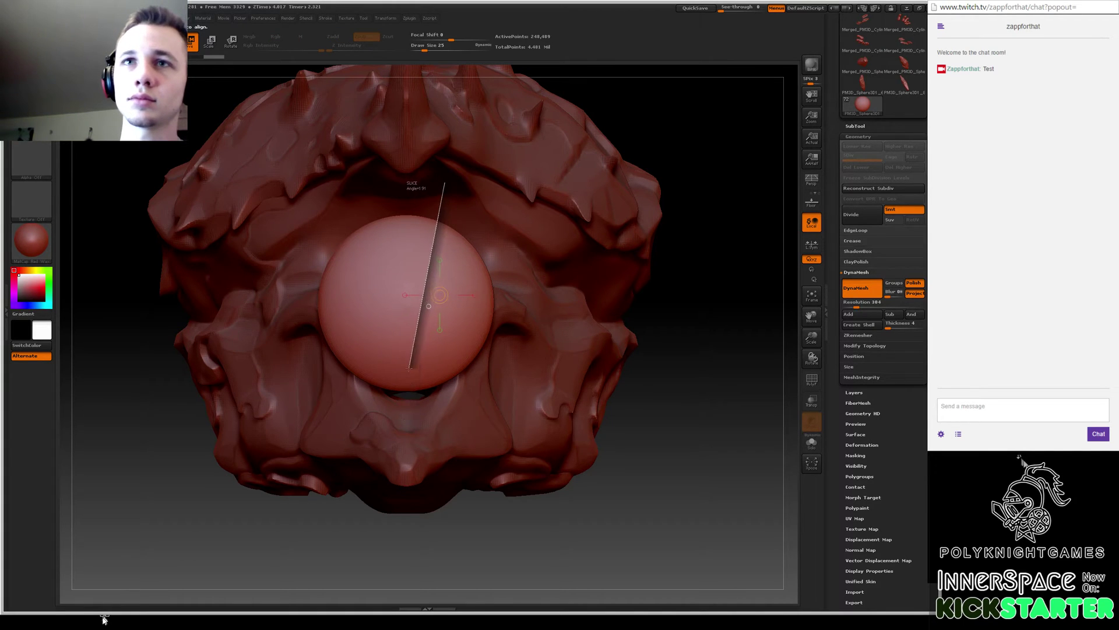
mouse_move(403, 442)
ctrl+shift+mouse_down()
mouse_move(414, 478)
mouse_move(438, 483)
ctrl+shift+mouse_up()
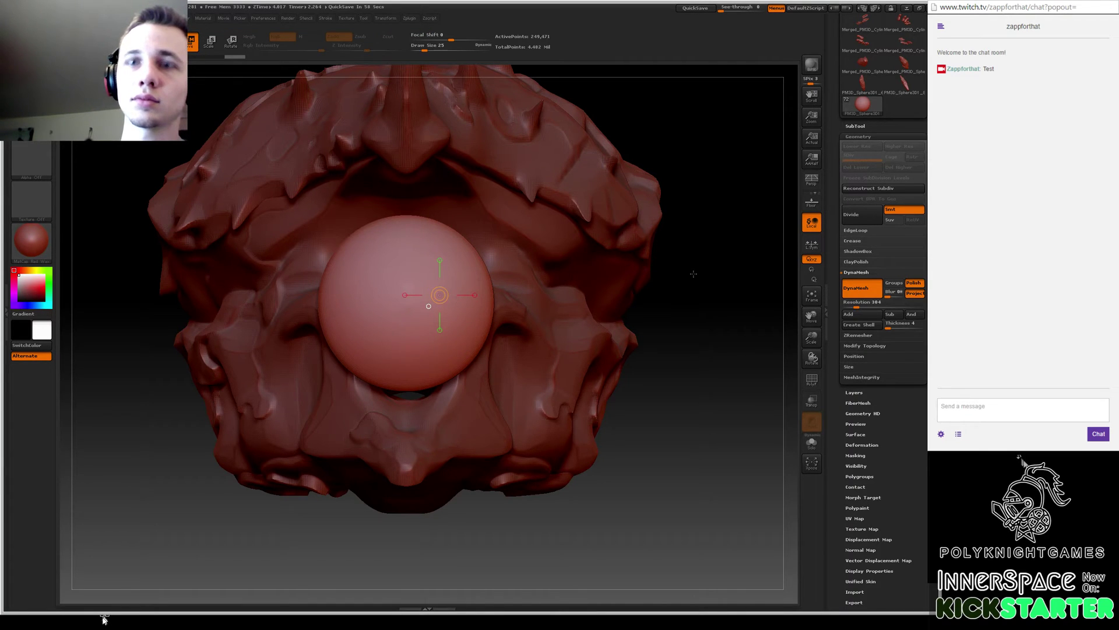
key(shift+f)
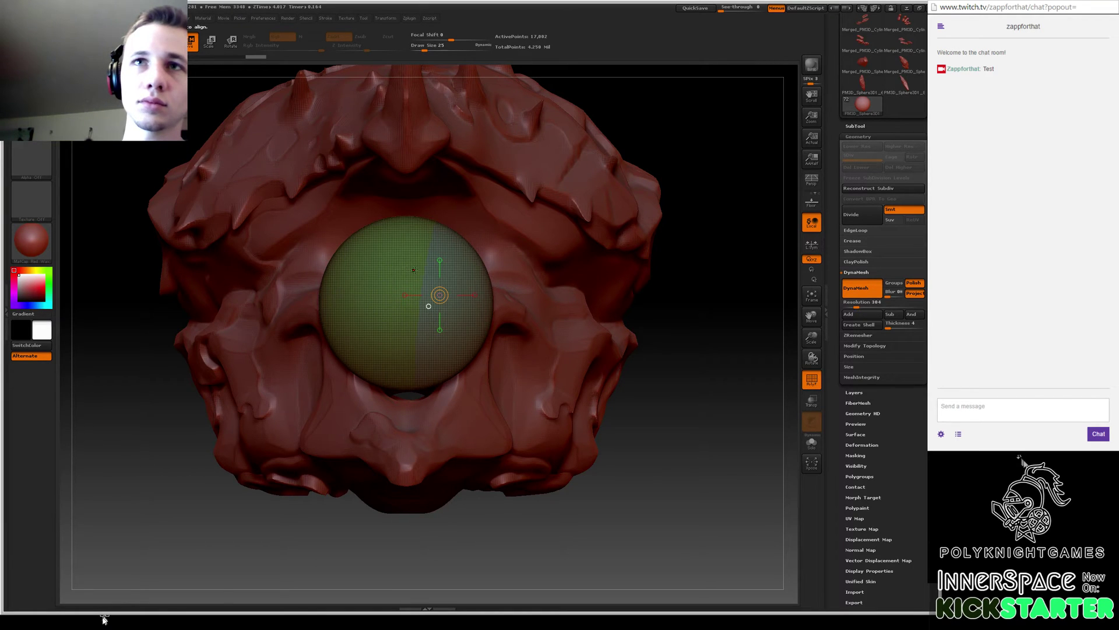
mouse_move(466, 185)
ctrl+shift+mouse_down()
mouse_move(433, 403)
mouse_move(432, 544)
ctrl+shift+mouse_up()
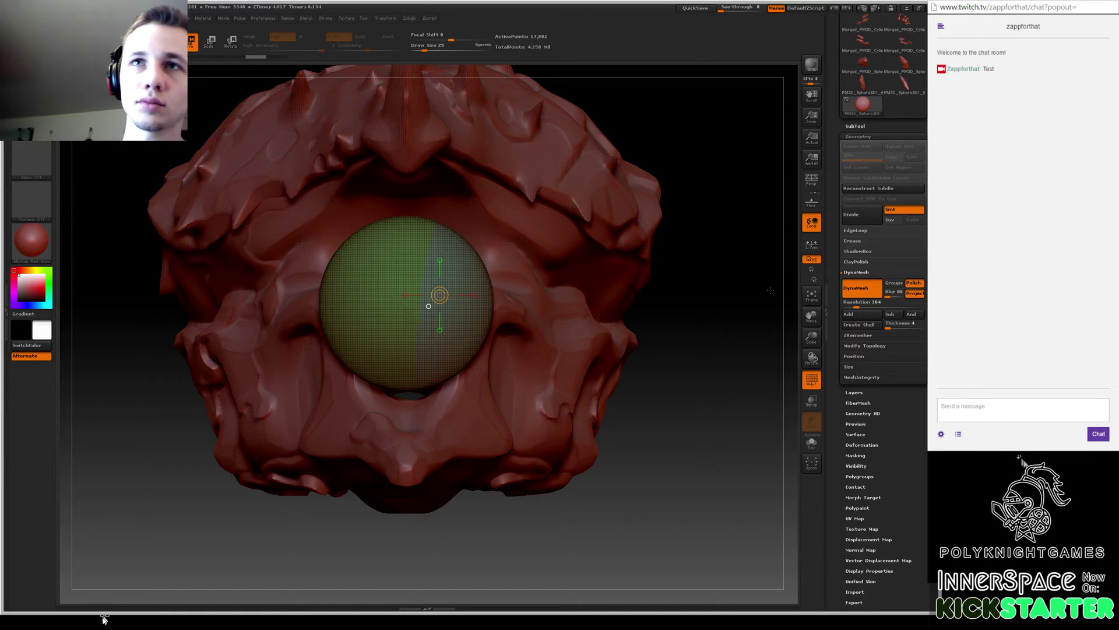
Merge the mouth sphere into one polygroup with Auto Groups, then slice it vertically in two.
click(858, 136)
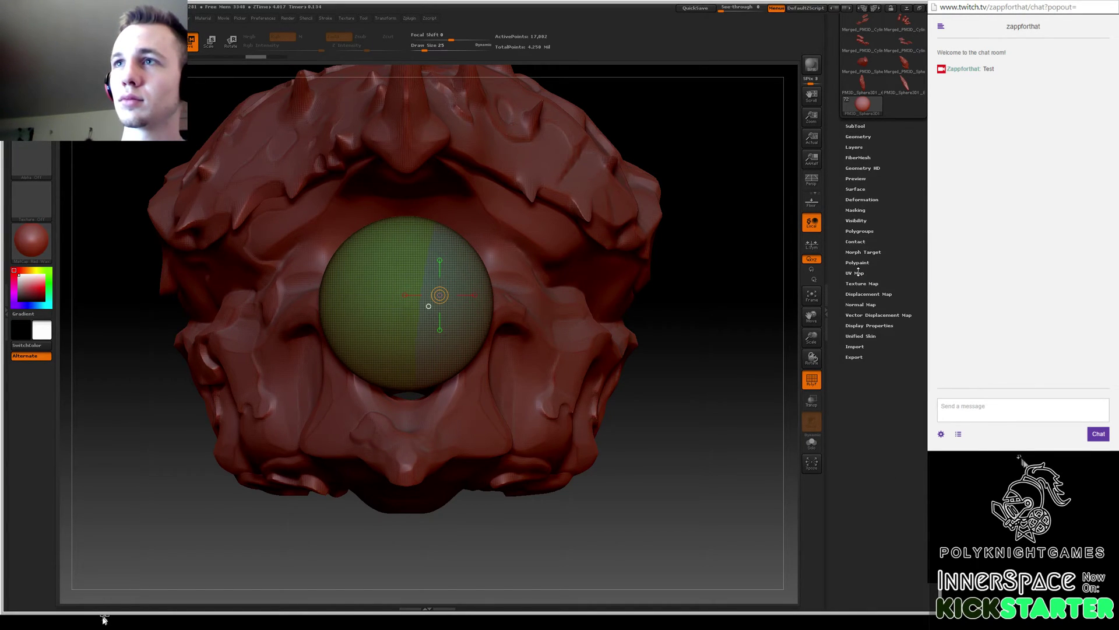
click(859, 231)
click(860, 242)
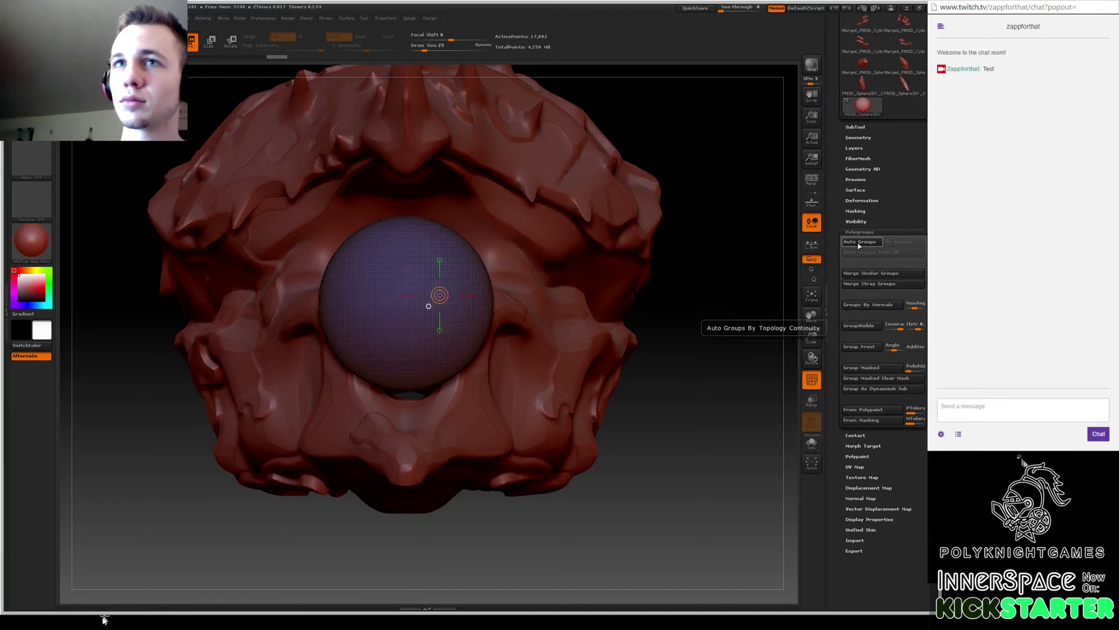
mouse_move(465, 207)
ctrl+shift+mouse_down()
mouse_move(421, 318)
mouse_move(419, 518)
ctrl+shift+mouse_up()
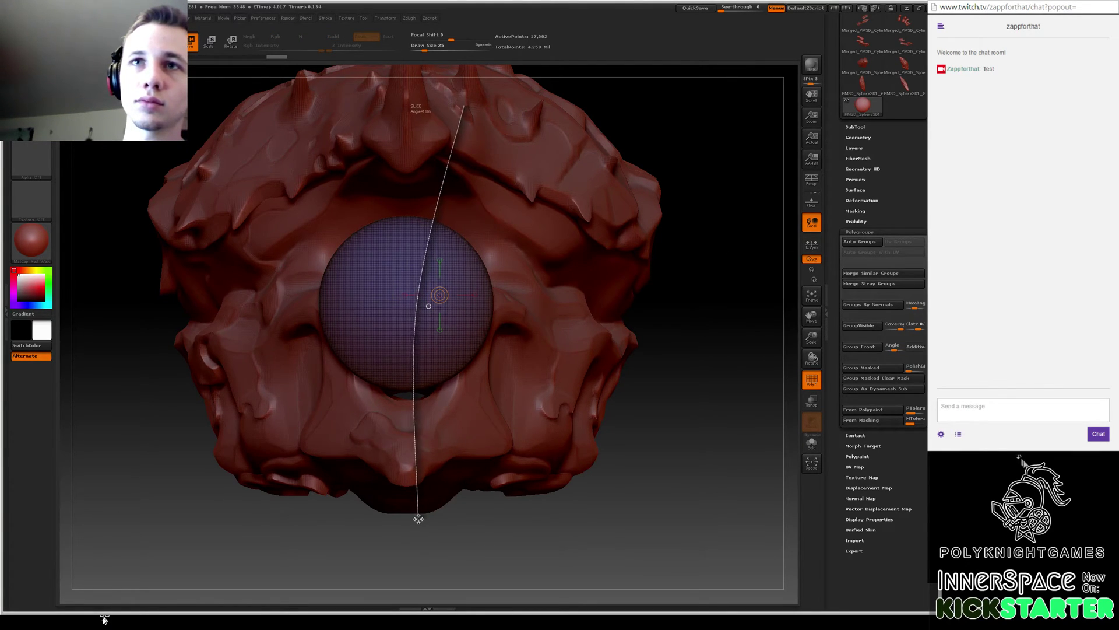
ctrl+shift+drag(419, 518, 418, 519)
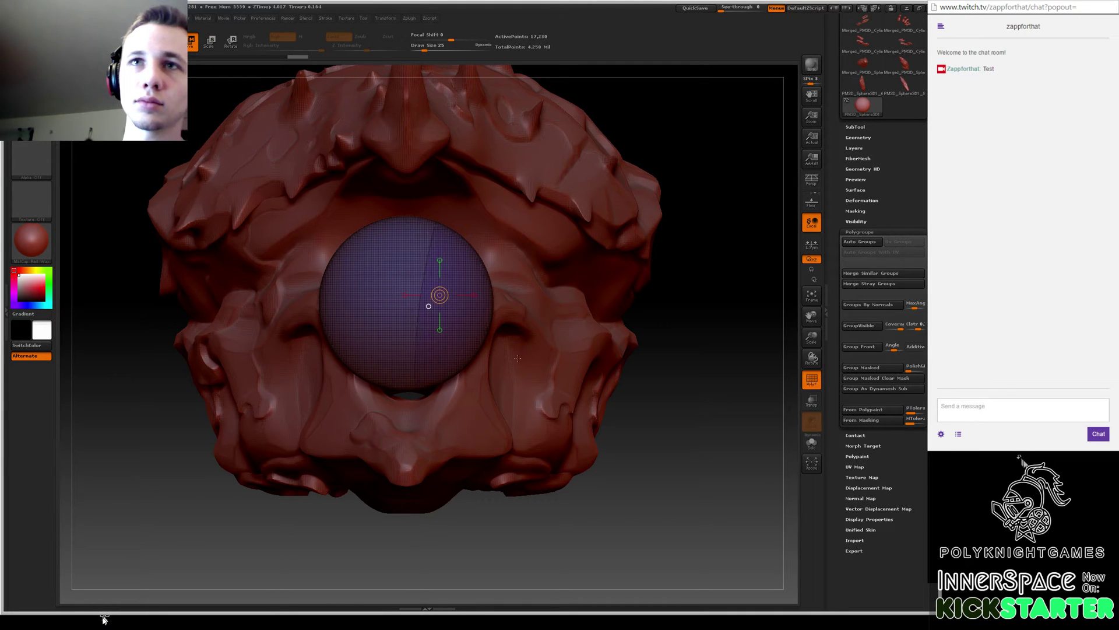
drag(684, 304, 685, 309)
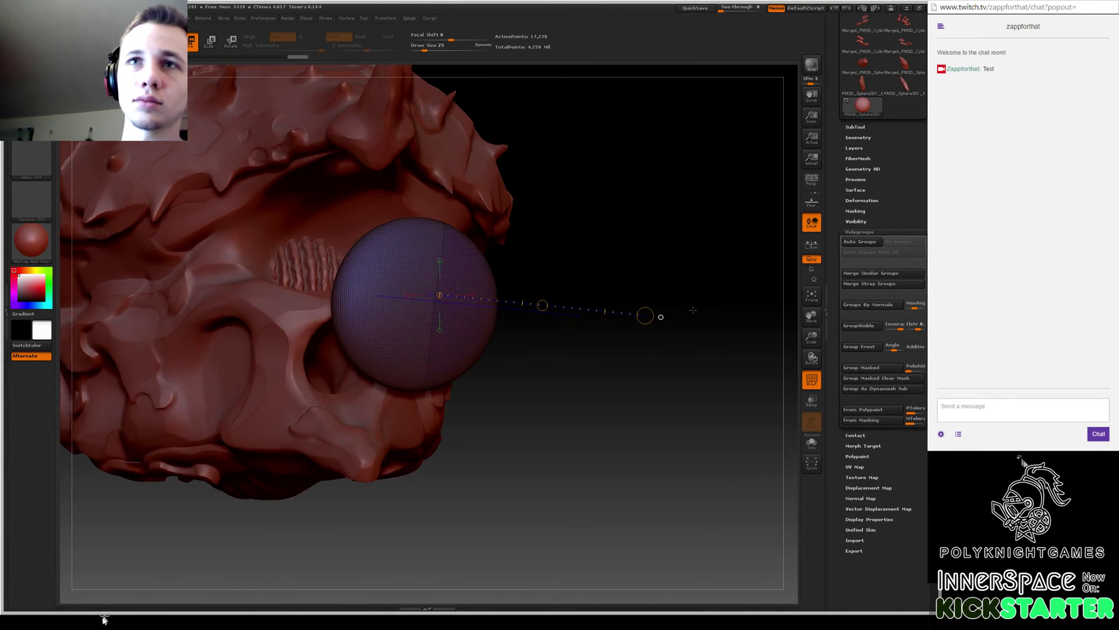
Draw a second slice up from the sphere's bottom and check the split from front view.
ctrl+shift+drag(359, 185, 359, 130)
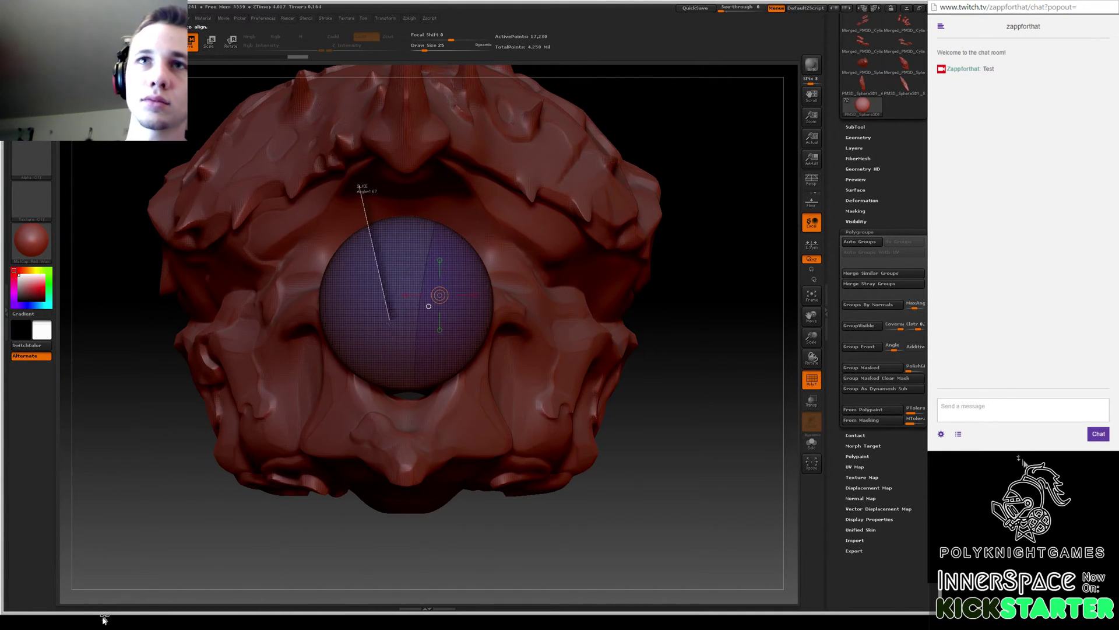
mouse_move(376, 436)
ctrl+shift+mouse_down()
mouse_move(377, 321)
mouse_move(342, 145)
mouse_move(362, 180)
mouse_move(399, 178)
ctrl+shift+mouse_up()
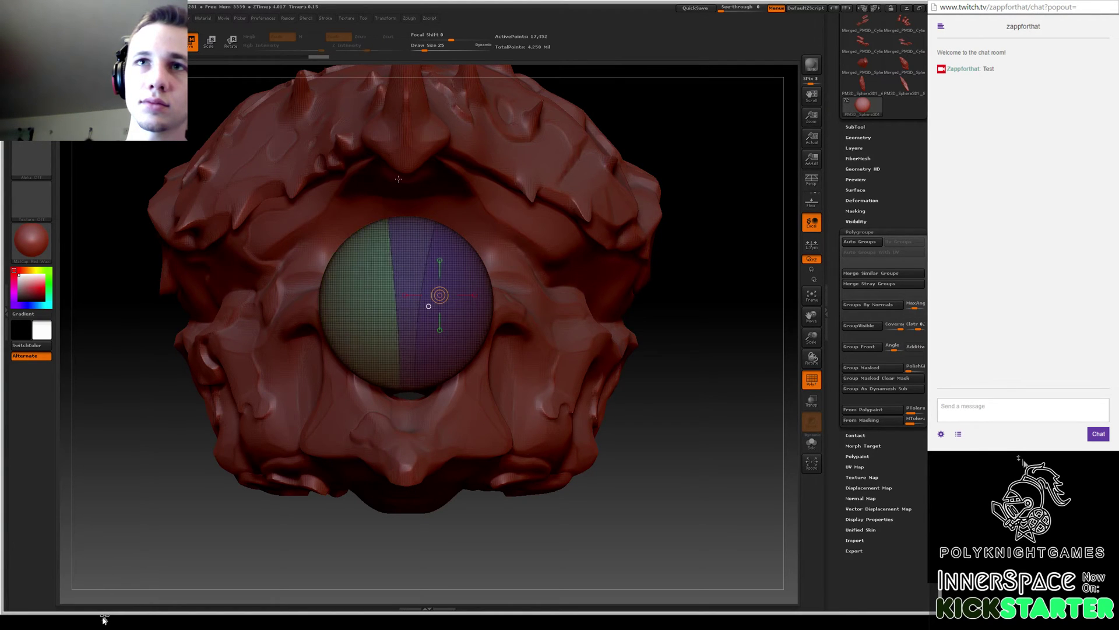
drag(320, 328, 413, 291)
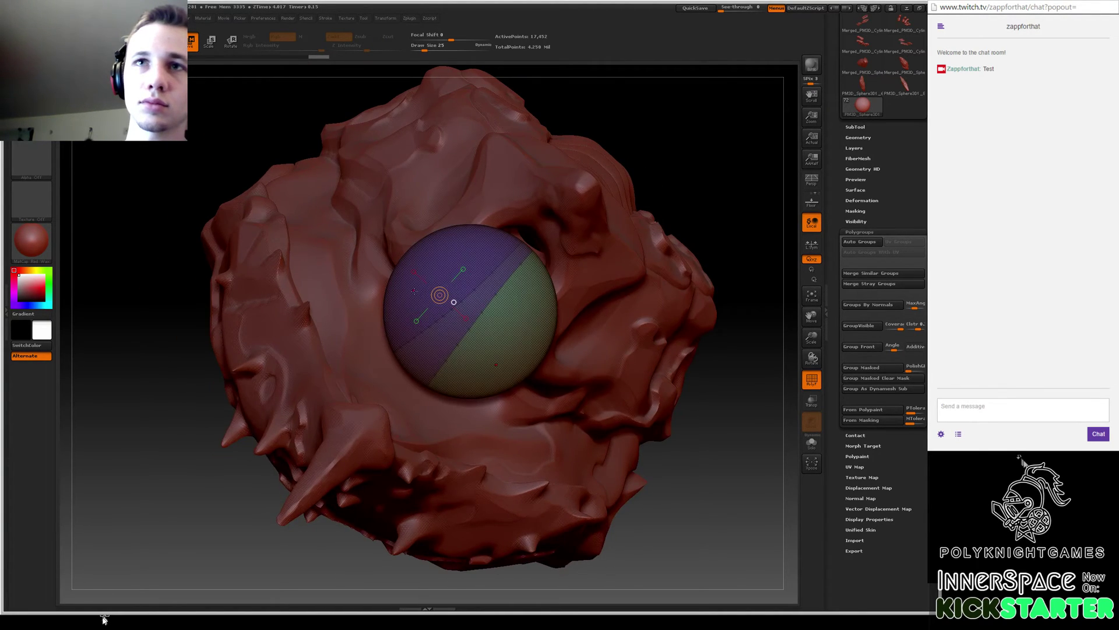
mouse_move(720, 370)
shift+mouse_down()
mouse_move(692, 292)
mouse_move(723, 345)
mouse_move(578, 263)
shift+mouse_up()
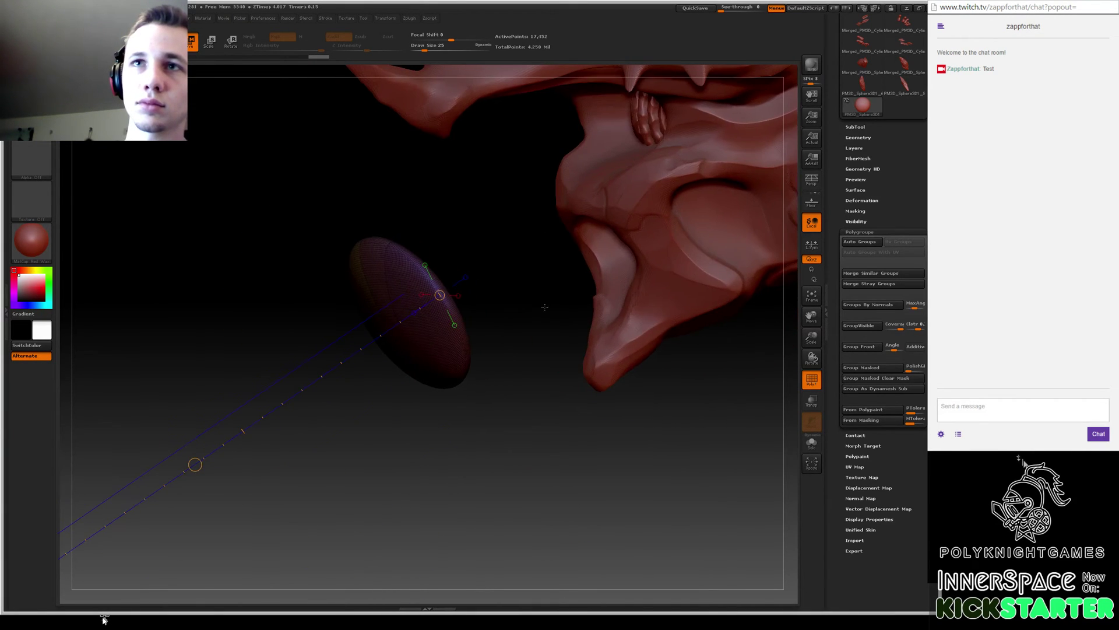
Undo a first horizontal slice, then redo it horizontally across the sphere.
mouse_move(686, 297)
ctrl+shift+mouse_down()
mouse_move(240, 298)
mouse_move(229, 308)
ctrl+shift+mouse_up()
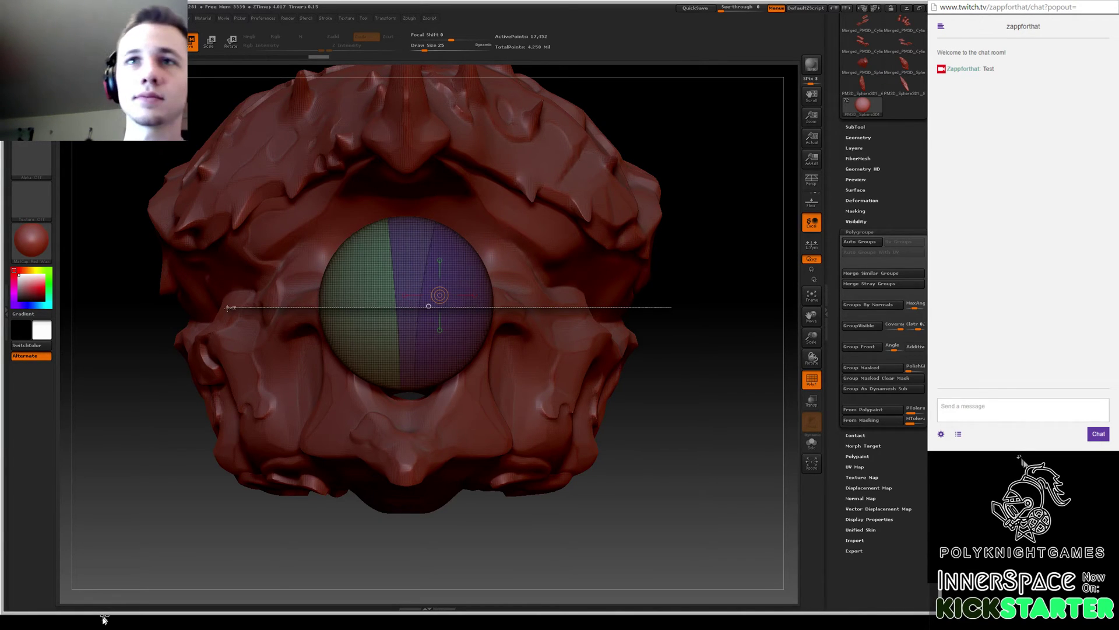
ctrl+shift+drag(229, 307, 201, 303)
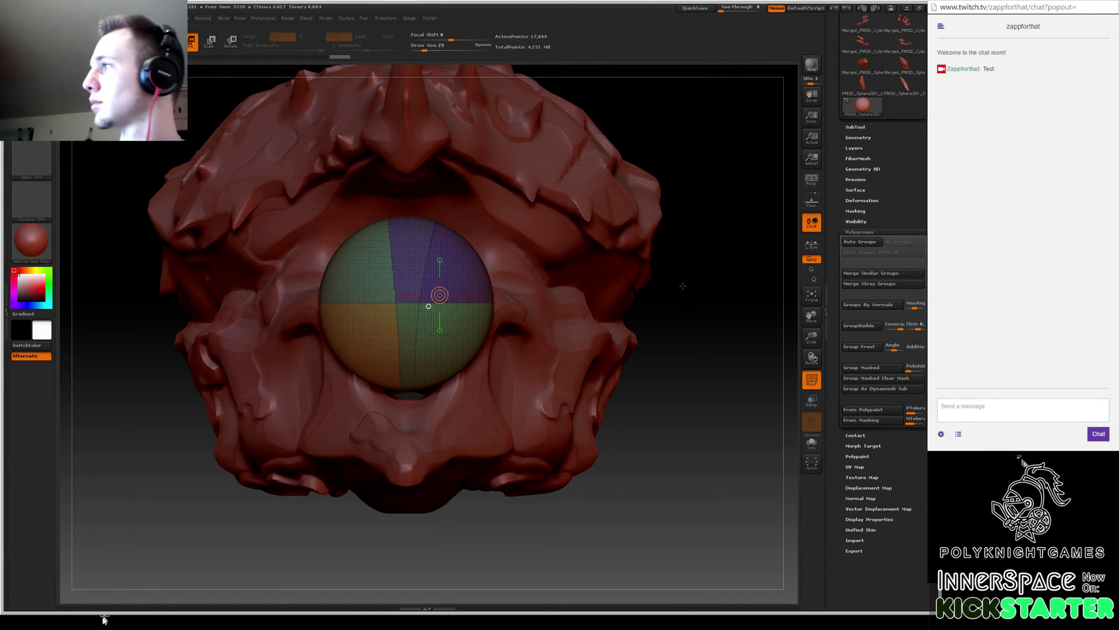
key(ctrl+z)
key(ctrl+z)
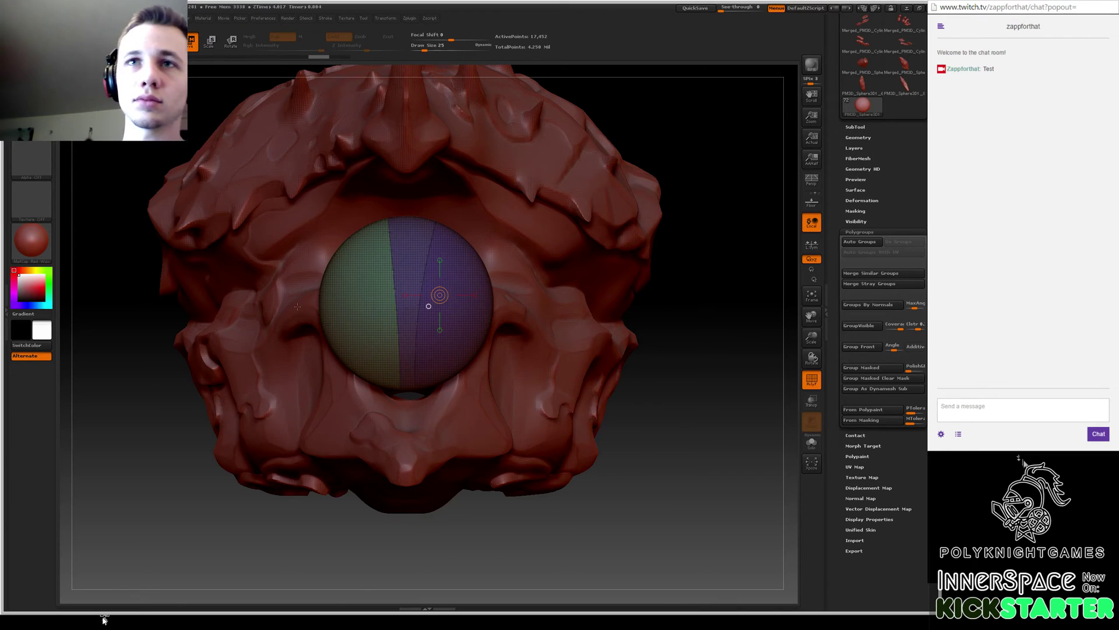
drag(297, 306, 542, 299)
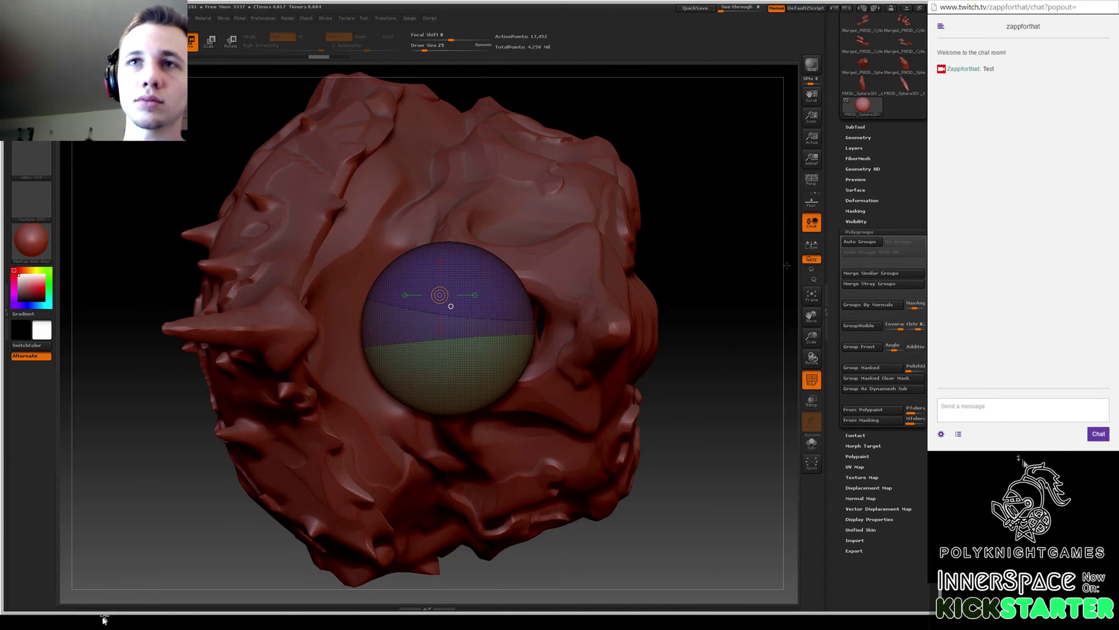
drag(451, 306, 428, 306)
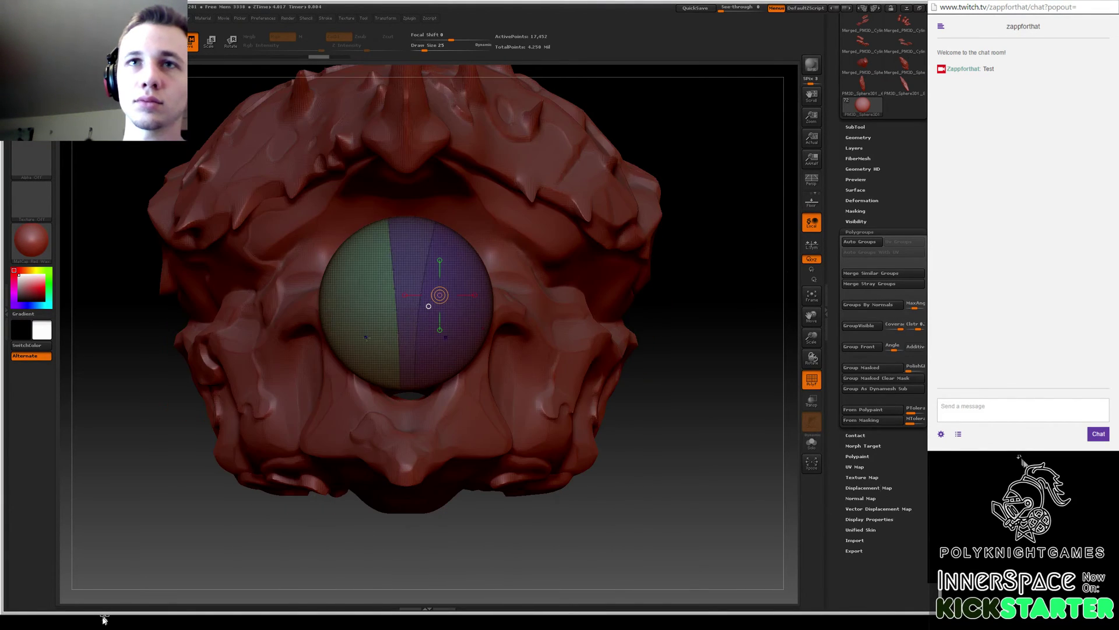
mouse_move(251, 301)
ctrl+shift+mouse_down()
mouse_move(582, 297)
mouse_move(578, 276)
mouse_move(585, 286)
ctrl+shift+mouse_up()
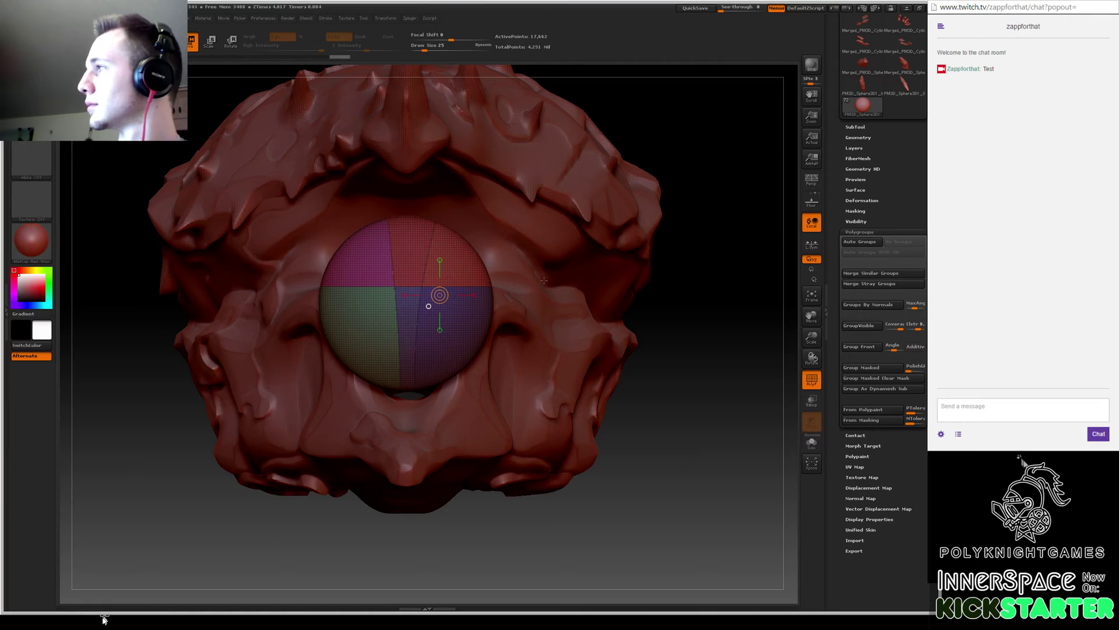
Try two diagonal slices across the sphere, then undo both.
mouse_move(524, 232)
ctrl+shift+mouse_down()
mouse_move(436, 320)
mouse_move(414, 324)
mouse_move(401, 379)
mouse_move(414, 341)
ctrl+shift+mouse_up()
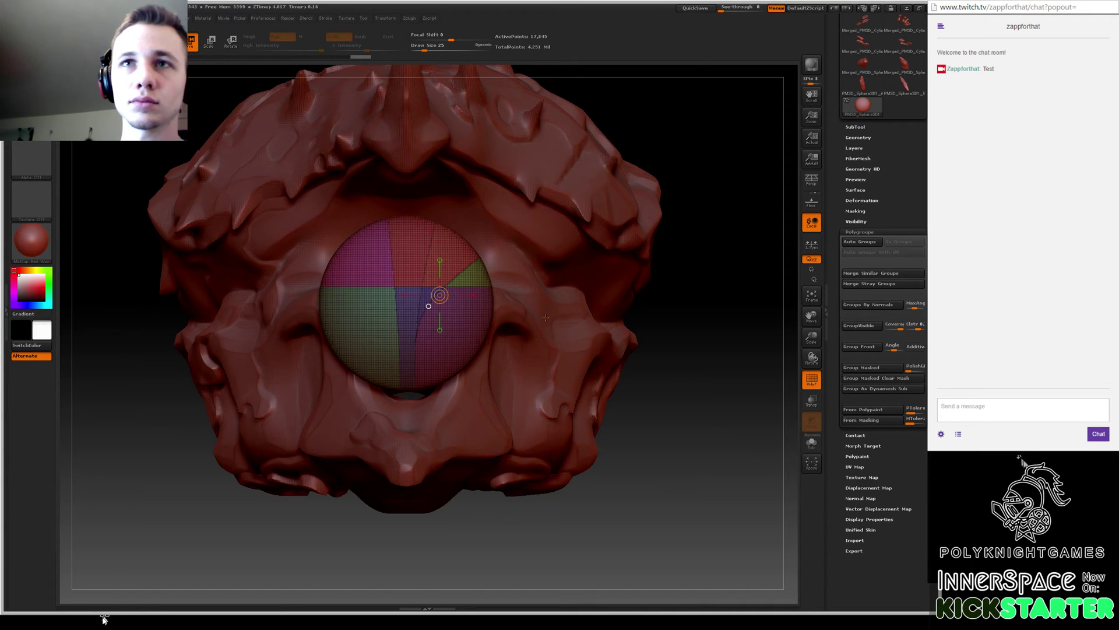
mouse_move(280, 251)
ctrl+shift+mouse_down()
mouse_move(341, 245)
mouse_move(227, 219)
mouse_move(238, 230)
ctrl+shift+mouse_up()
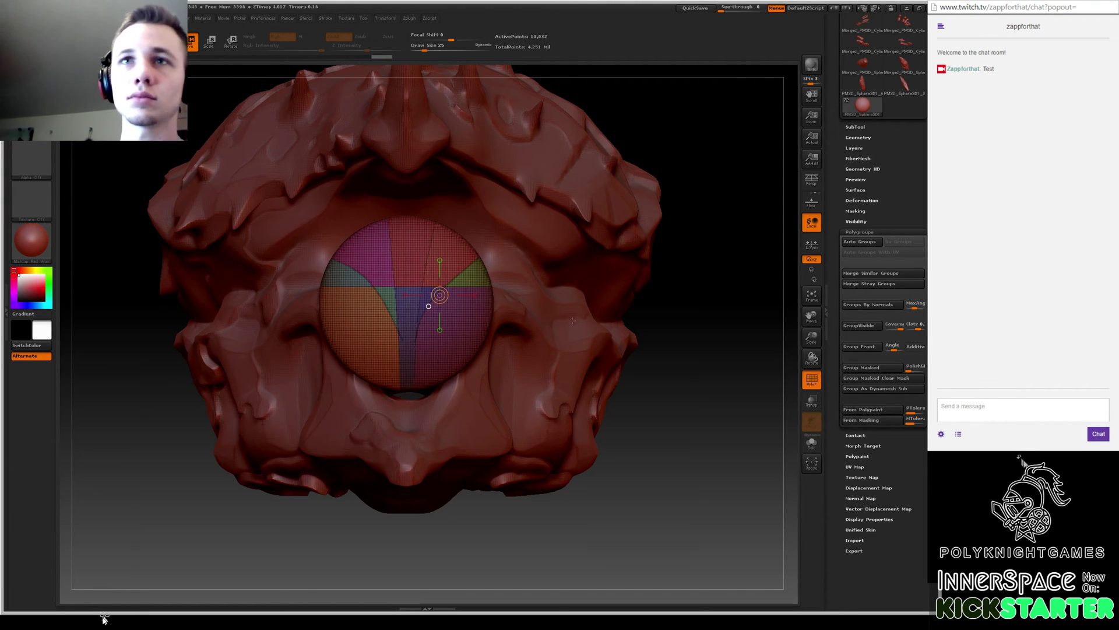
key(ctrl+z)
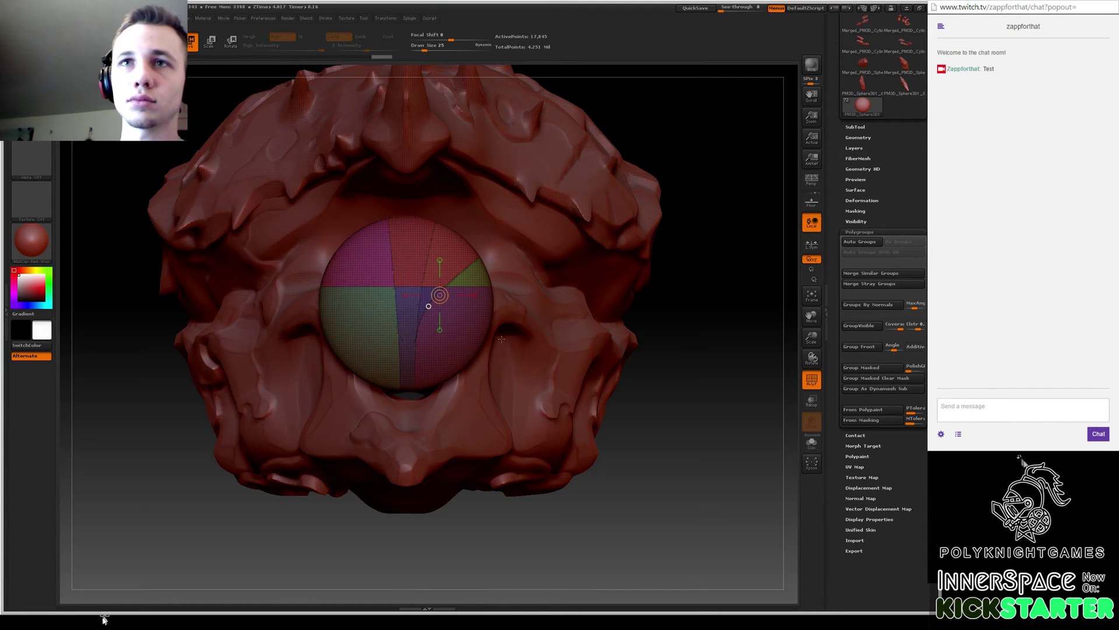
key(ctrl+z)
Add new slice lines meeting near the sphere's centre, creating more polygroup splits.
ctrl+shift+drag(418, 324, 527, 255)
ctrl+shift+drag(416, 329, 417, 330)
ctrl+shift+drag(279, 278, 396, 331)
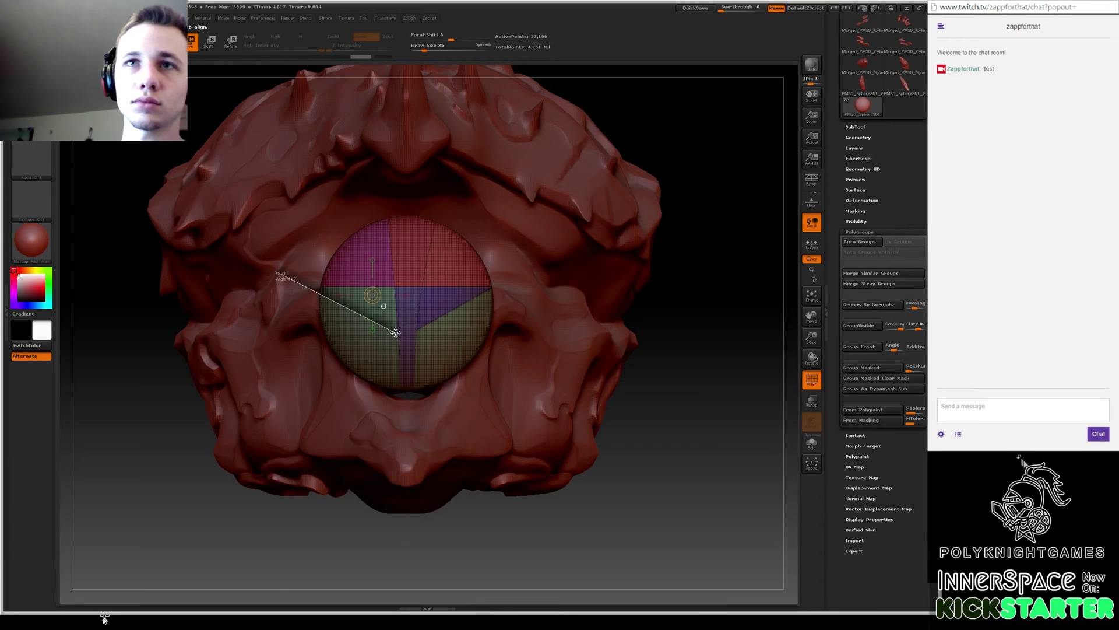
ctrl+shift+drag(396, 333, 396, 332)
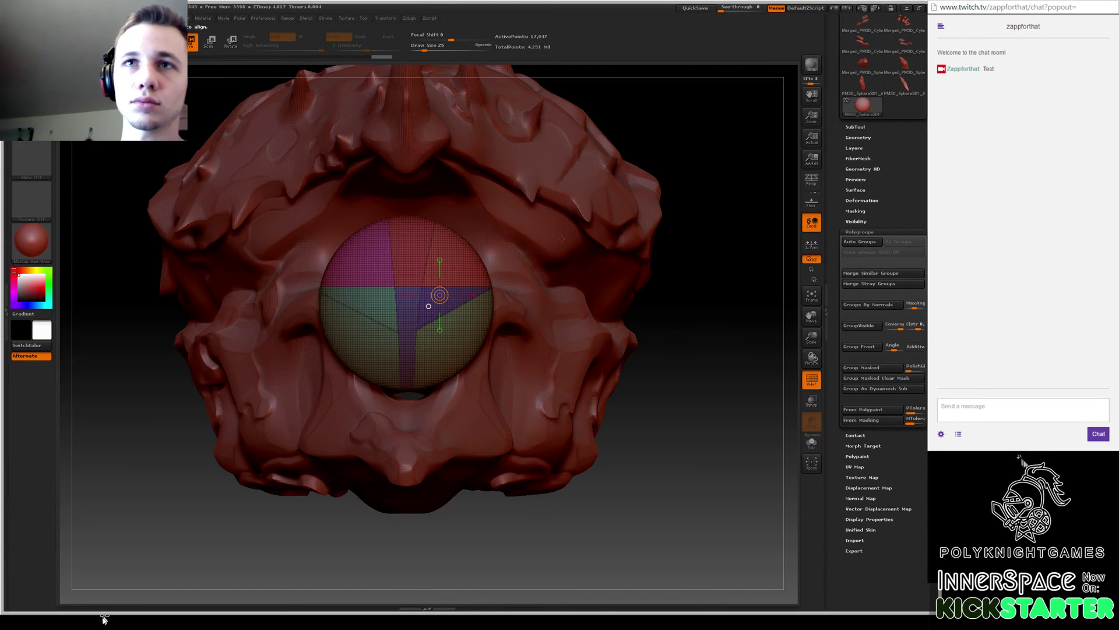
key(ctrl+shift)
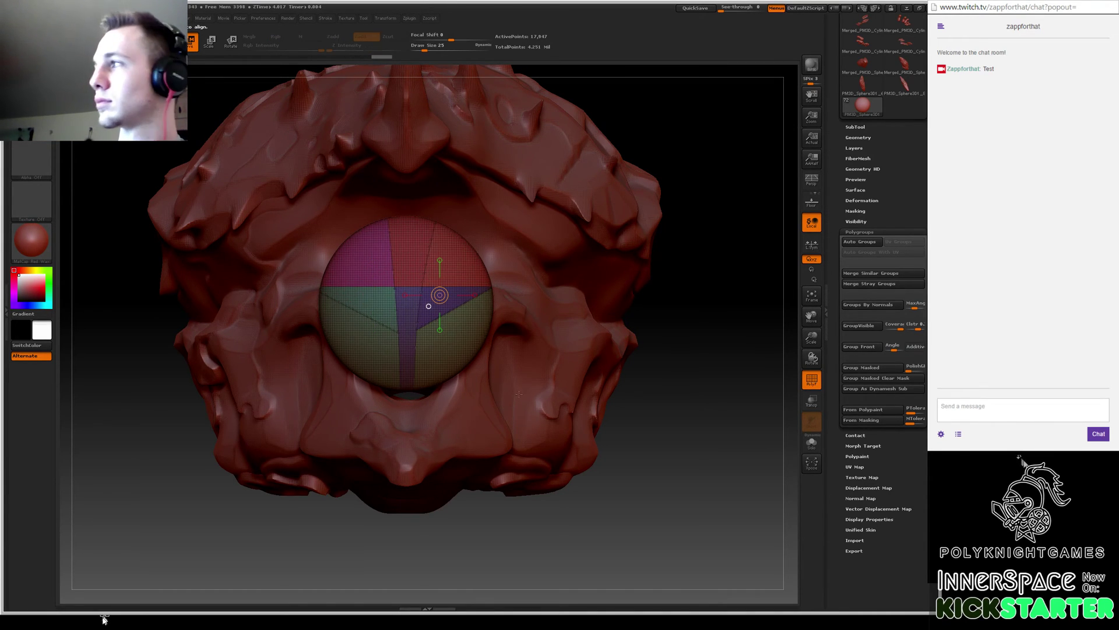
Add several wedge slices across the lower half of the sphere, then orbit to a side view.
ctrl+shift+drag(529, 385, 441, 318)
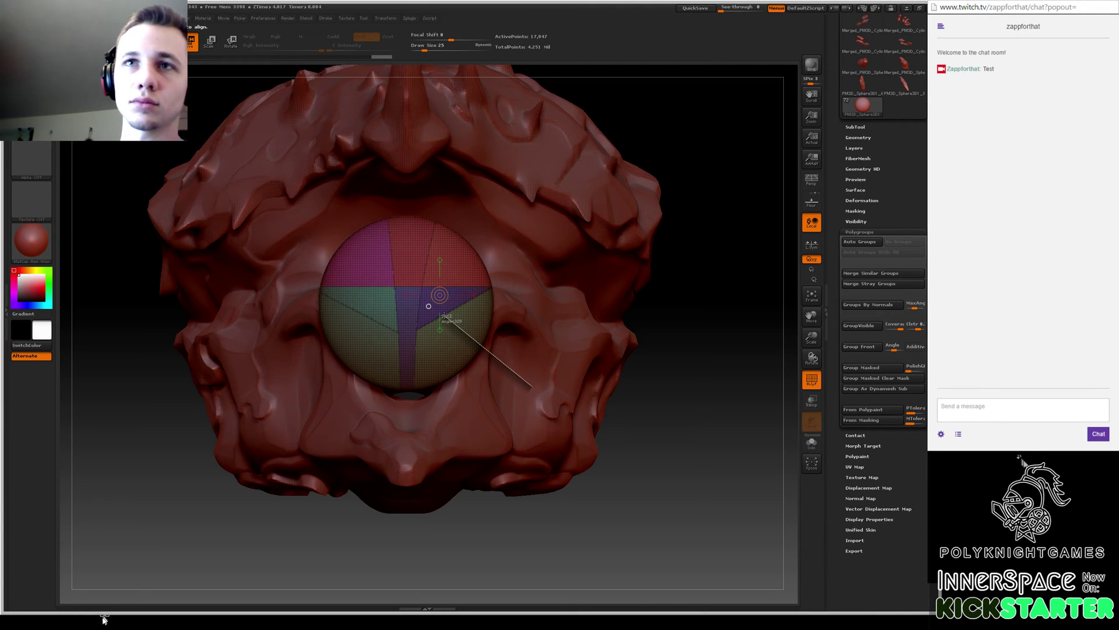
ctrl+shift+drag(460, 401, 418, 330)
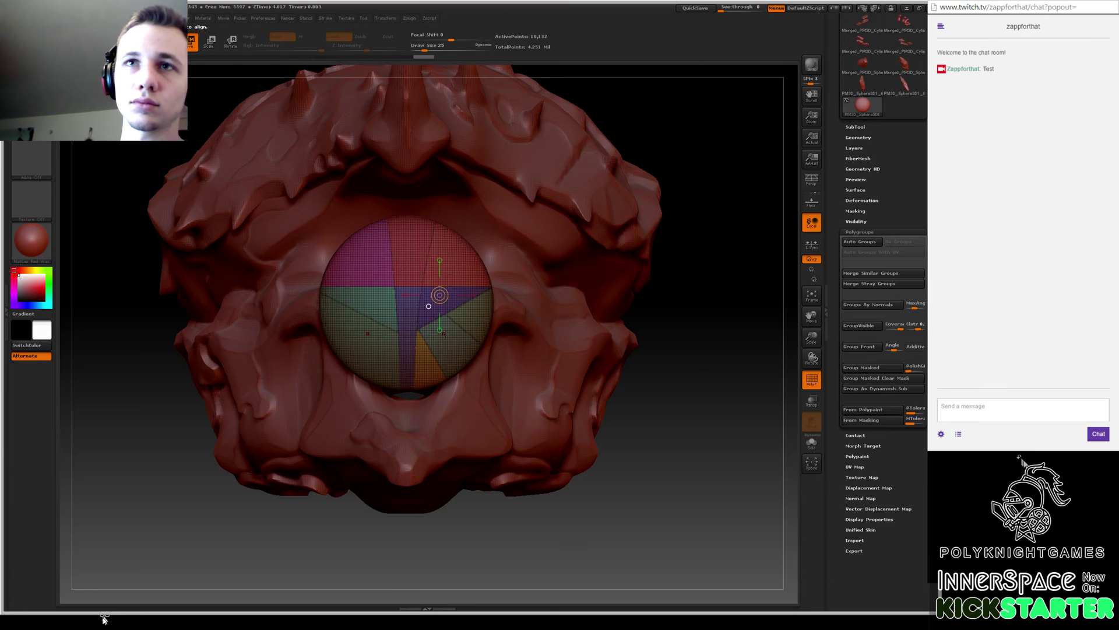
ctrl+shift+drag(357, 403, 399, 332)
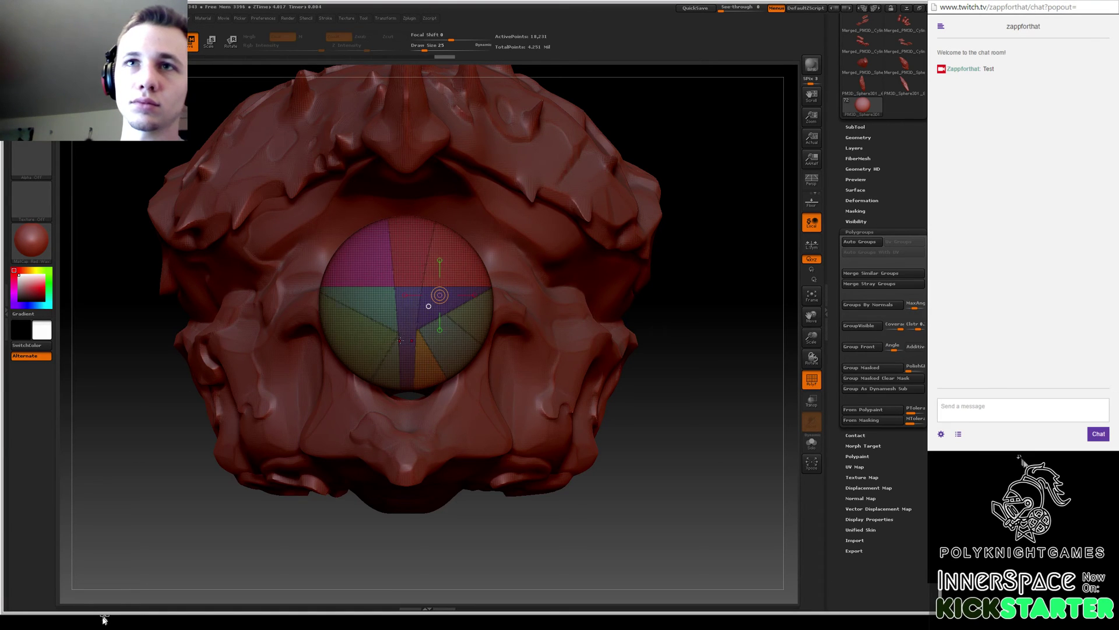
ctrl+shift+drag(322, 369, 372, 321)
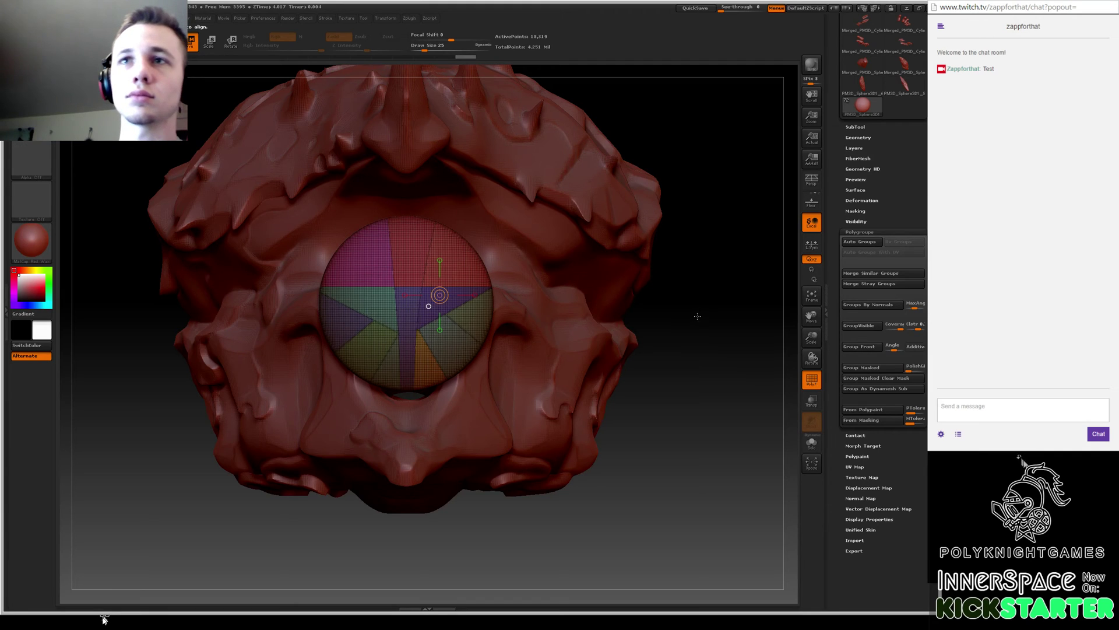
key(q)
drag(694, 315, 548, 311)
Slice one more vertical cut through the sphere and orbit to see it edge-on.
ctrl+shift+drag(481, 233, 477, 515)
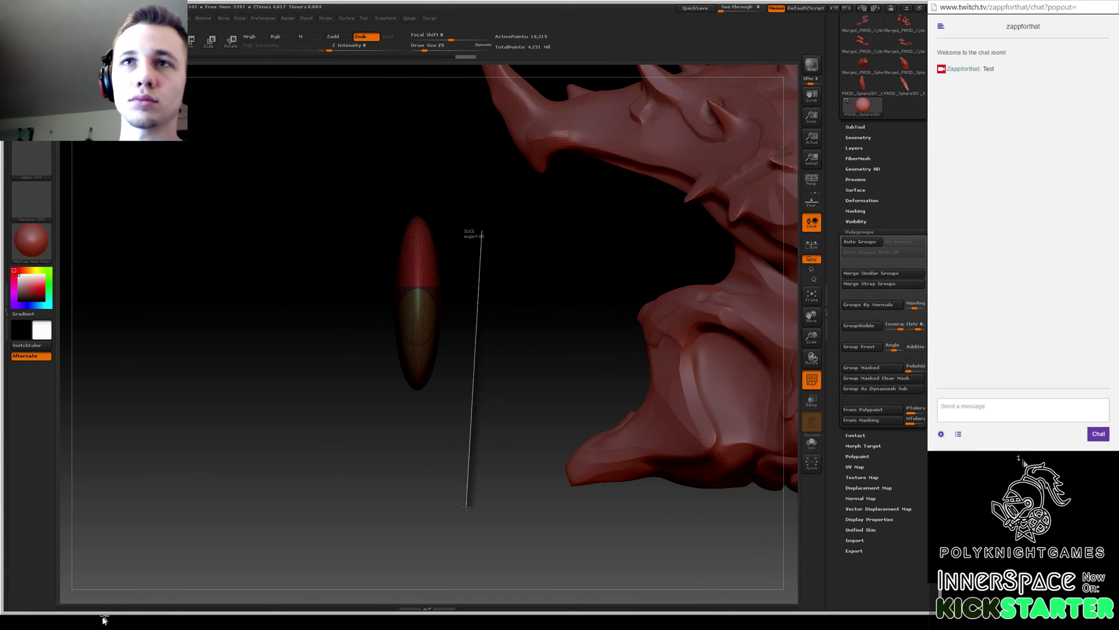
ctrl+shift+drag(419, 180, 423, 470)
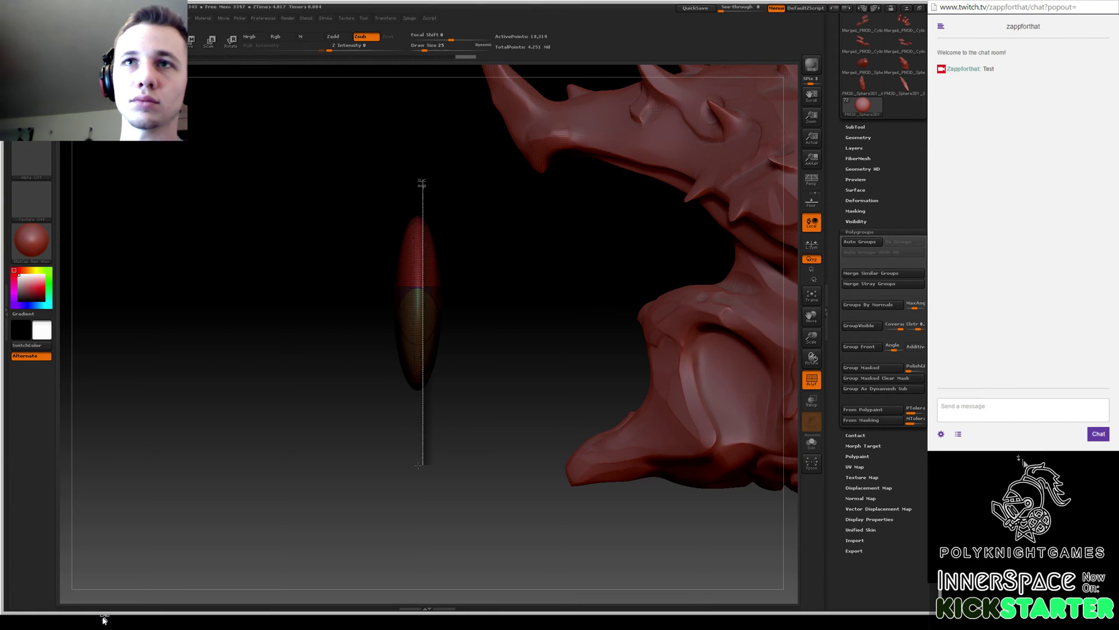
drag(497, 383, 482, 340)
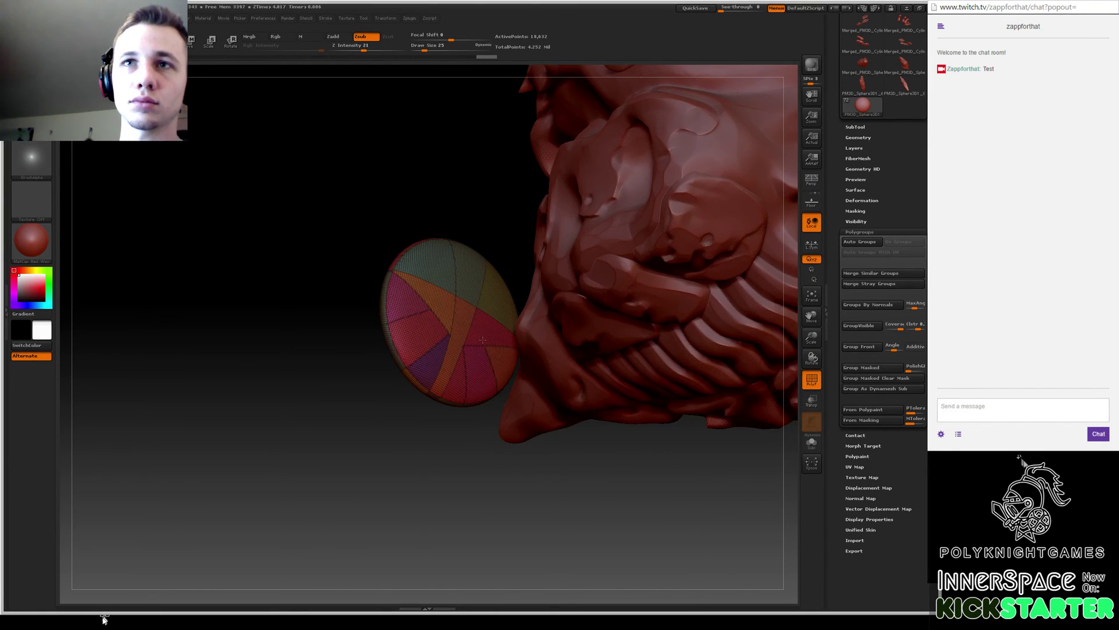
mouse_move(482, 339)
mouse_down()
mouse_move(612, 347)
mouse_move(440, 275)
mouse_up()
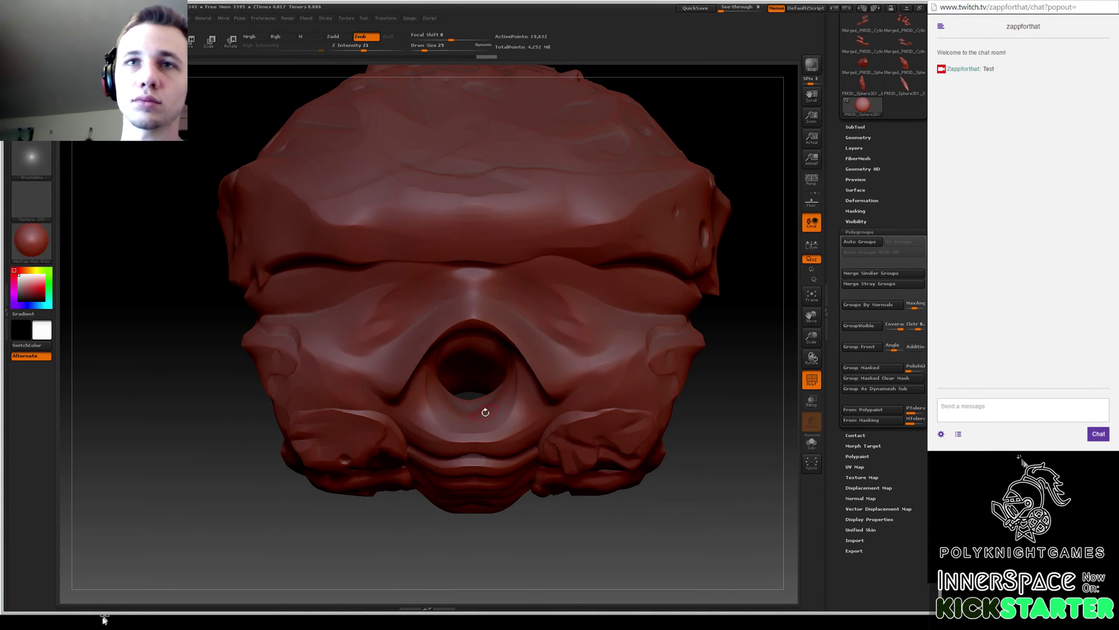
Solo the mouth sphere and hide its coloured polygroup wedges one by one.
click(811, 444)
ctrl+shift+click(429, 263)
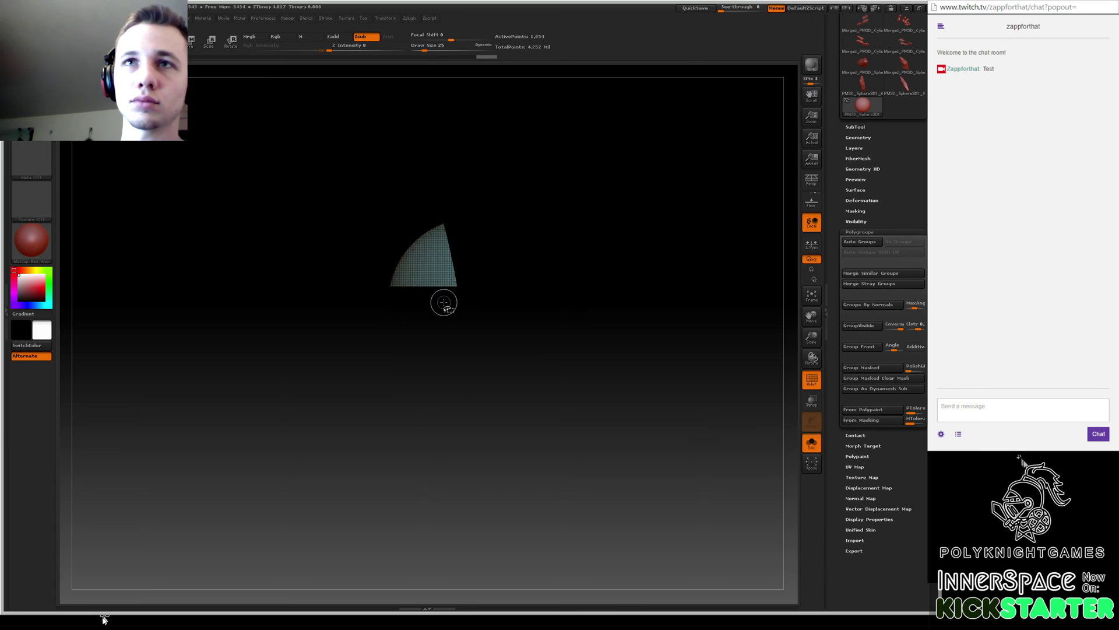
ctrl+shift+click(443, 281)
ctrl+shift+click(452, 303)
ctrl+shift+click(466, 280)
ctrl+shift+click(474, 303)
ctrl+shift+click(527, 280)
ctrl+shift+click(544, 321)
ctrl+shift+click(512, 361)
ctrl+shift+click(455, 355)
ctrl+shift+click(425, 326)
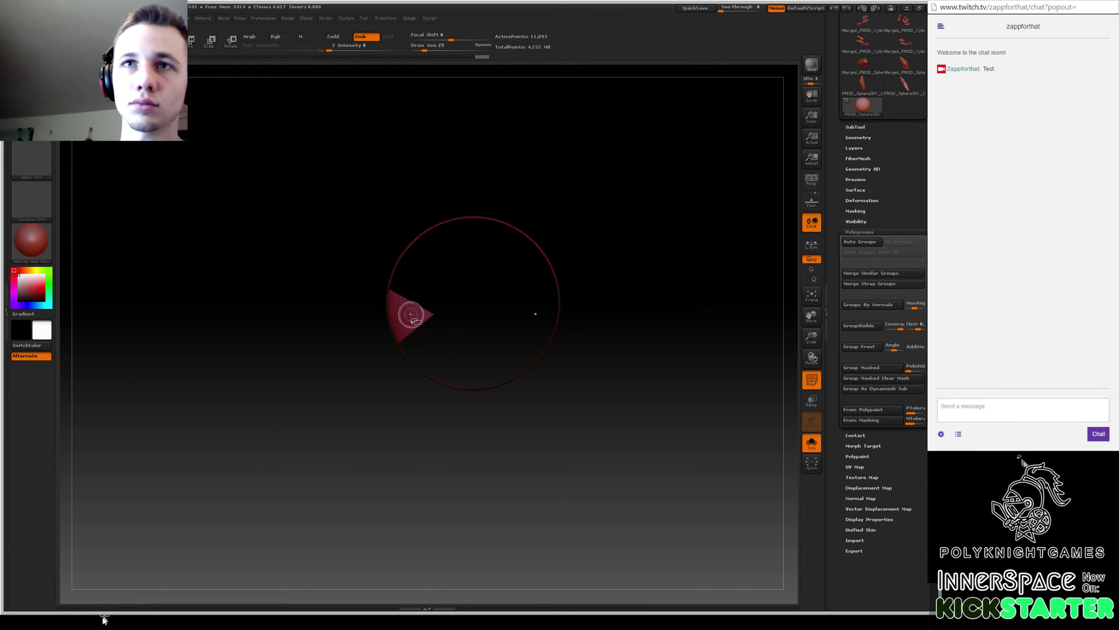
Show all the sphere's polygroups again and bring up the subtool list.
drag(603, 203, 647, 207)
ctrl+shift+click(550, 242)
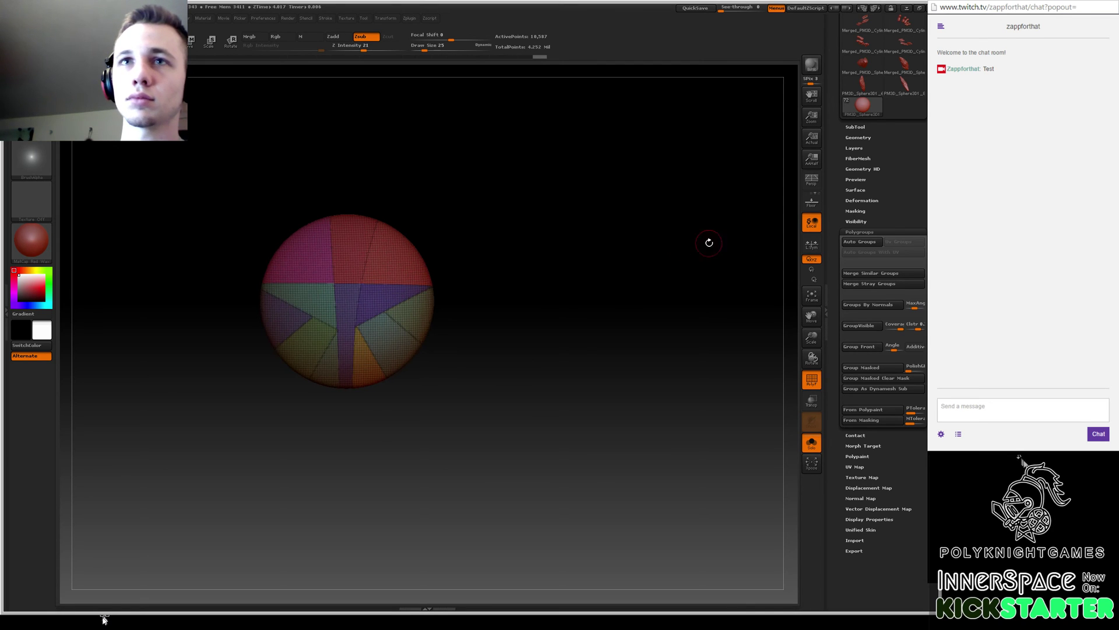
click(869, 126)
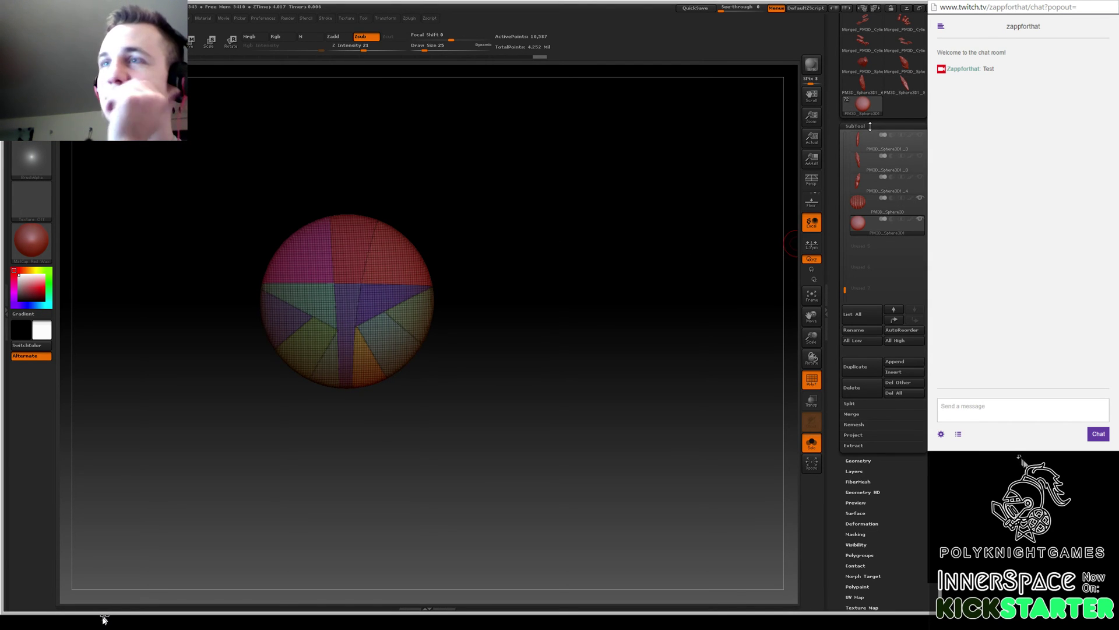
Duplicate the mouth sphere subtool and isolate the copy's top red polygroup.
mouse_move(592, 289)
mouse_down()
mouse_move(576, 286)
mouse_move(567, 252)
mouse_move(592, 265)
mouse_move(562, 290)
mouse_move(637, 291)
mouse_up()
key(ctrl)
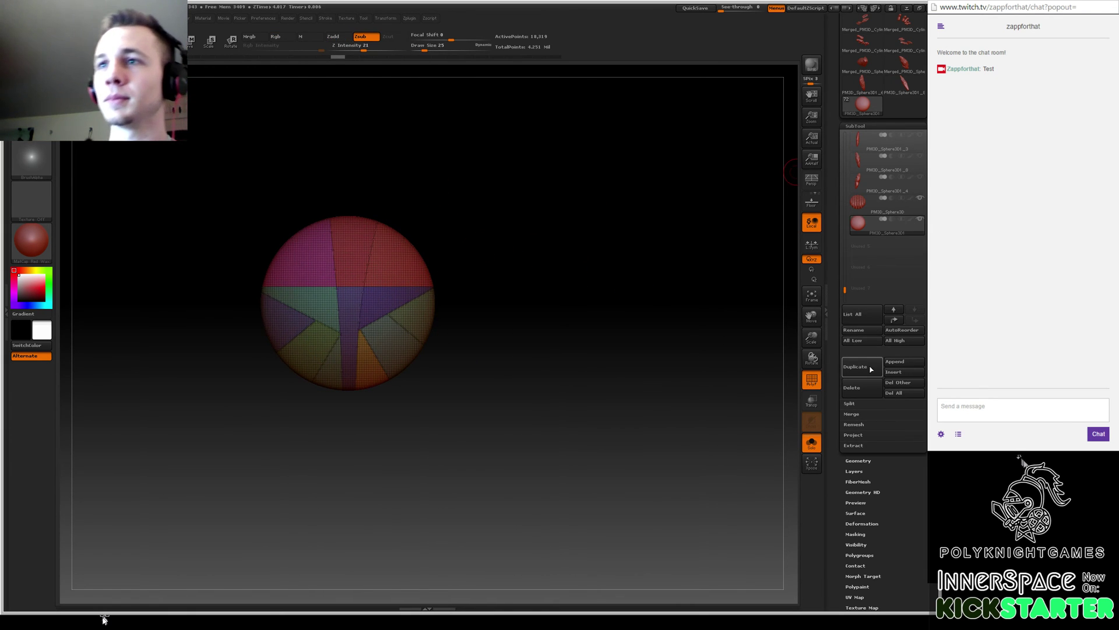
click(871, 369)
mouse_move(883, 246)
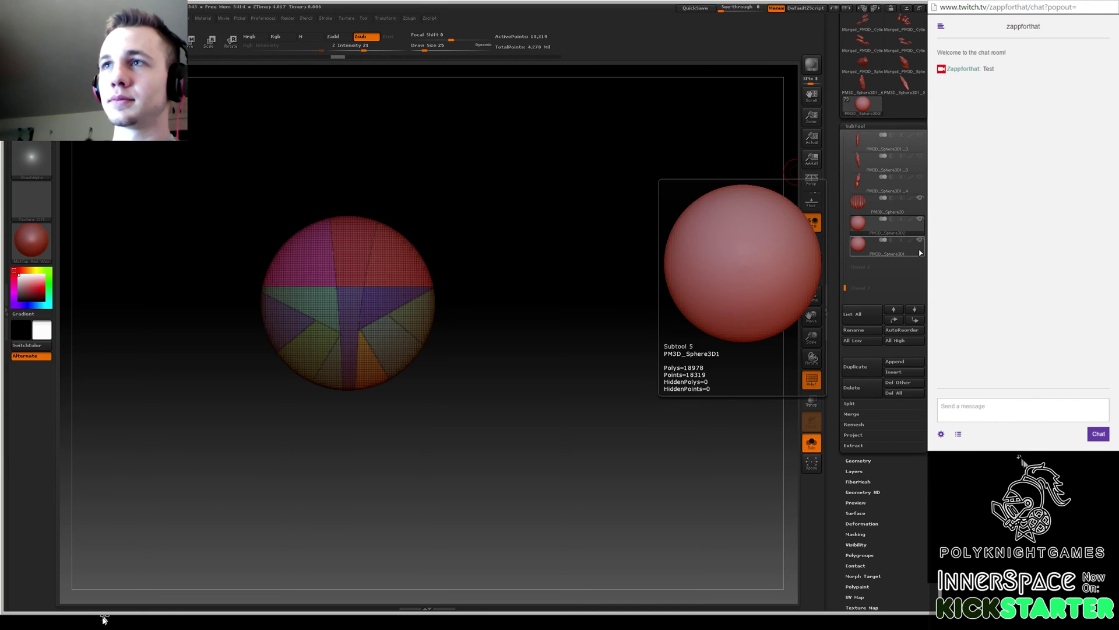
ctrl+shift+click(359, 251)
mouse_move(494, 241)
mouse_down()
mouse_move(442, 235)
mouse_move(507, 243)
mouse_up()
key(b)
key(m)
key(v)
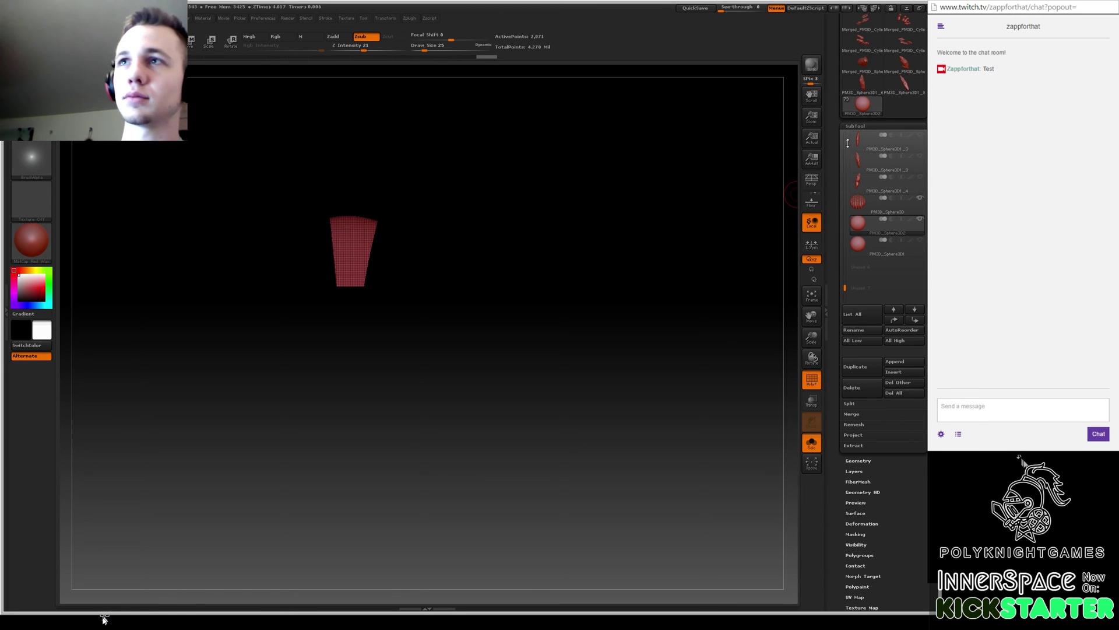
Delete the copy's hidden polygroups with Del Hidden and reselect the full sphere.
click(854, 126)
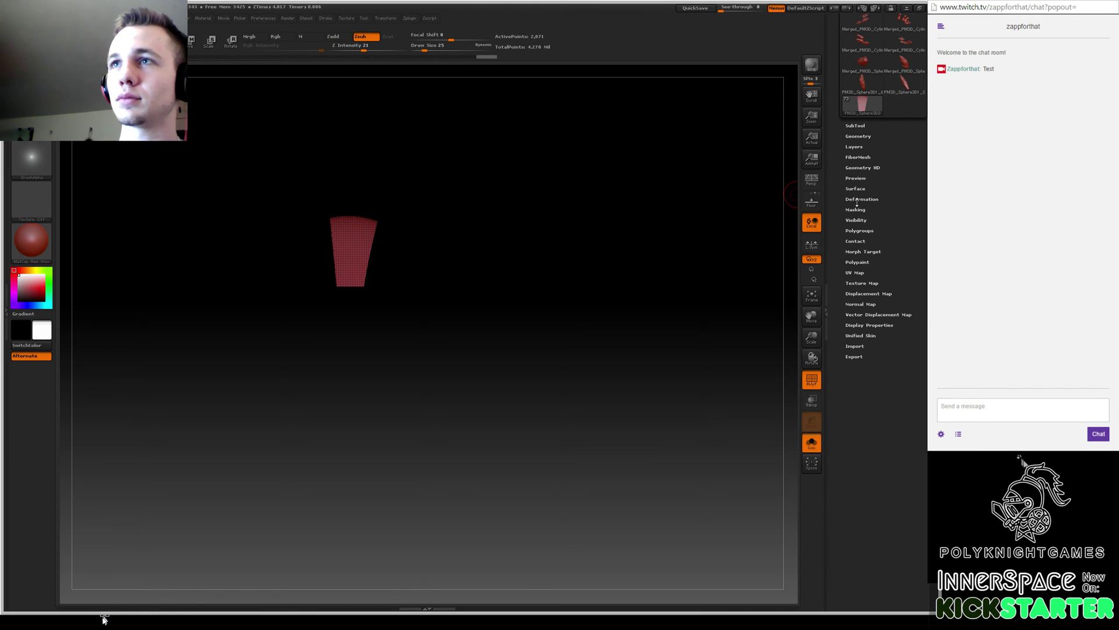
click(857, 136)
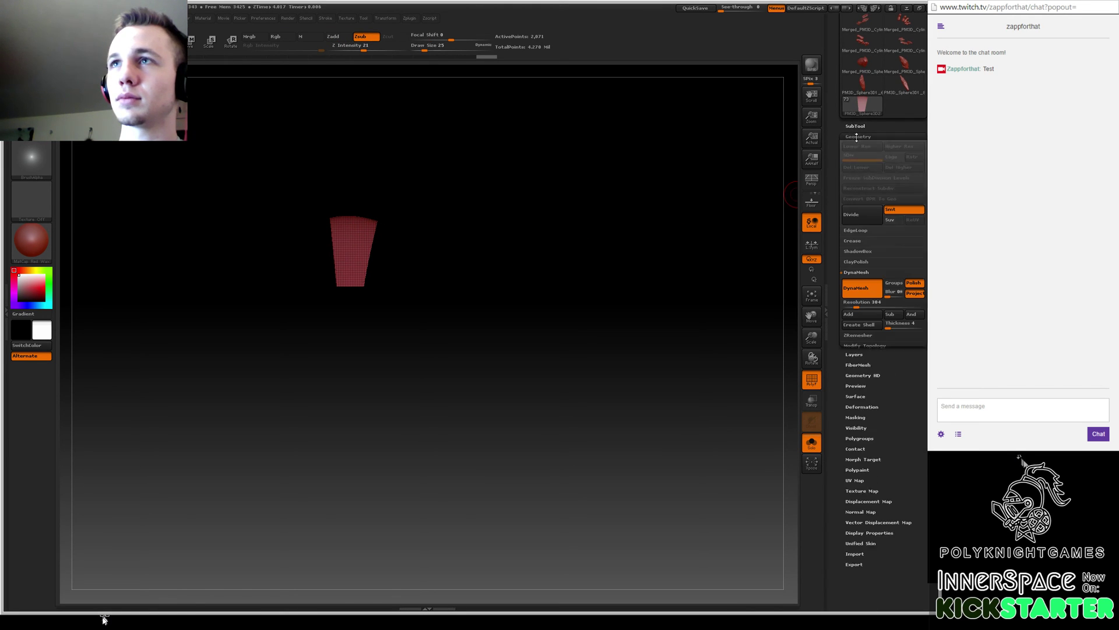
click(862, 348)
click(861, 323)
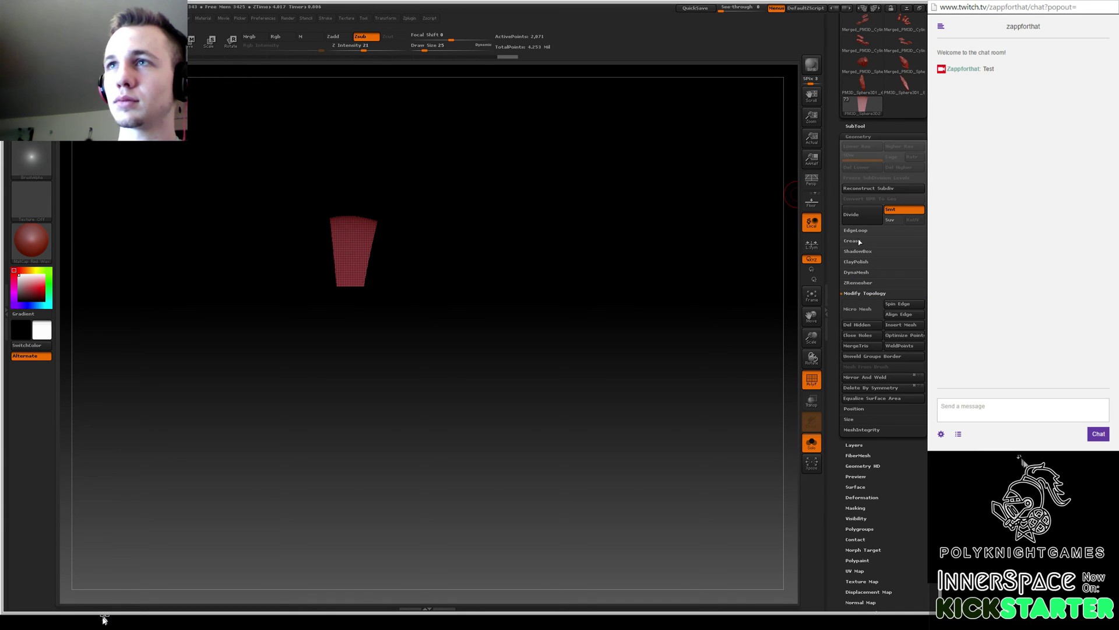
click(855, 125)
click(862, 233)
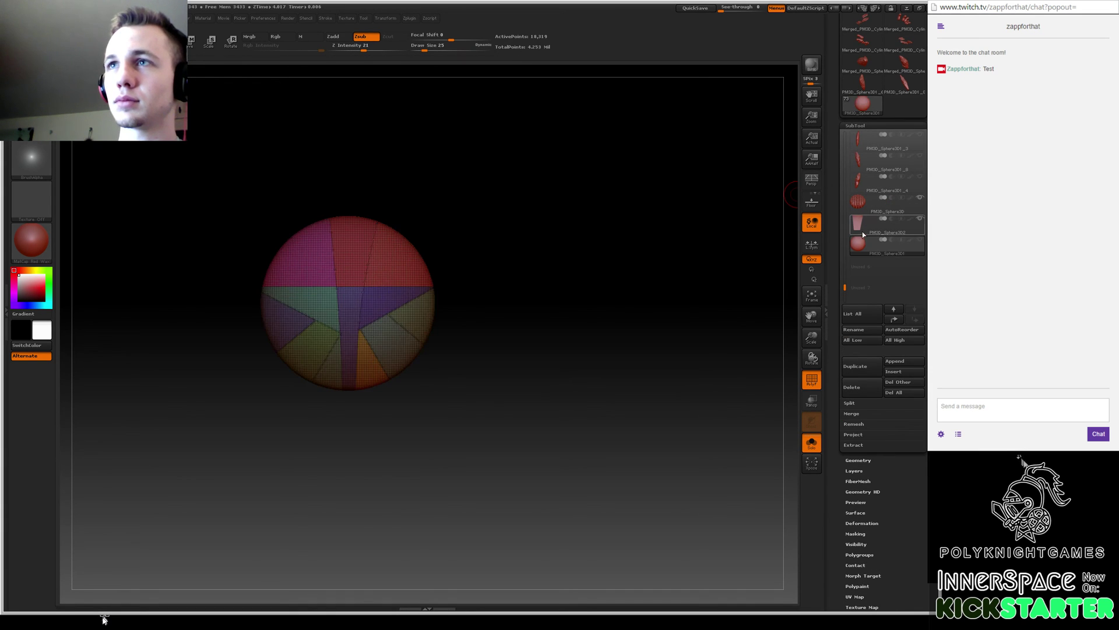
Delete the trapezoid copy subtool.
click(871, 224)
mouse_move(884, 229)
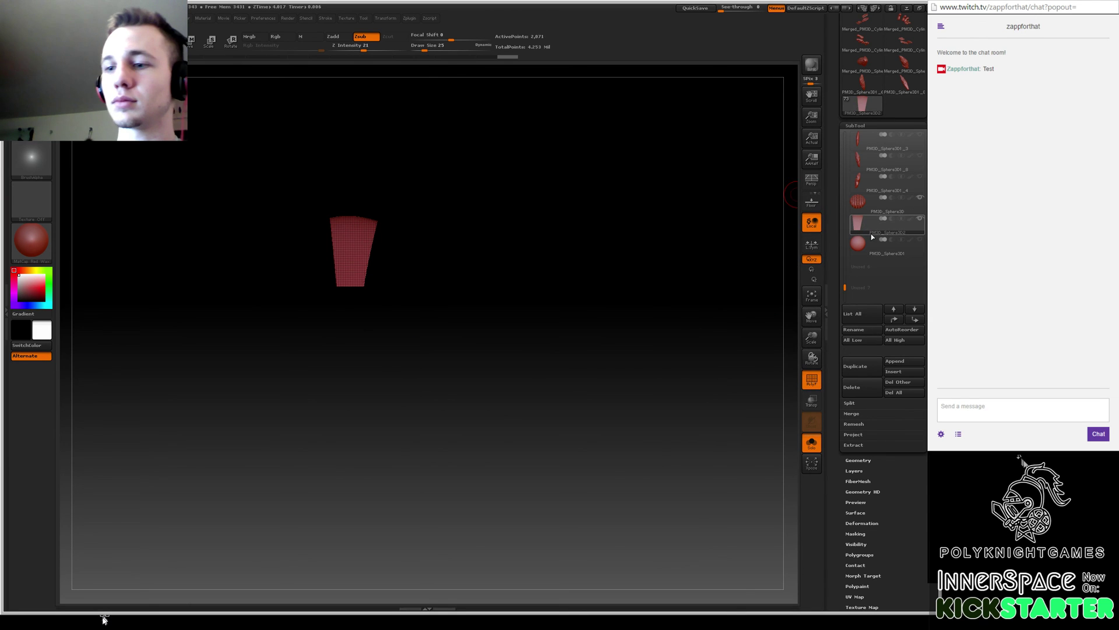
click(872, 384)
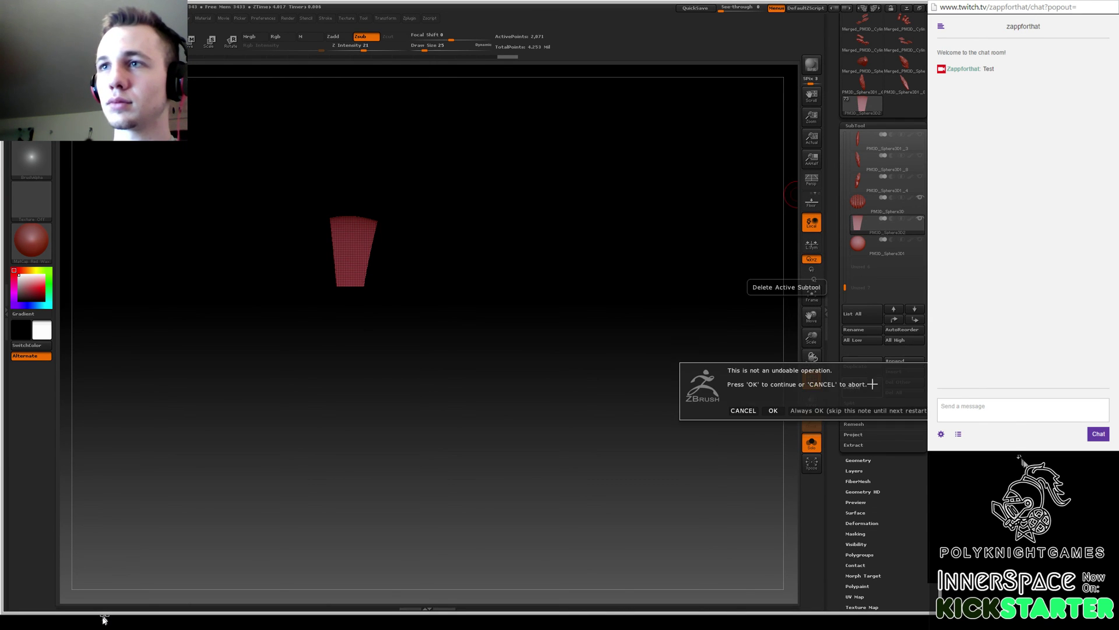
click(771, 410)
Split the mouth sphere into separate subtools with Groups Split.
click(856, 404)
click(912, 415)
click(774, 435)
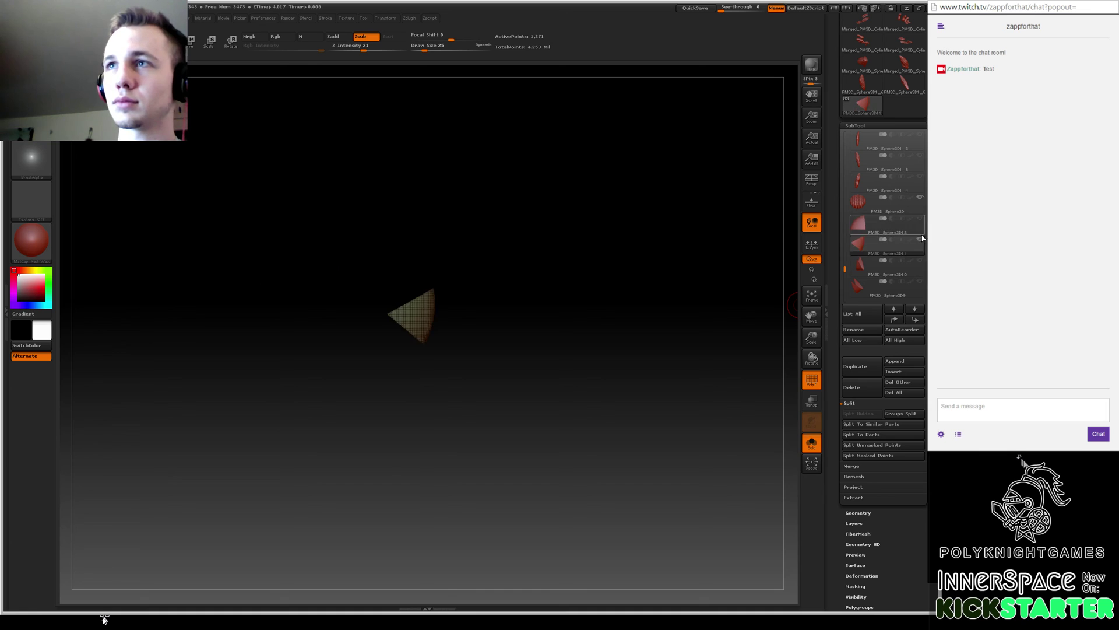
Step through the new wedge subtools and turn Solo off to show the whole head.
click(918, 268)
click(916, 291)
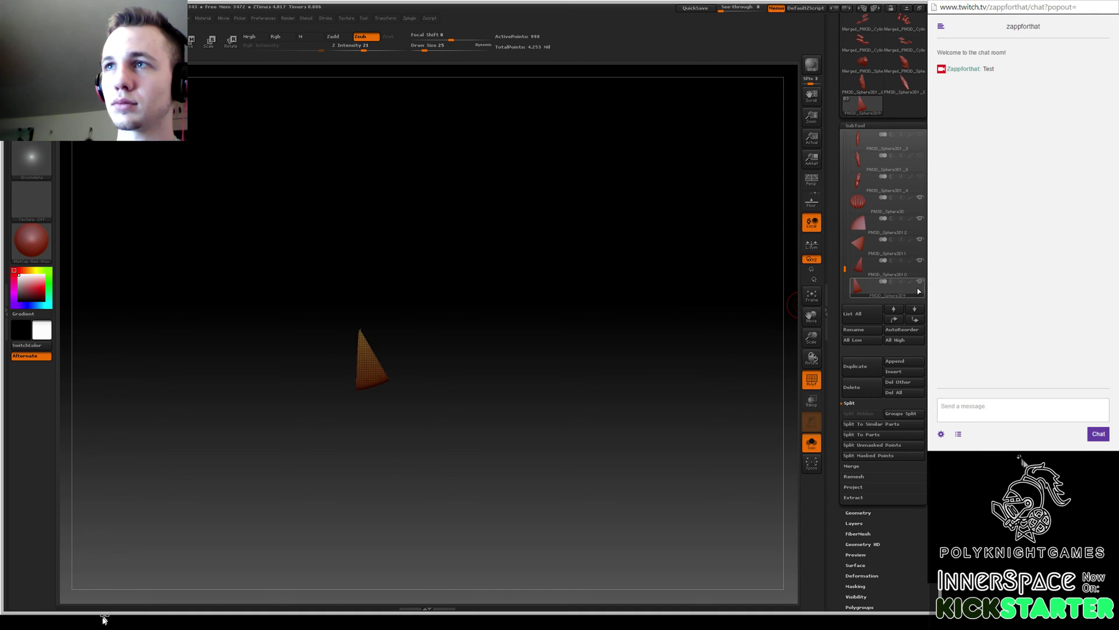
drag(843, 268, 845, 275)
click(924, 229)
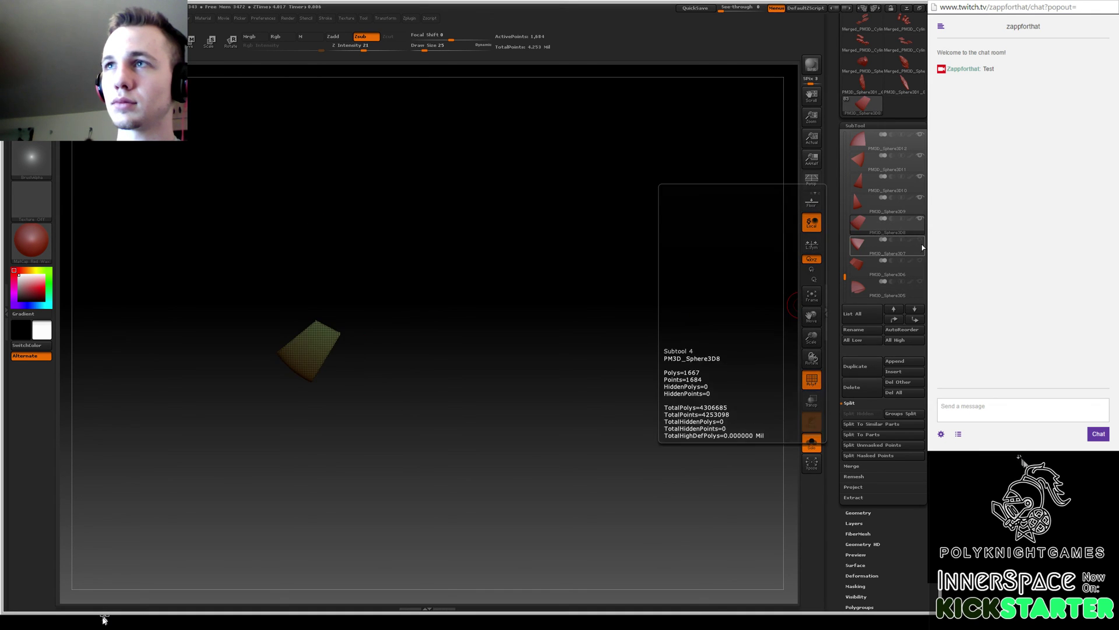
click(921, 252)
click(920, 270)
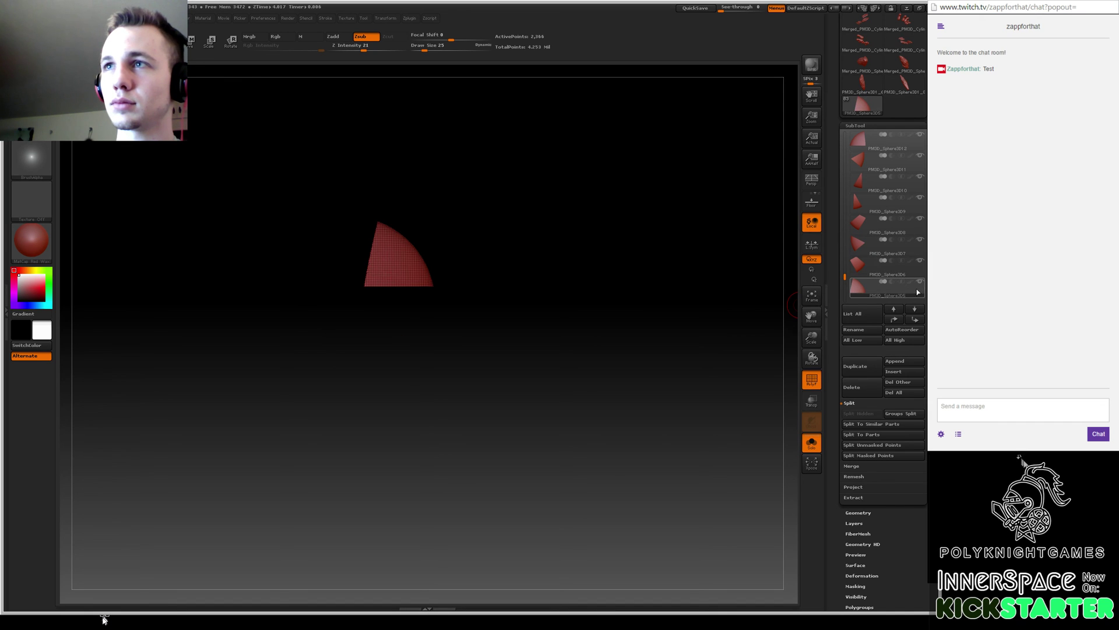
click(813, 443)
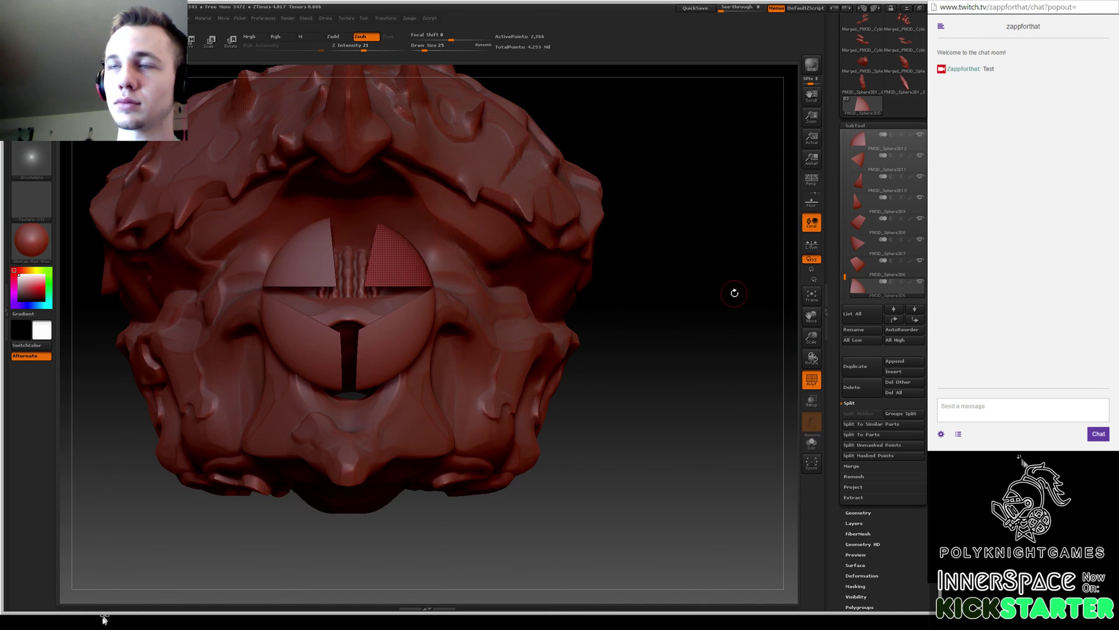
drag(848, 274, 848, 284)
click(921, 204)
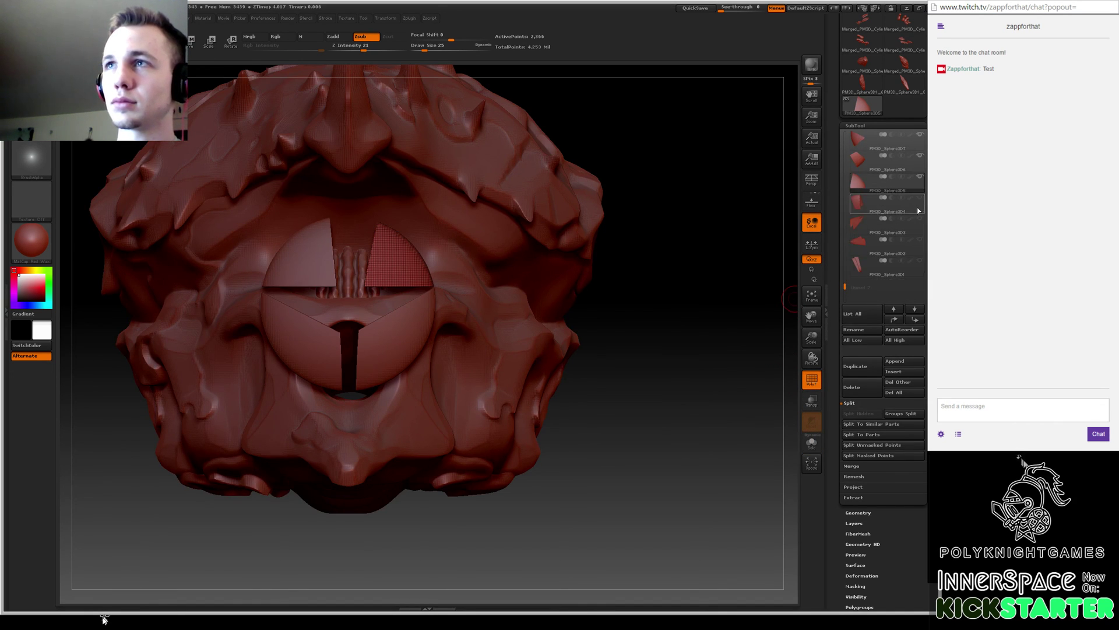
click(921, 231)
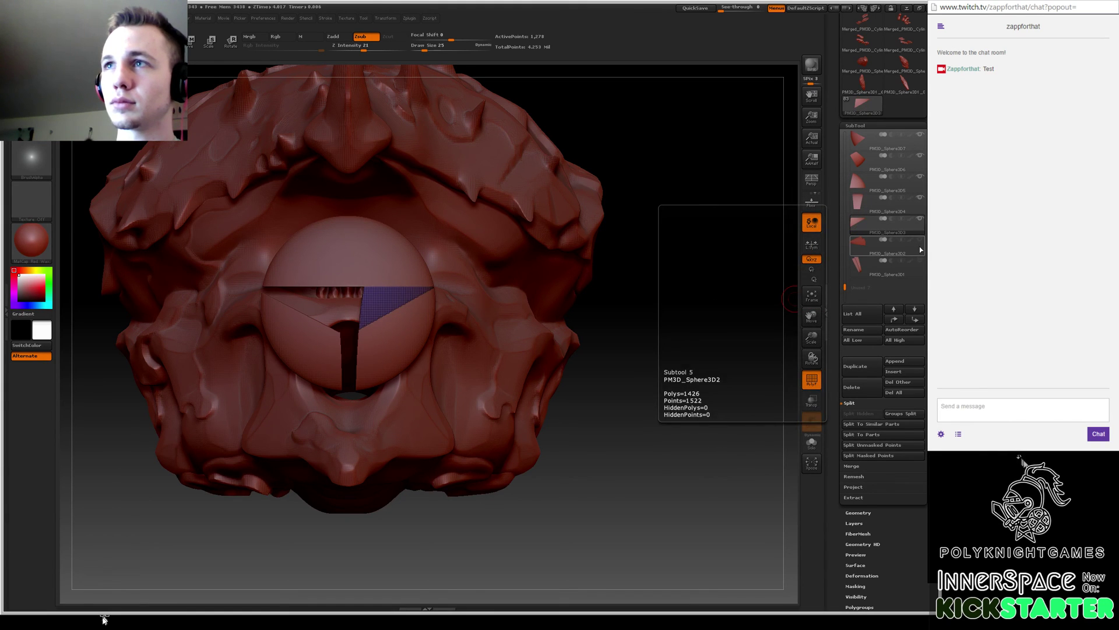
click(920, 255)
drag(676, 324, 763, 278)
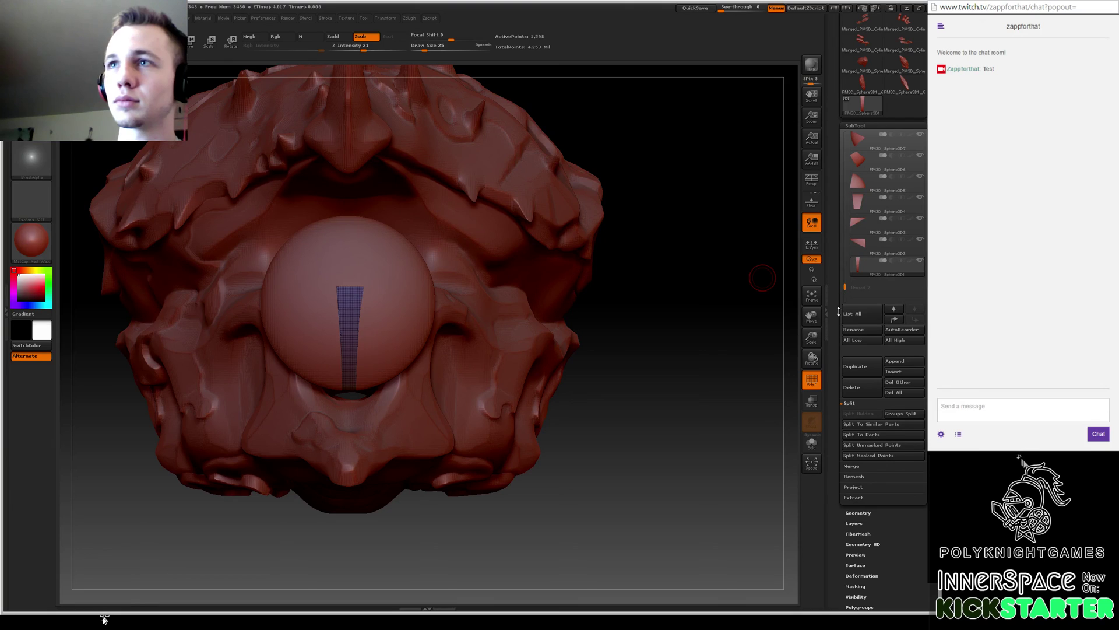
click(852, 203)
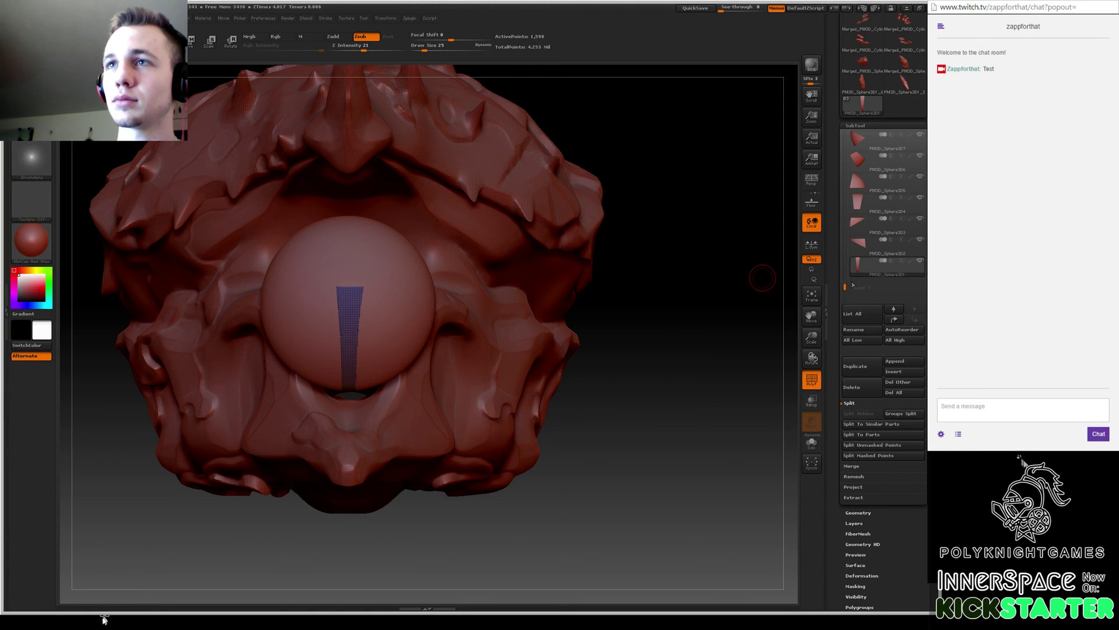